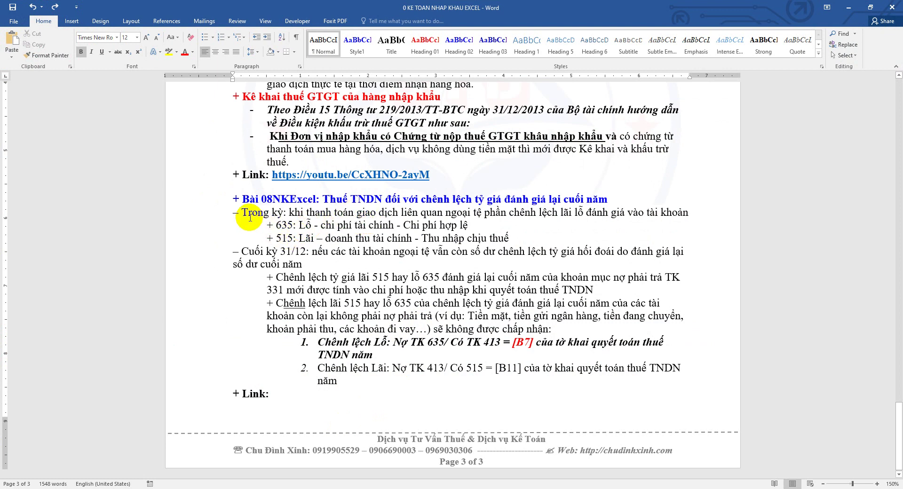
# Step: Review the lesson 08 exchange-rate notes against the journal entries in the Nhaplieu sheet and the trial balance in In.CDPS
pyautogui.moveTo(242, 212); pyautogui.dragTo(361, 248)
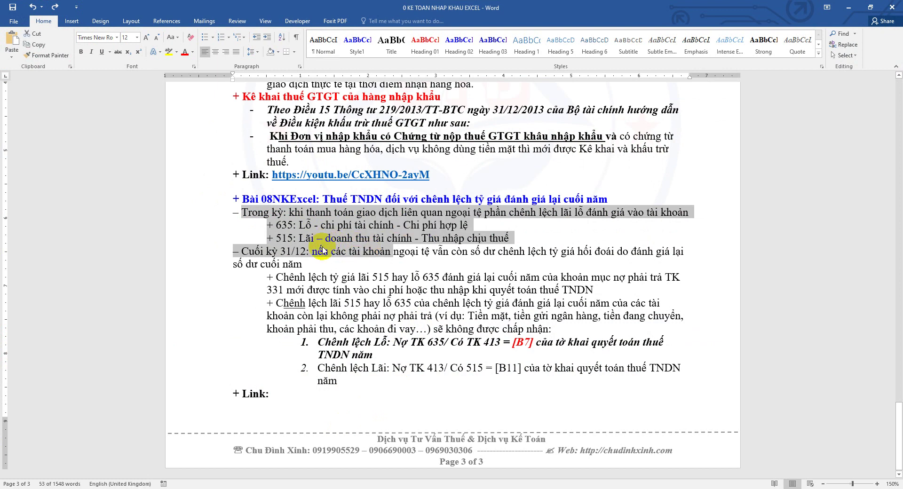
pyautogui.click(307, 225)
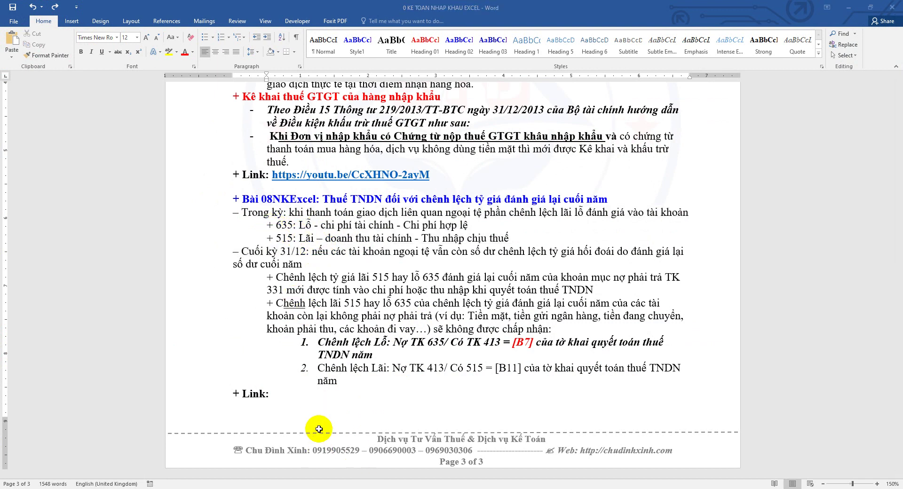
pyautogui.hotkey('alt', 'Tab')
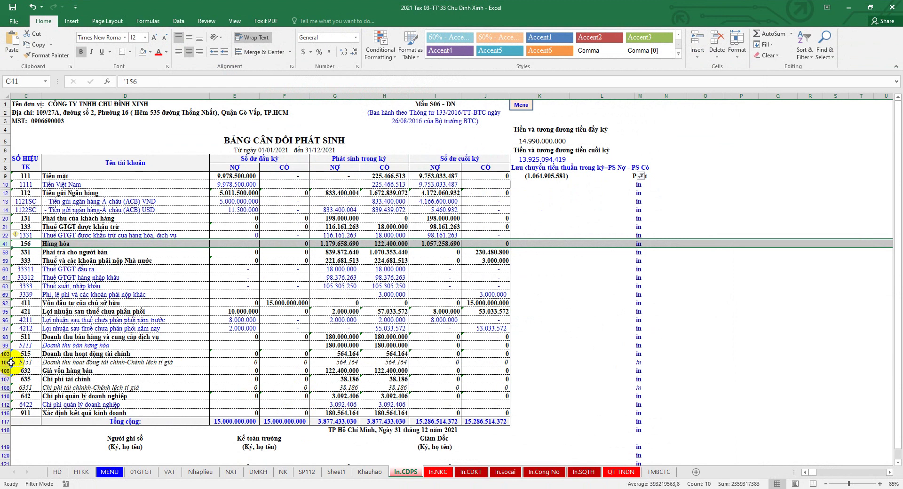
pyautogui.click(200, 471)
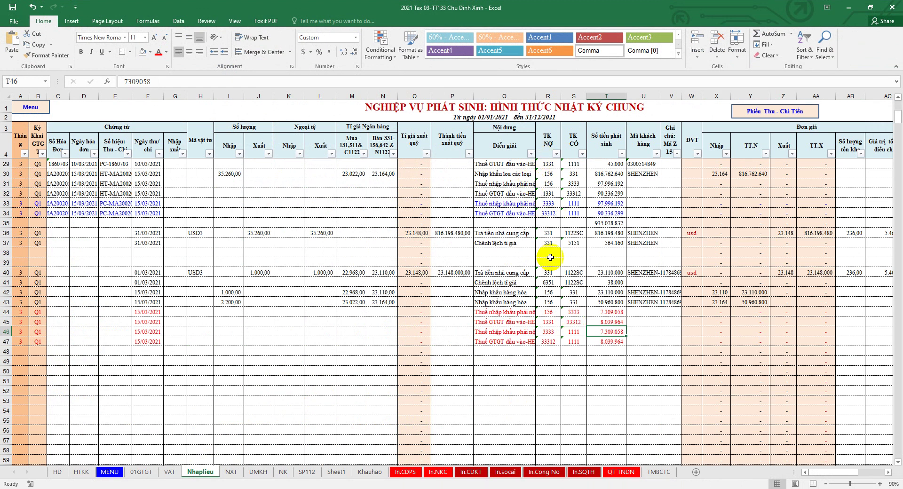
pyautogui.click(406, 471)
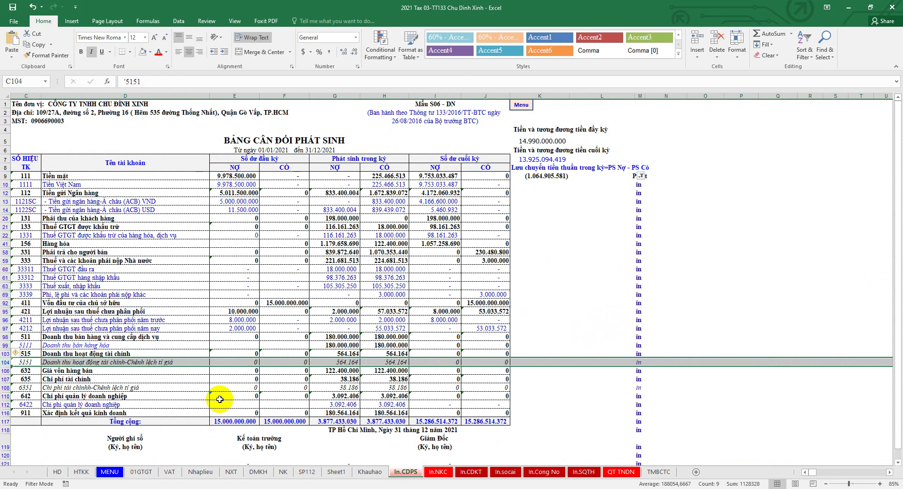
pyautogui.click(292, 488)
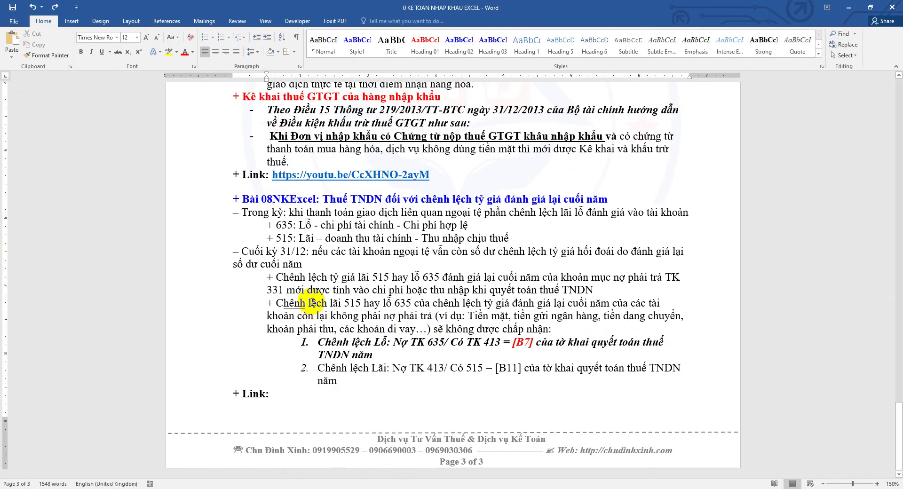
pyautogui.moveTo(266, 277); pyautogui.dragTo(598, 286)
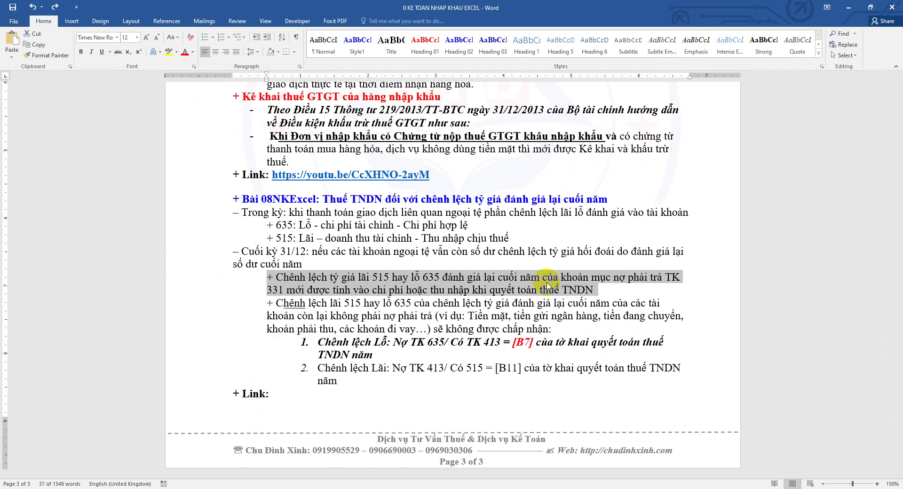
# Step: Bold the parenthesised examples of non-payable accounts in the year-end exchange difference notes
pyautogui.moveTo(435, 315); pyautogui.dragTo(431, 328)
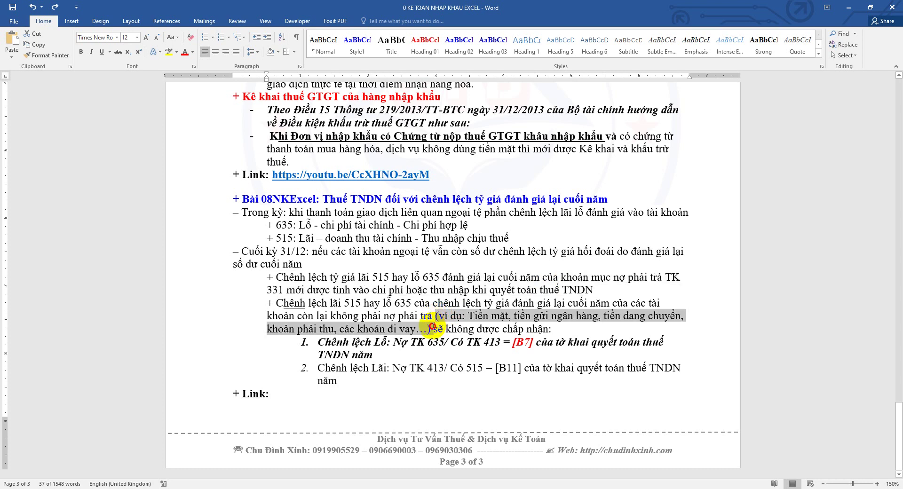
pyautogui.click(81, 52)
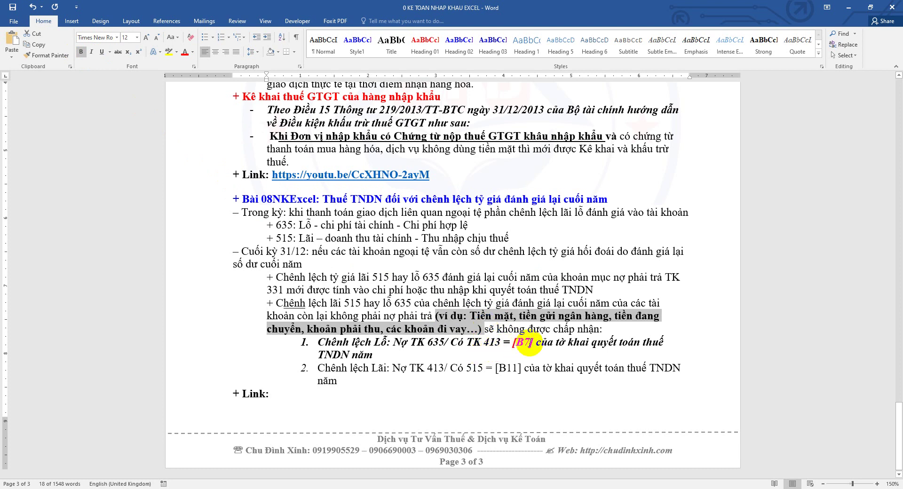
pyautogui.moveTo(535, 342); pyautogui.dragTo(520, 343)
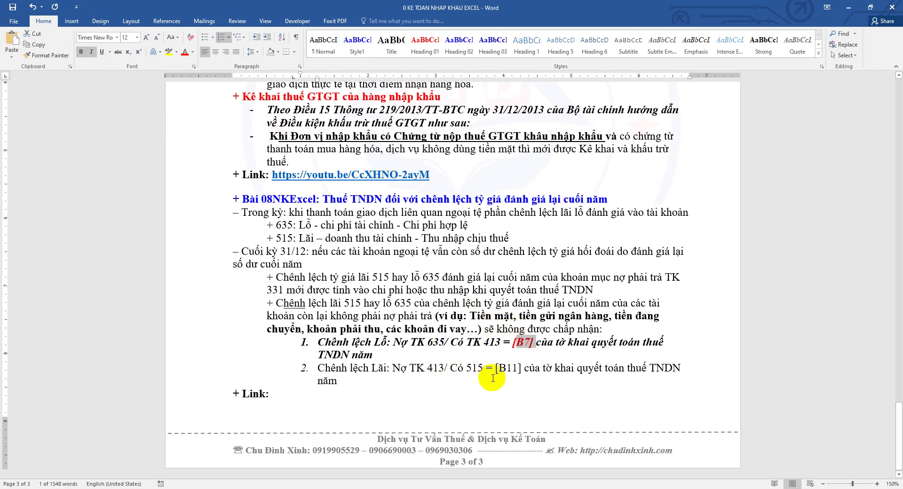
# Step: Switch to the browser and look up Sacombank's exchange rates for 31/12/2021
pyautogui.click(419, 479)
pyautogui.click(163, 487)
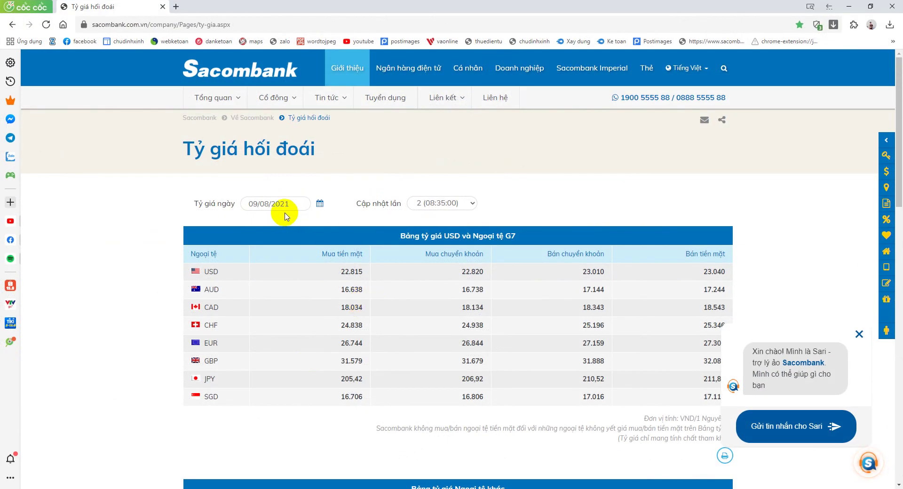
pyautogui.click(224, 206)
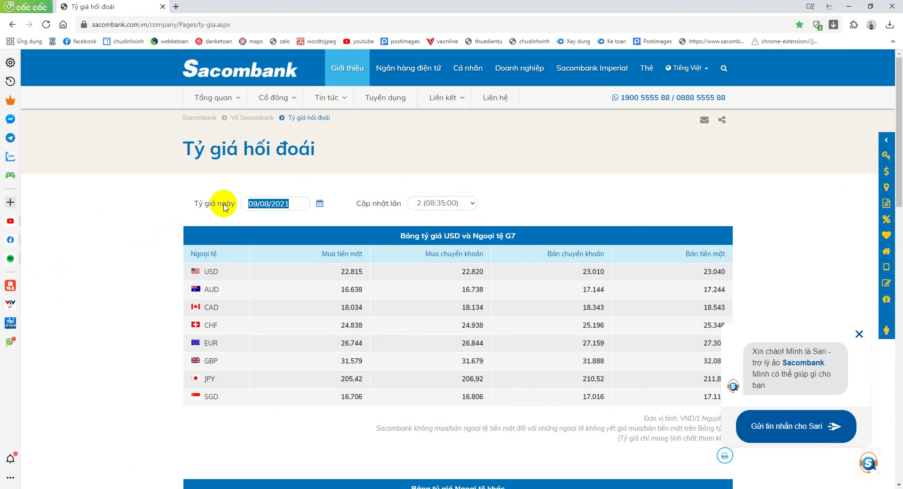
pyautogui.write('31/12/')
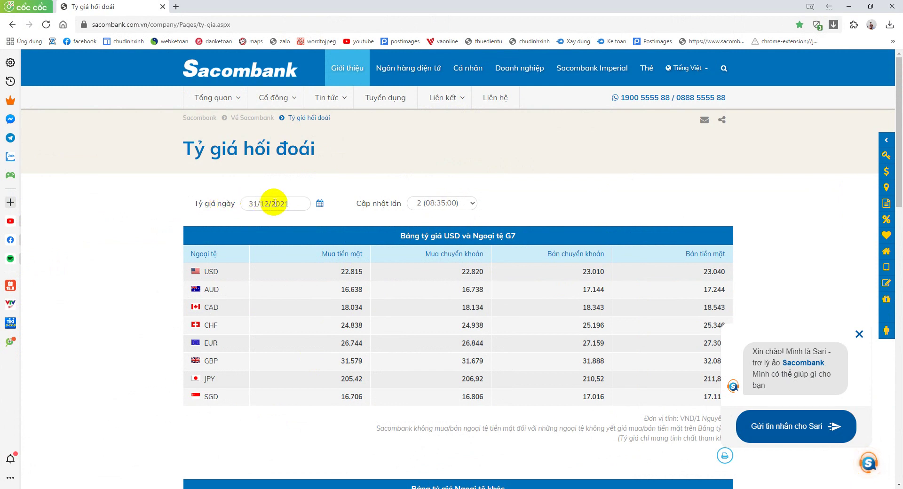
pyautogui.click(320, 205)
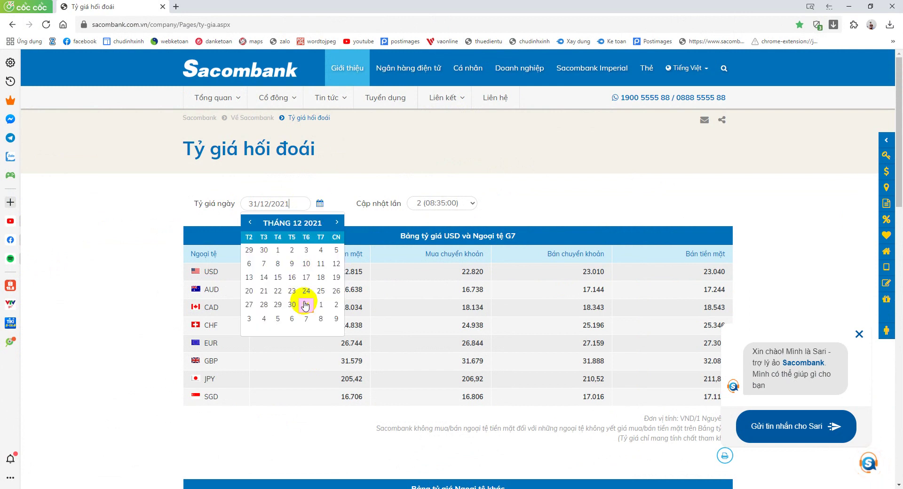
pyautogui.click(304, 304)
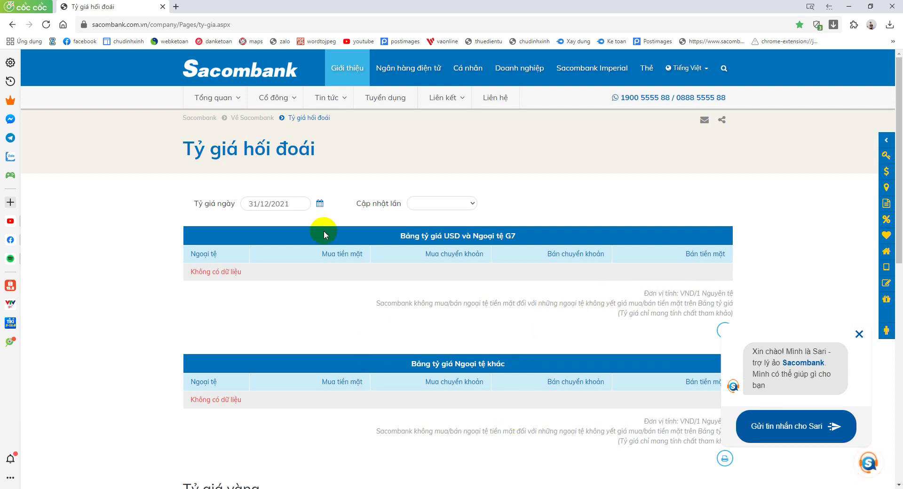
# Step: Change the Sacombank exchange rate date to 31/03/2021 and load that day's rates
pyautogui.moveTo(294, 203); pyautogui.dragTo(254, 204)
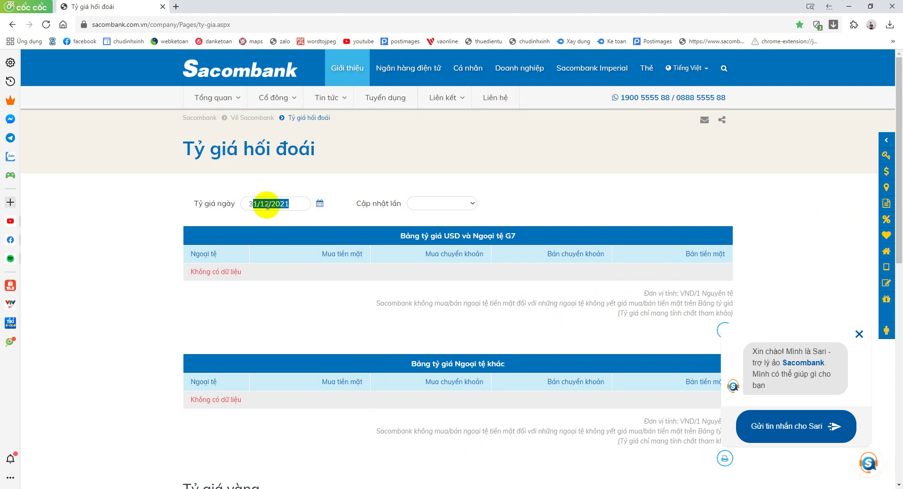
pyautogui.doubleClick(262, 203)
pyautogui.write('1')
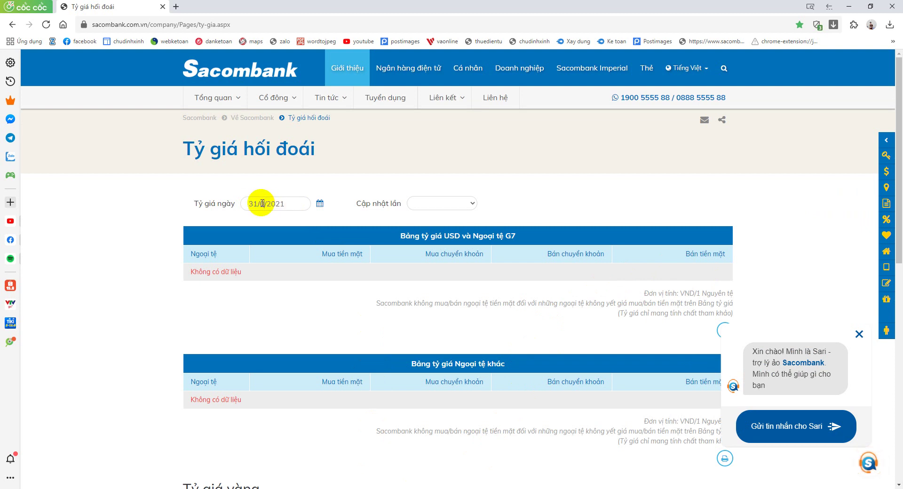
pyautogui.click(319, 209)
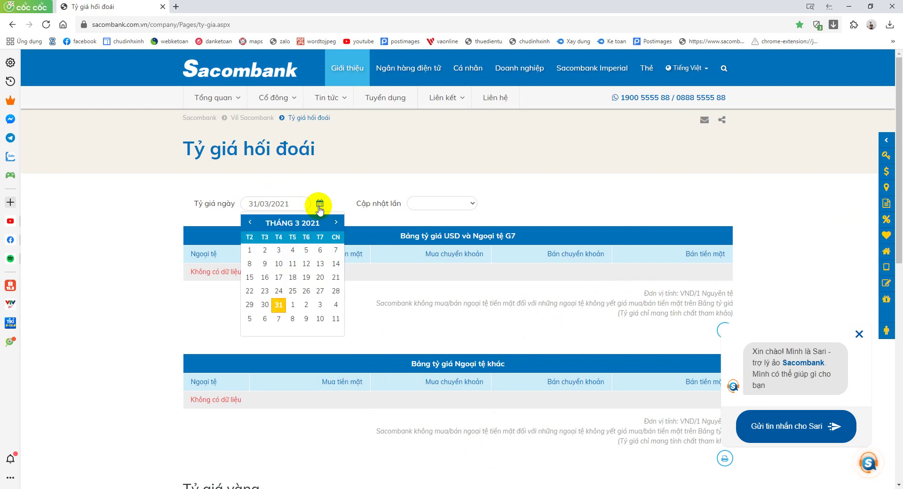
pyautogui.click(282, 306)
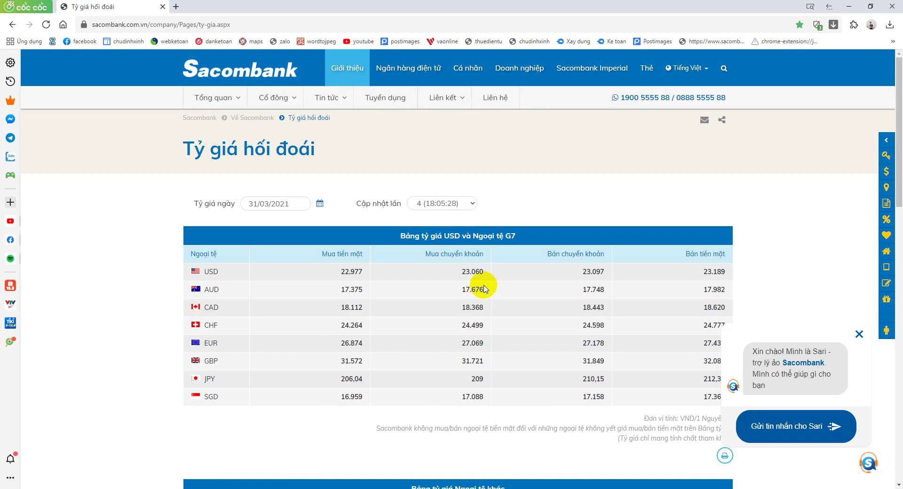
# Step: Switch back to the Excel workbook and check the trial balance rows for accounts 1122SC and 331
pyautogui.click(376, 487)
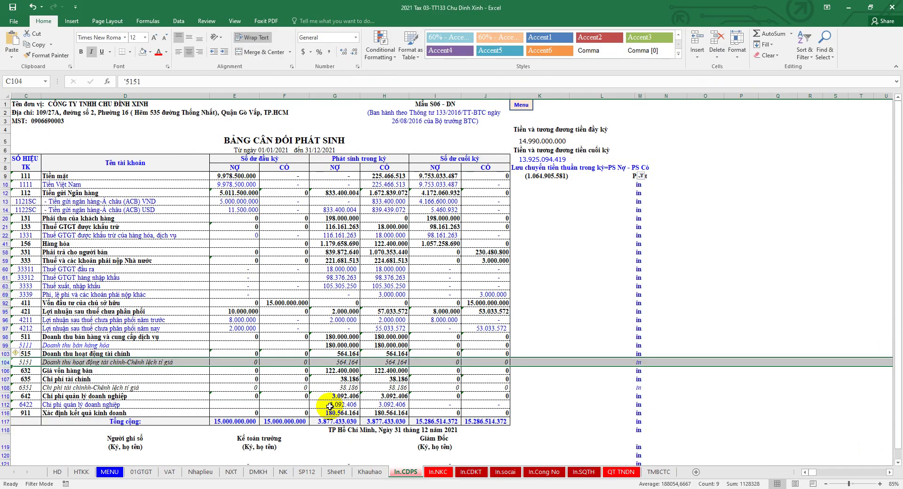
pyautogui.click(5, 210)
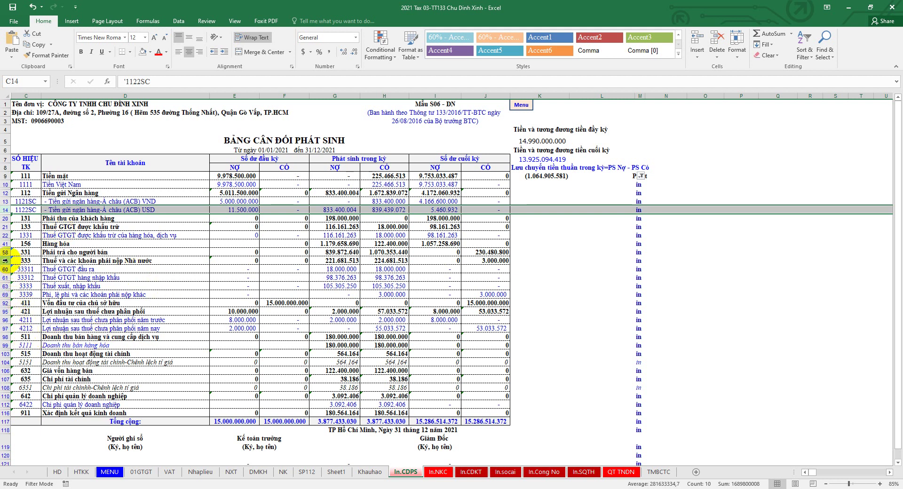
pyautogui.click(5, 252)
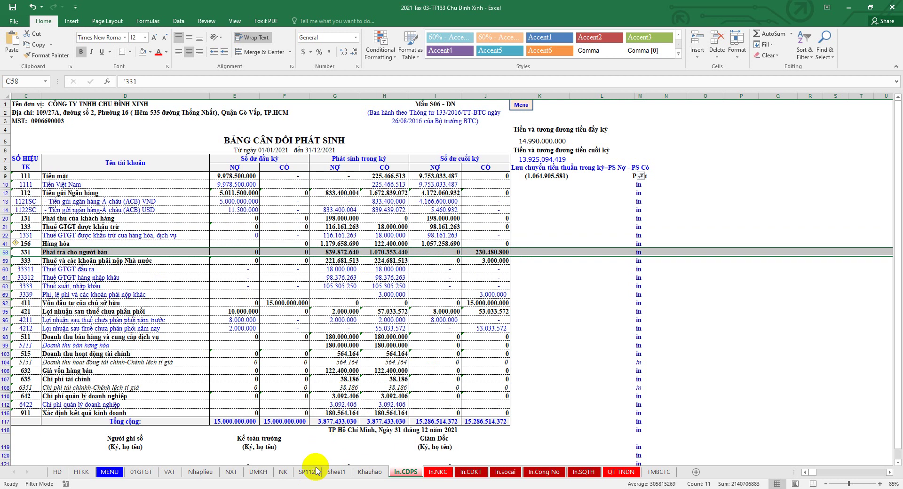
# Step: Check the closing payable balance of the second Shenzhen import supplier row in the DMKH sheet
pyautogui.click(284, 474)
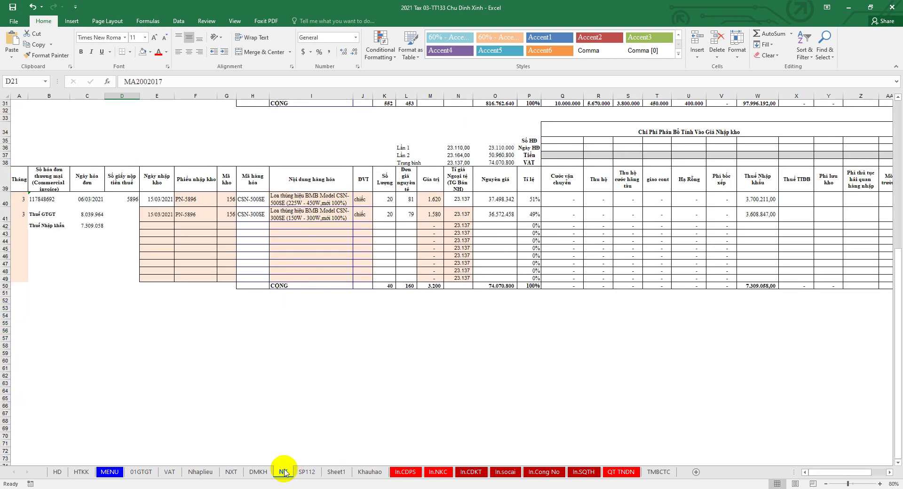
pyautogui.click(258, 472)
pyautogui.click(6, 275)
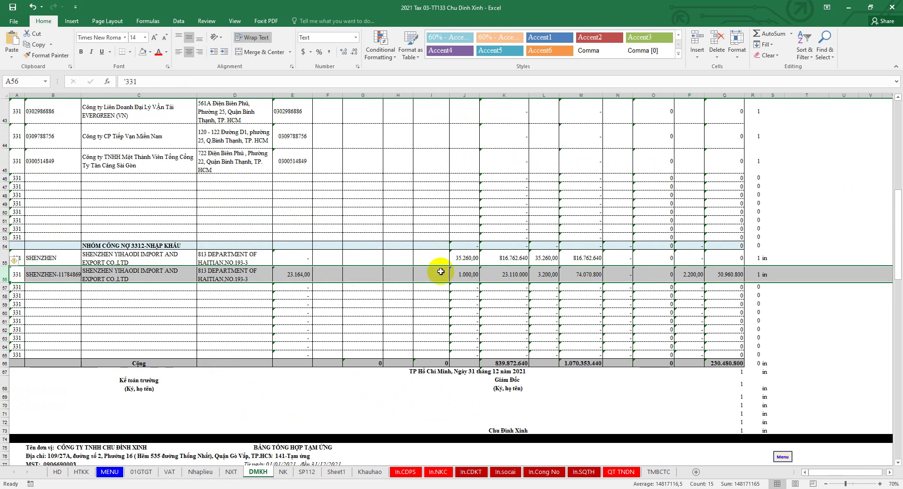
pyautogui.click(724, 277)
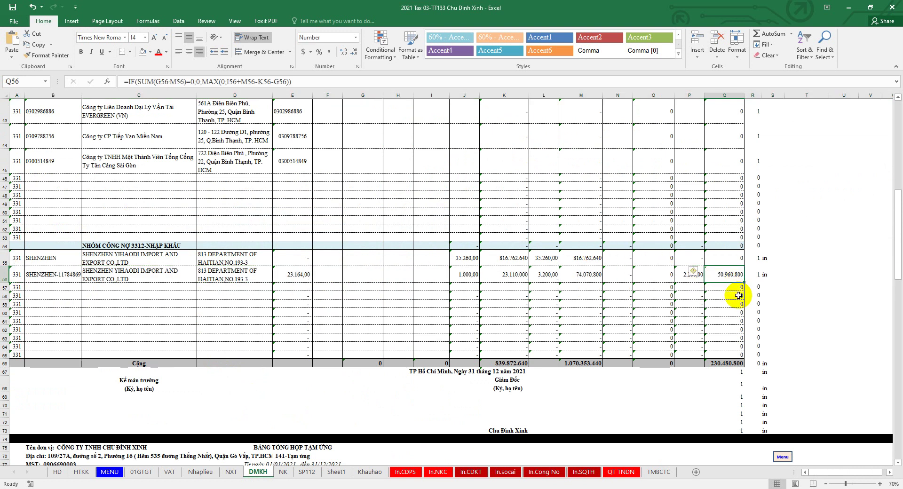
pyautogui.scroll(1, 494, 272)
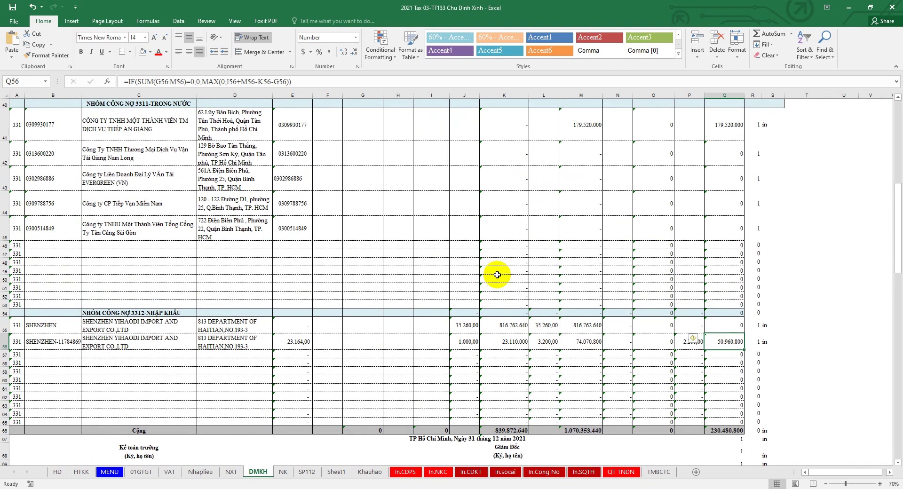
pyautogui.scroll(-2, 439, 316)
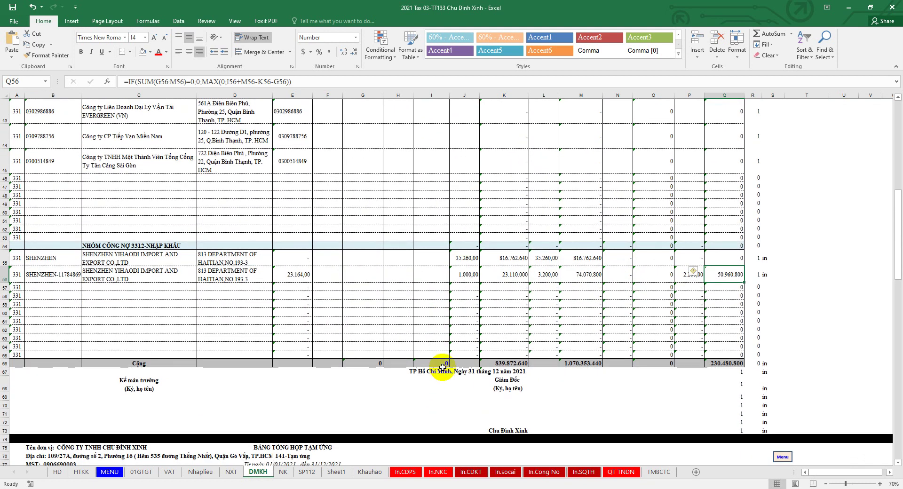
# Step: Check the closing USD12 balance and its average unit price in the foreign currency section of the NXT sheet
pyautogui.click(230, 472)
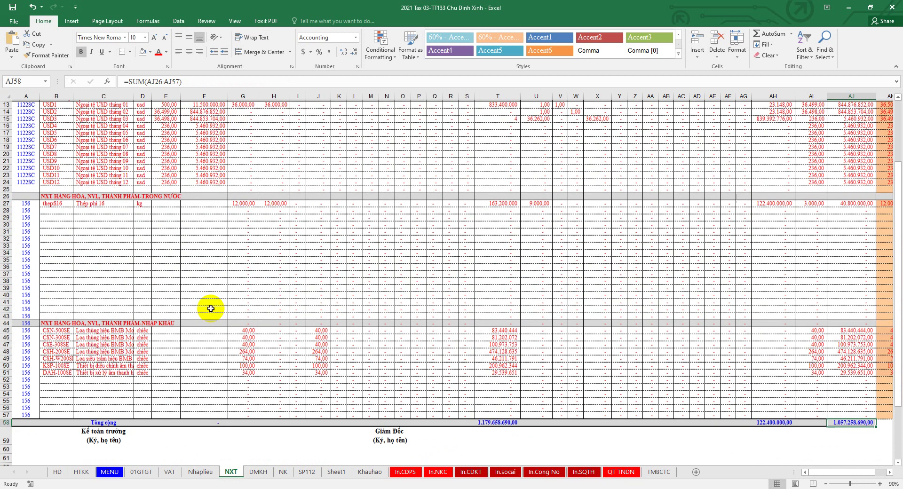
pyautogui.scroll(4, 211, 309)
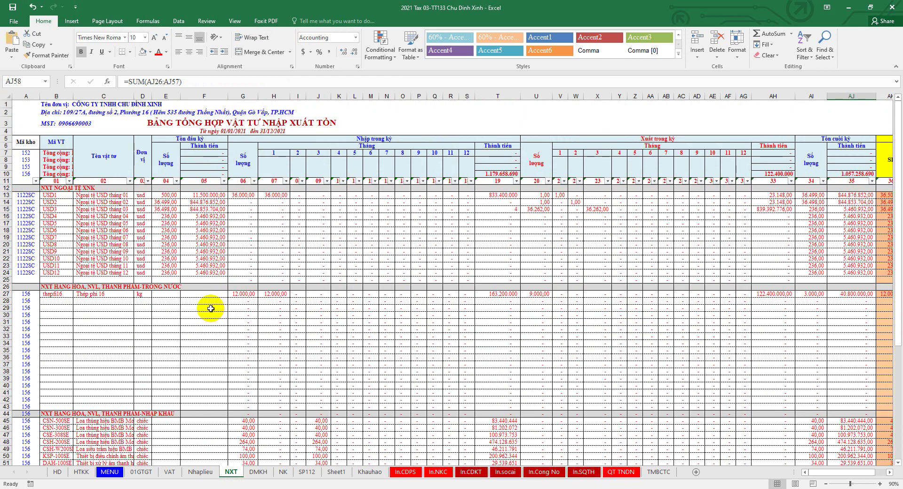
pyautogui.click(5, 208)
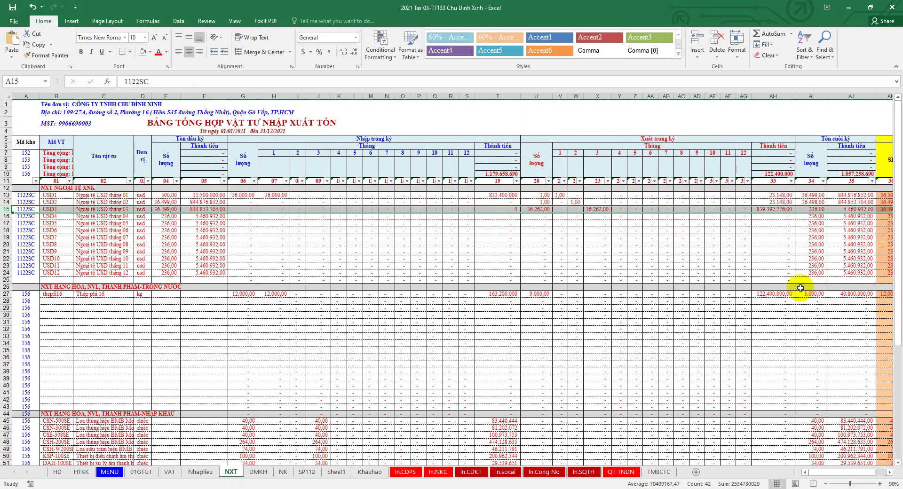
pyautogui.click(760, 270)
pyautogui.click(851, 273)
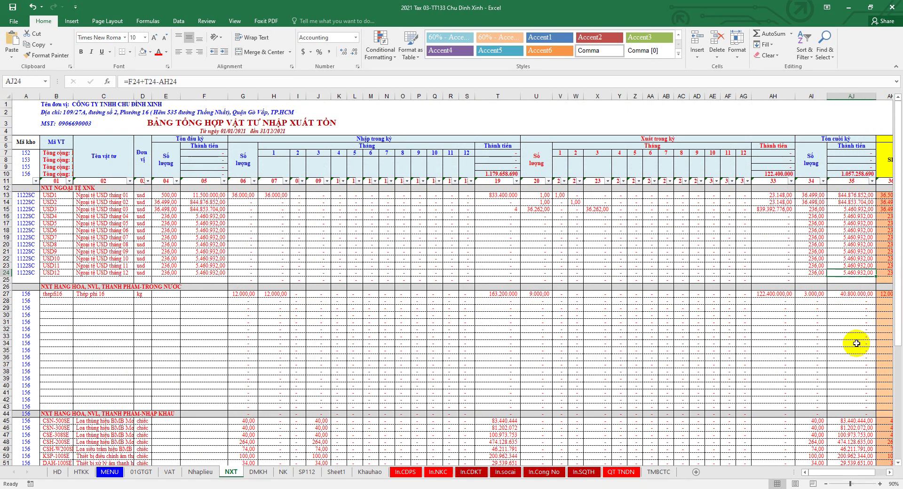
pyautogui.moveTo(866, 472); pyautogui.dragTo(871, 473)
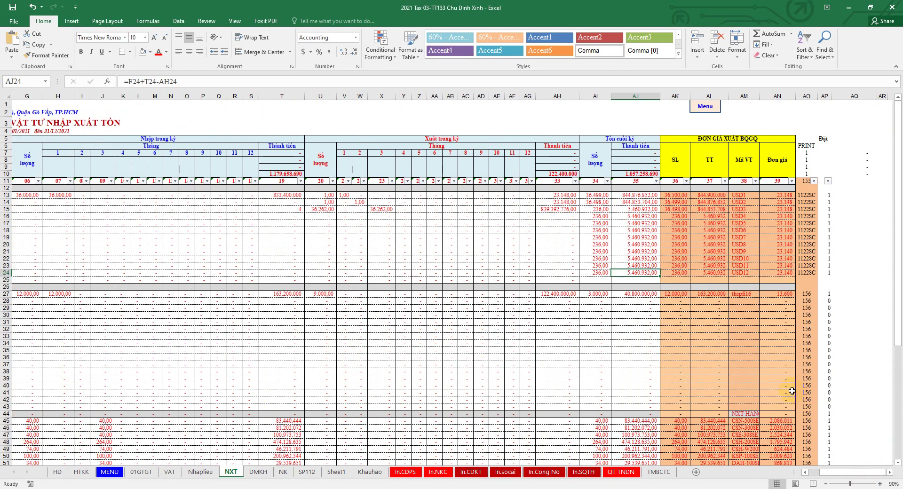
pyautogui.click(785, 273)
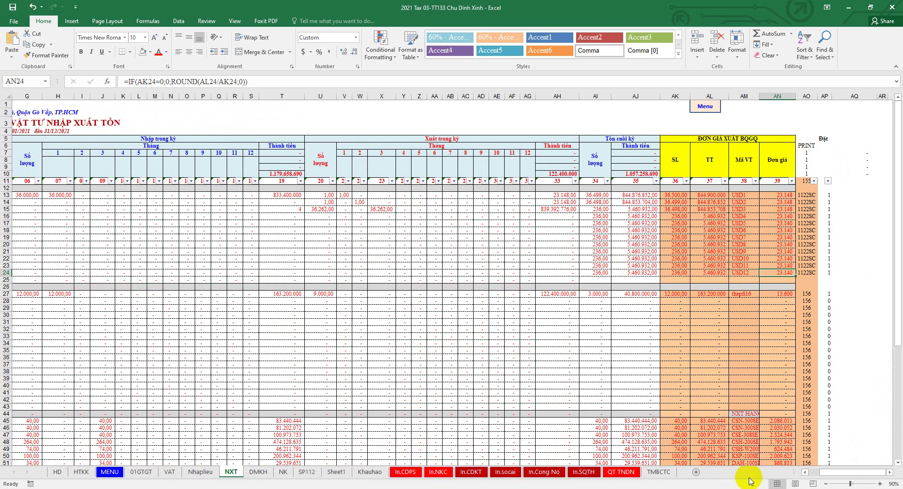
pyautogui.moveTo(826, 473); pyautogui.dragTo(437, 445)
# Step: Start a new entry in row 49 of the Nhaplieu sheet with the date 31/12/2021
pyautogui.click(202, 471)
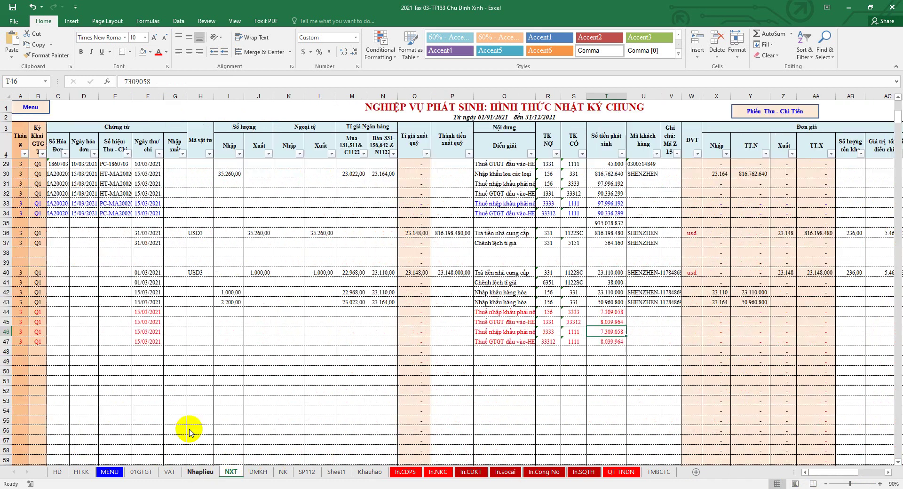
pyautogui.click(149, 361)
pyautogui.write('31')
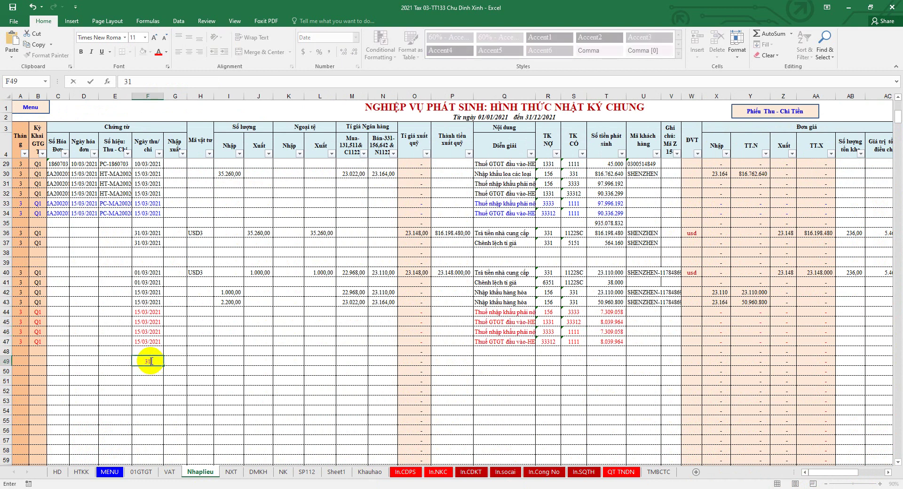
pyautogui.write('/12/2021')
pyautogui.press('Return')
# Step: Review the Word notes on the tax treatment of year-end revaluation differences for account 331 and other foreign currency items, and return to Excel
pyautogui.hotkey('alt', 'Tab')
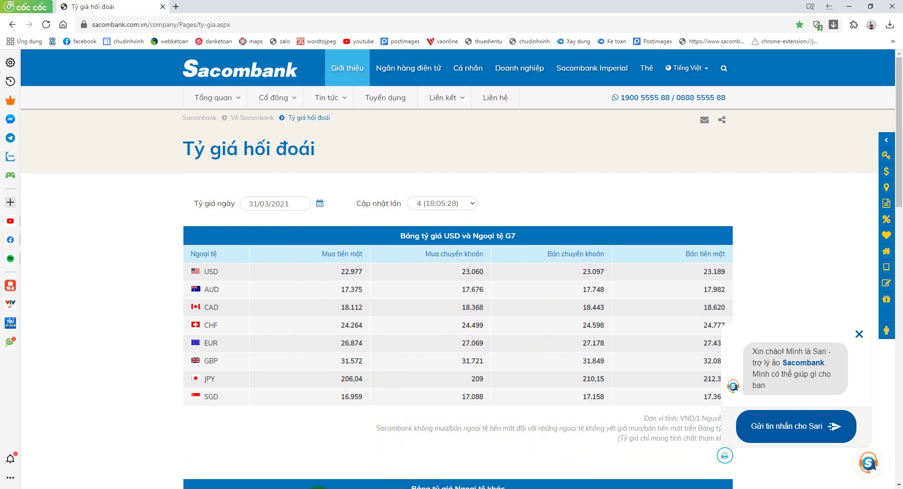
pyautogui.moveTo(304, 488)
pyautogui.click(304, 456)
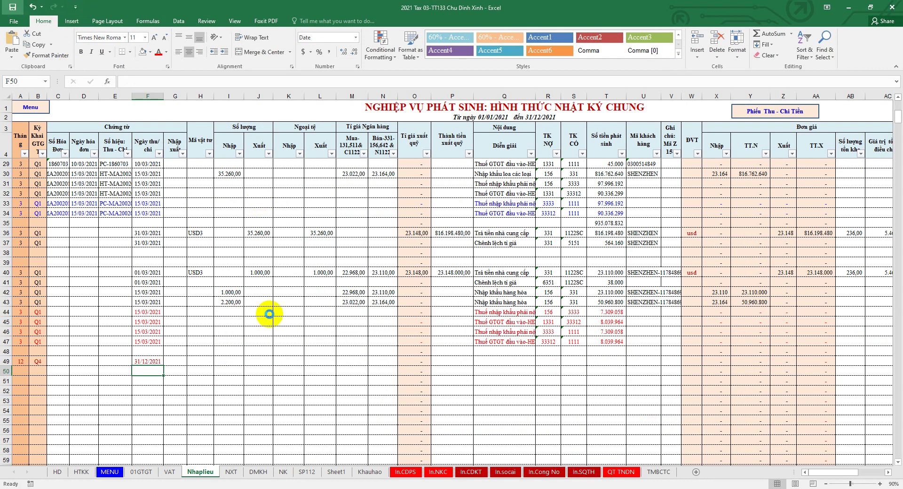
pyautogui.click(304, 486)
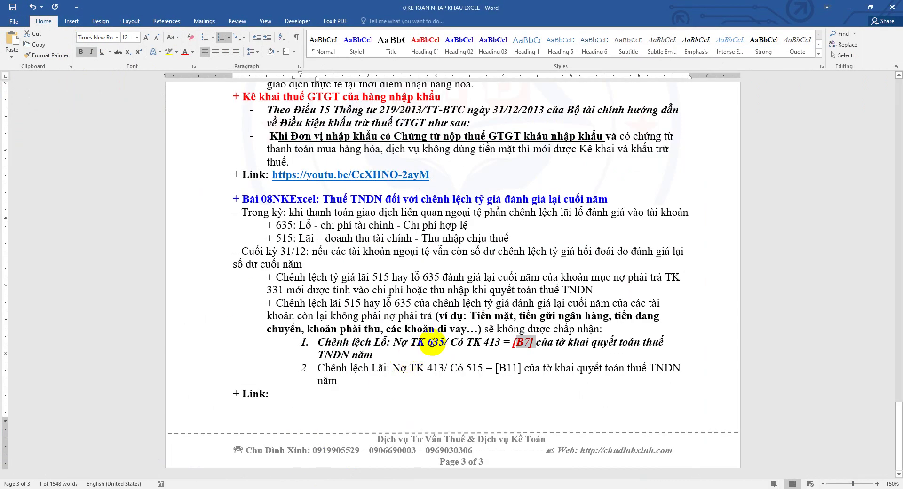
pyautogui.moveTo(334, 281); pyautogui.dragTo(626, 319)
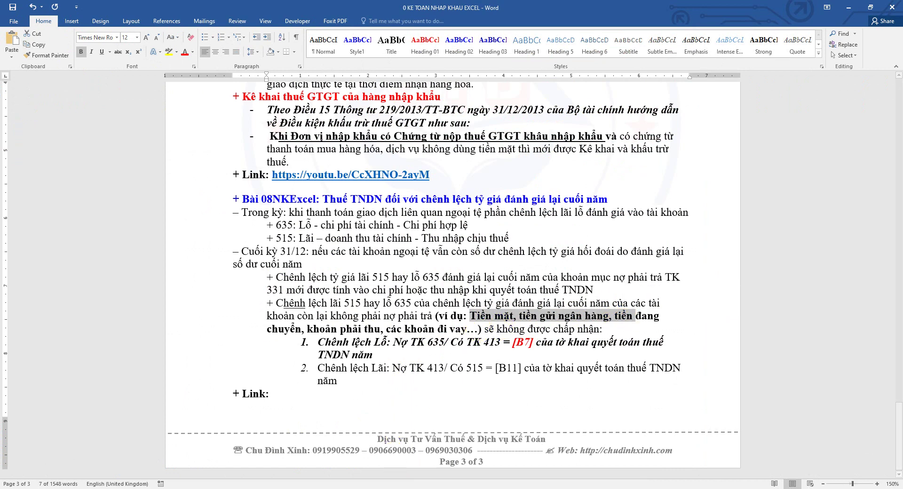
pyautogui.hotkey('alt', 'Tab')
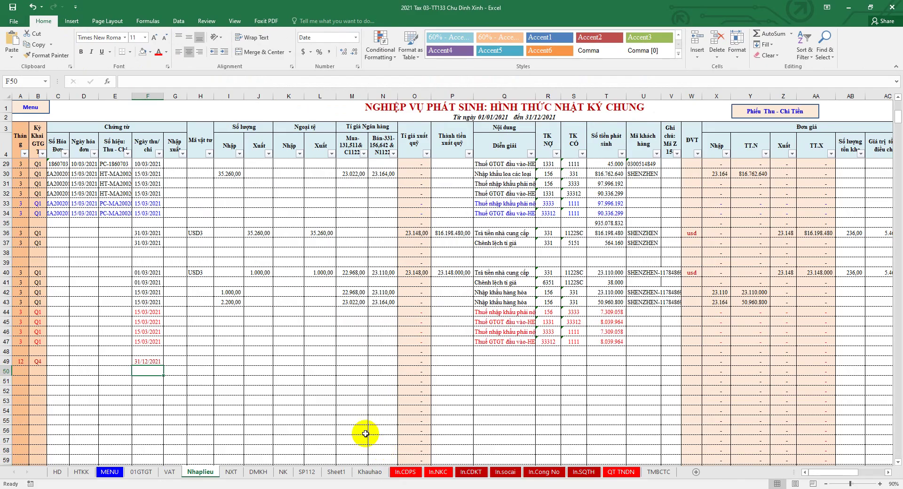
# Step: Copy the item code USD12 from the NXT sheet into the Mã vật tư cell of row 49 in Nhaplieu
pyautogui.click(232, 473)
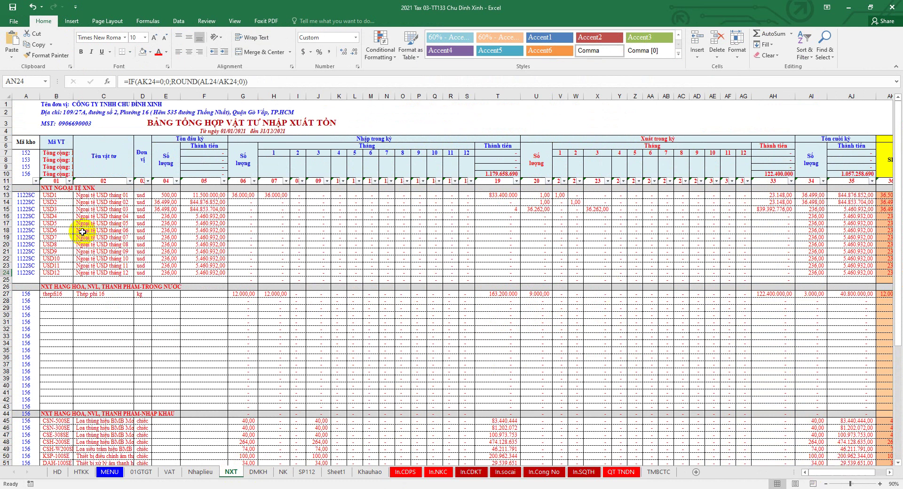
pyautogui.click(61, 211)
pyautogui.rightClick(62, 212)
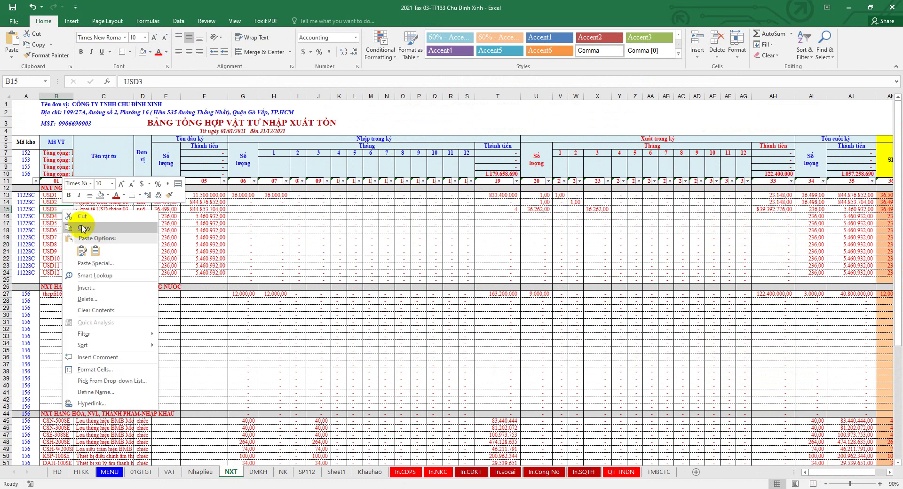
pyautogui.click(58, 274)
pyautogui.rightClick(58, 274)
pyautogui.click(84, 290)
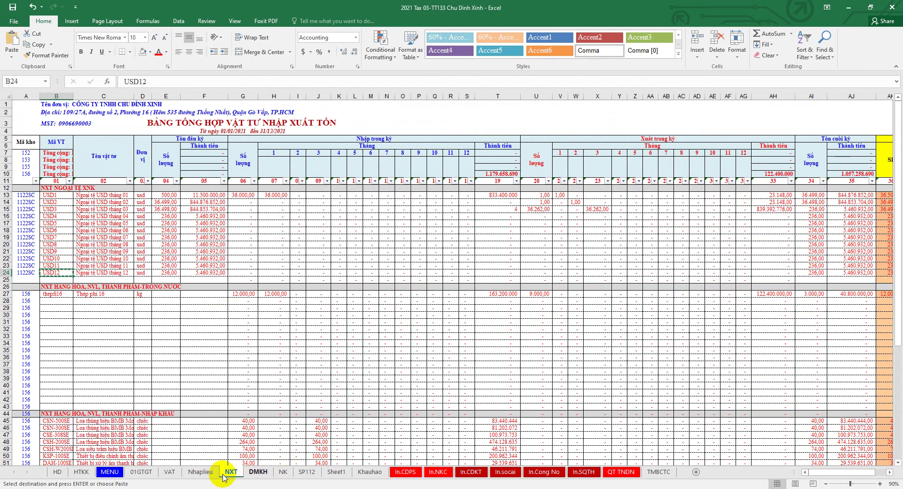
pyautogui.hotkey('ctrl', 'pageup')
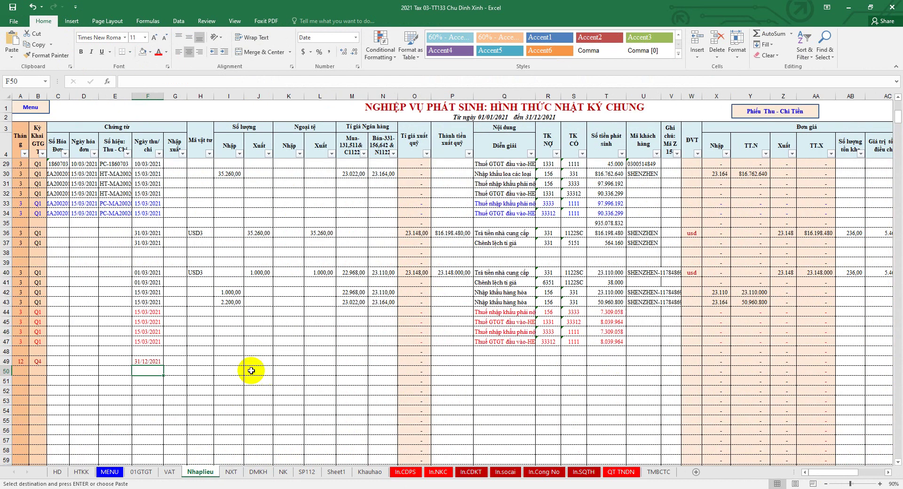
pyautogui.rightClick(200, 359)
pyautogui.hotkey('ctrl', 'v')
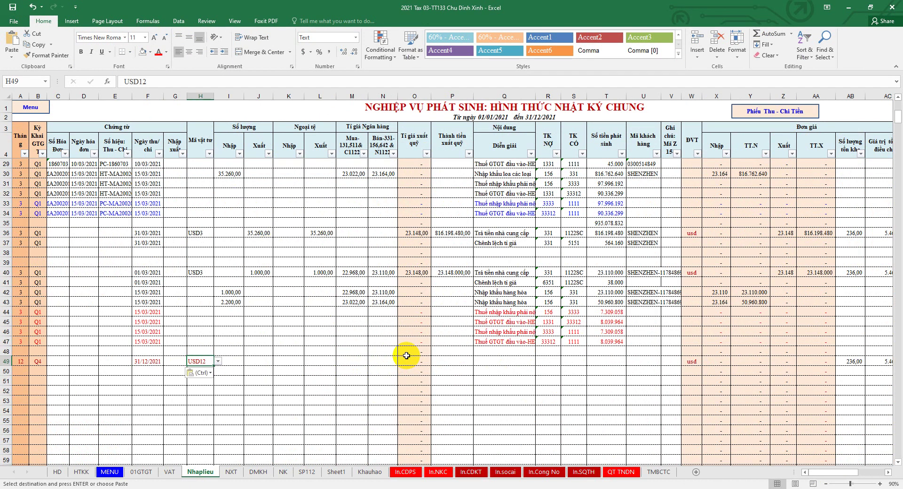
# Step: Enter the description "Chên lệch giá hối đoái" for row 49
pyautogui.click(487, 360)
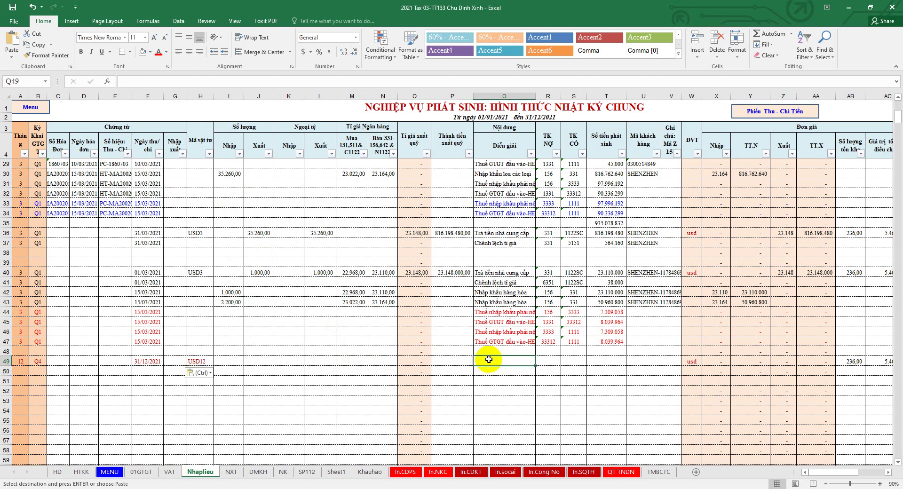
pyautogui.write('cHÊN')
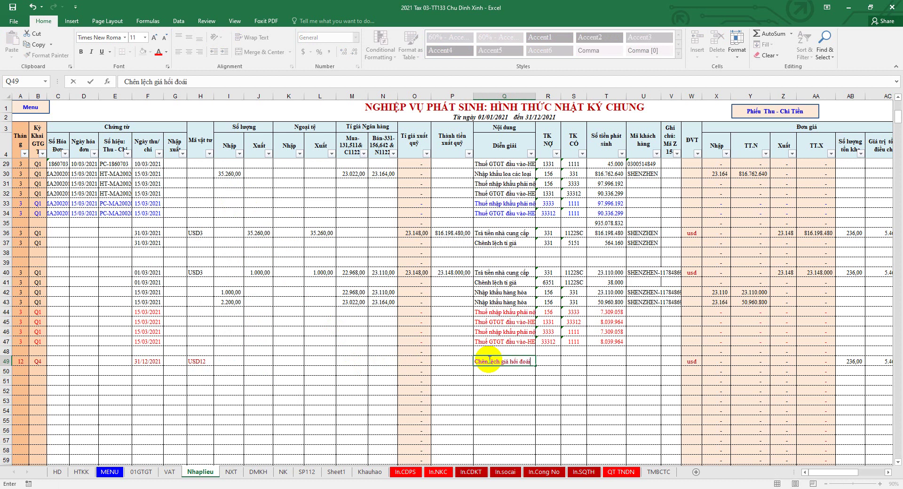
pyautogui.click(548, 361)
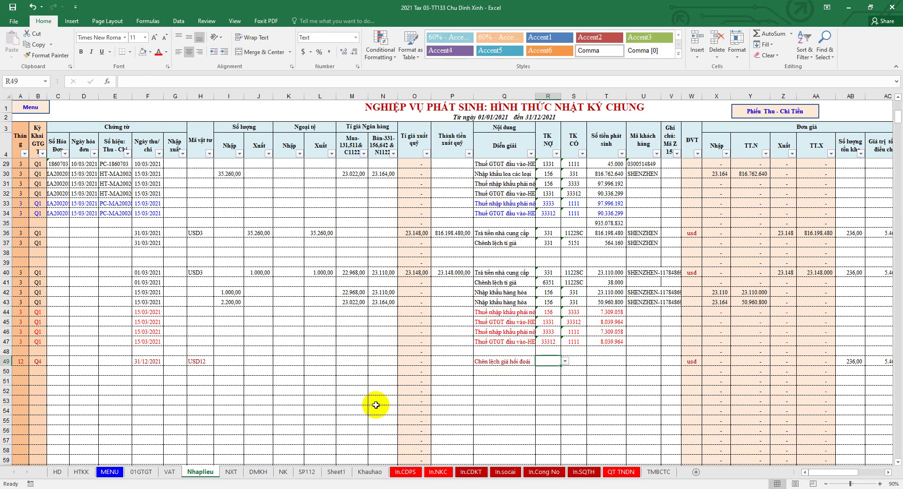
# Step: Copy the USD transfer buying rate 23.060 from the Sacombank page into the bank buying rate cell of row 49 in Excel
pyautogui.click(205, 488)
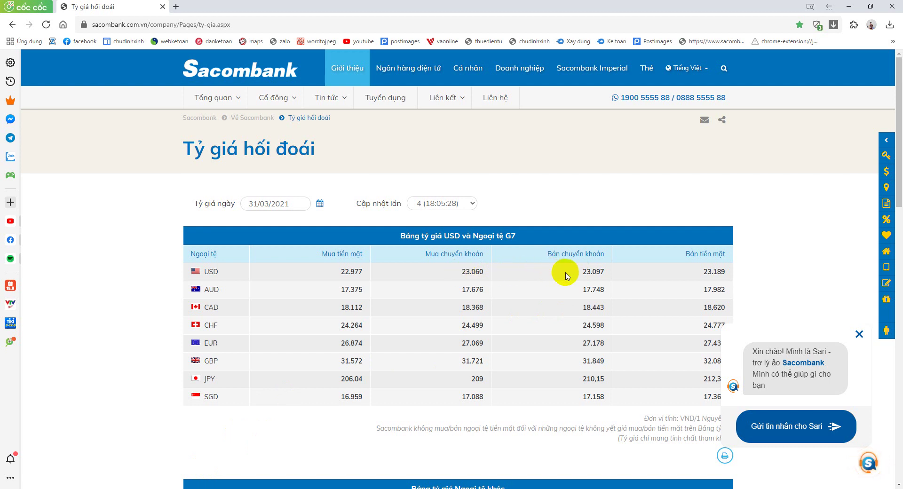
pyautogui.moveTo(606, 272); pyautogui.dragTo(486, 277)
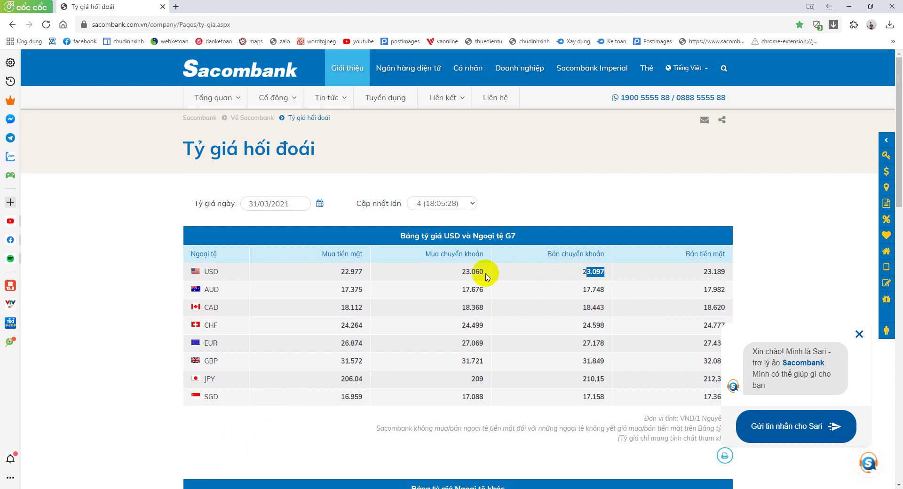
pyautogui.doubleClick(472, 271)
pyautogui.rightClick(477, 272)
pyautogui.click(494, 282)
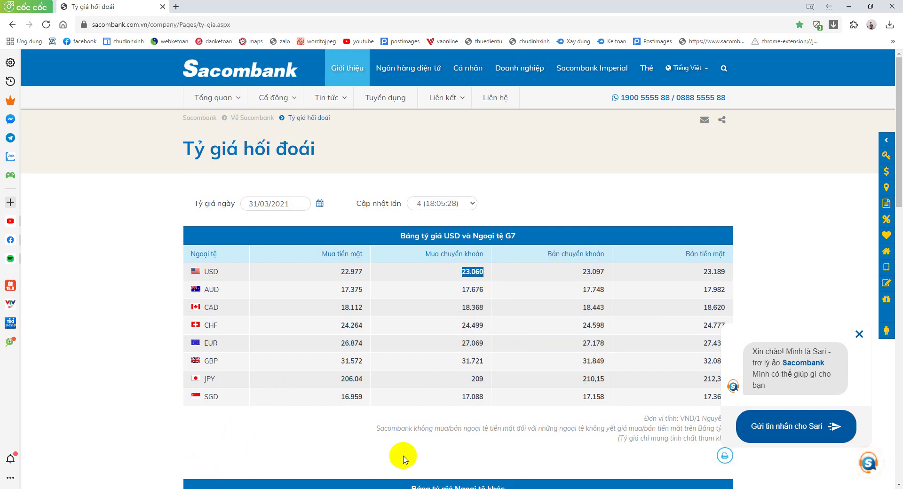
pyautogui.click(372, 486)
pyautogui.click(362, 370)
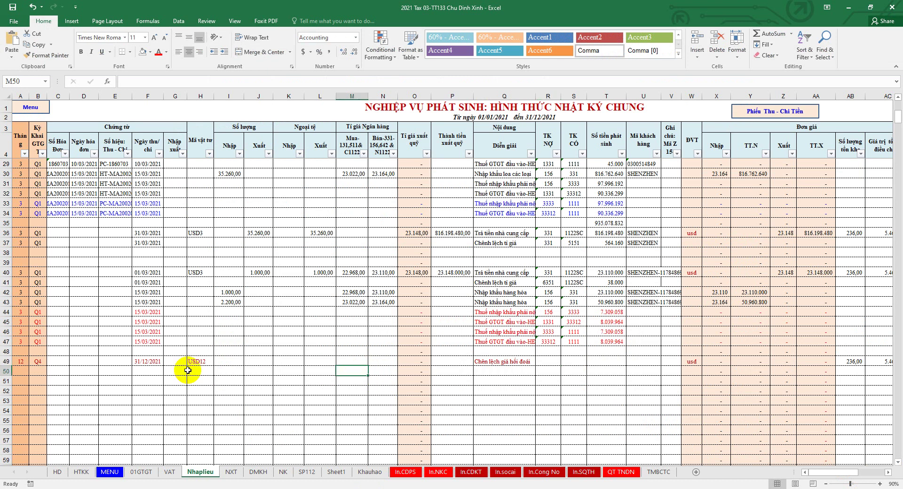
pyautogui.click(10, 361)
pyautogui.click(348, 361)
pyautogui.rightClick(351, 361)
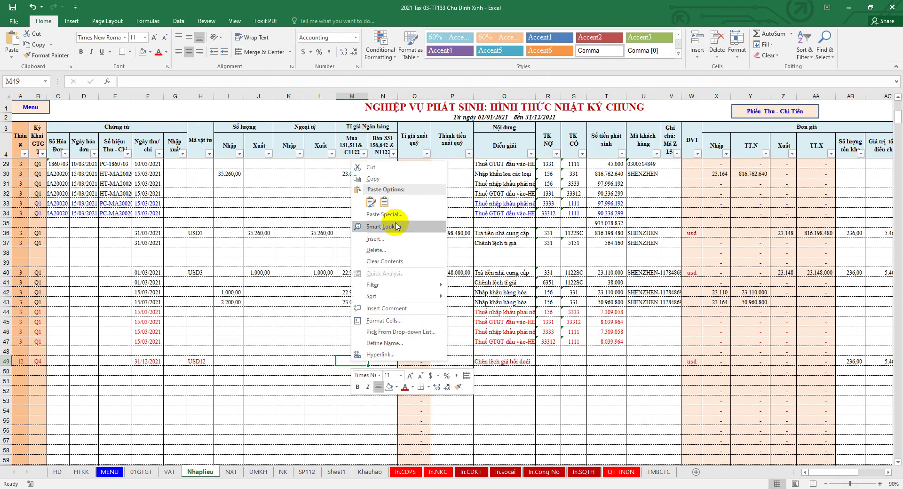
pyautogui.click(384, 202)
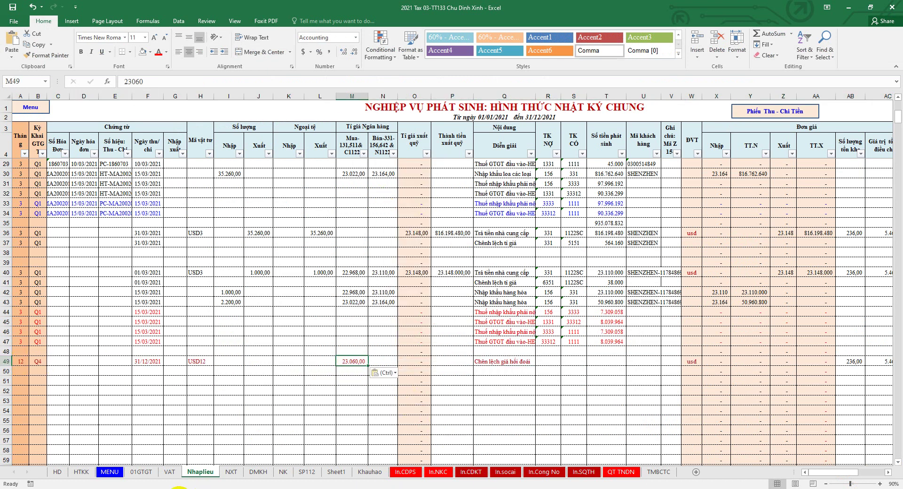
# Step: Copy the USD transfer selling rate 23.097 from the Sacombank page into the bank selling rate cell of row 49 in Excel
pyautogui.click(179, 488)
pyautogui.doubleClick(594, 272)
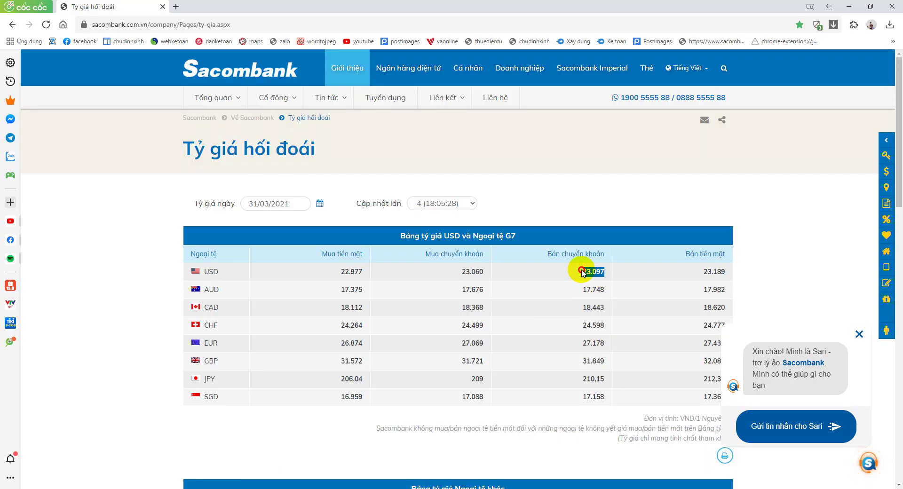
pyautogui.rightClick(583, 271)
pyautogui.click(604, 278)
pyautogui.click(383, 484)
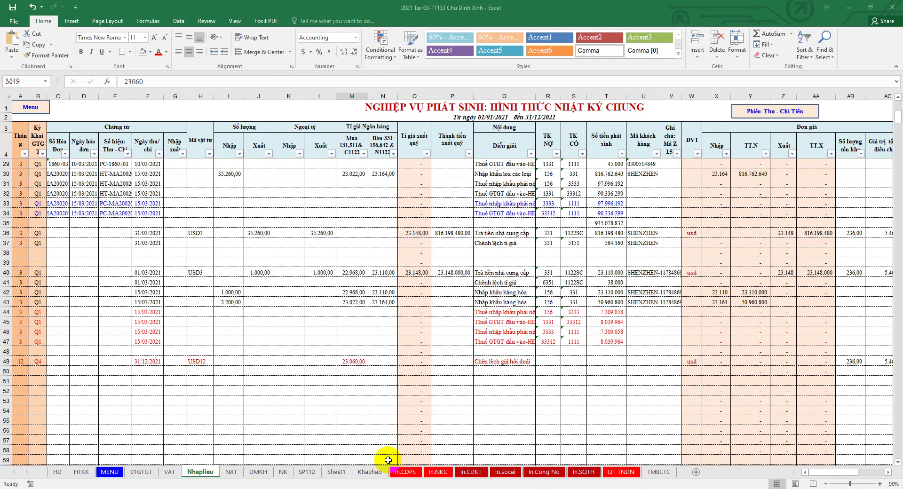
pyautogui.rightClick(392, 357)
pyautogui.click(414, 142)
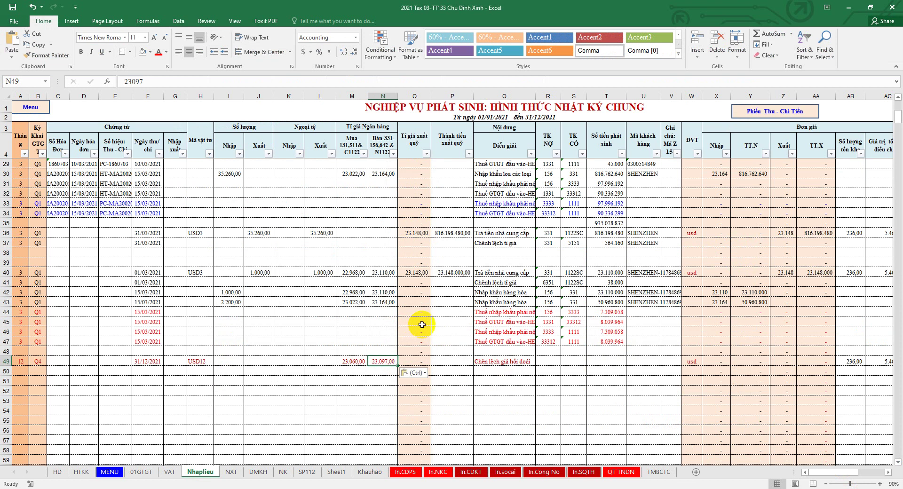
# Step: Examine which accounts the bank buying and selling rate column headers apply to, and compare them with the entry in row 49
pyautogui.click(382, 143)
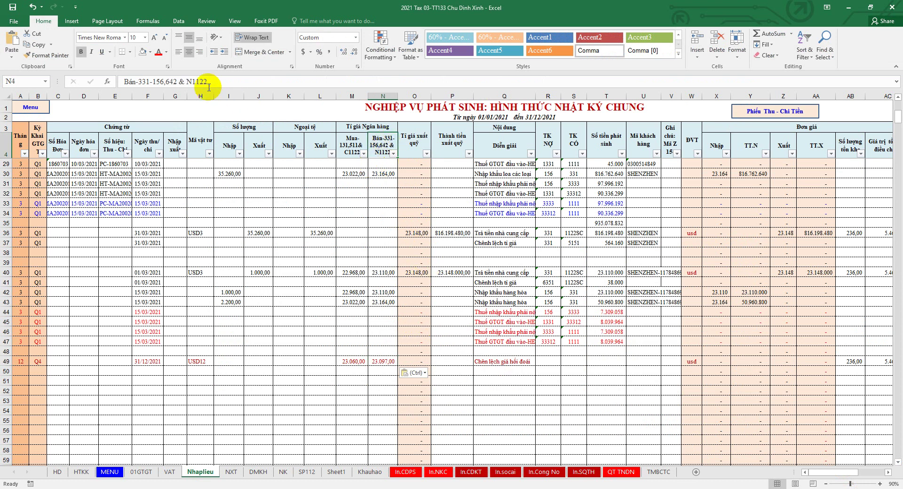
pyautogui.moveTo(208, 81); pyautogui.dragTo(187, 81)
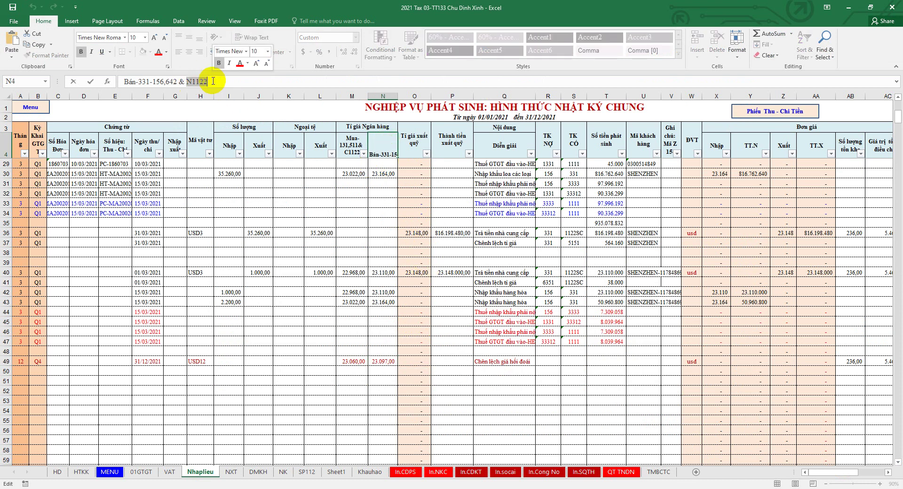
pyautogui.click(352, 148)
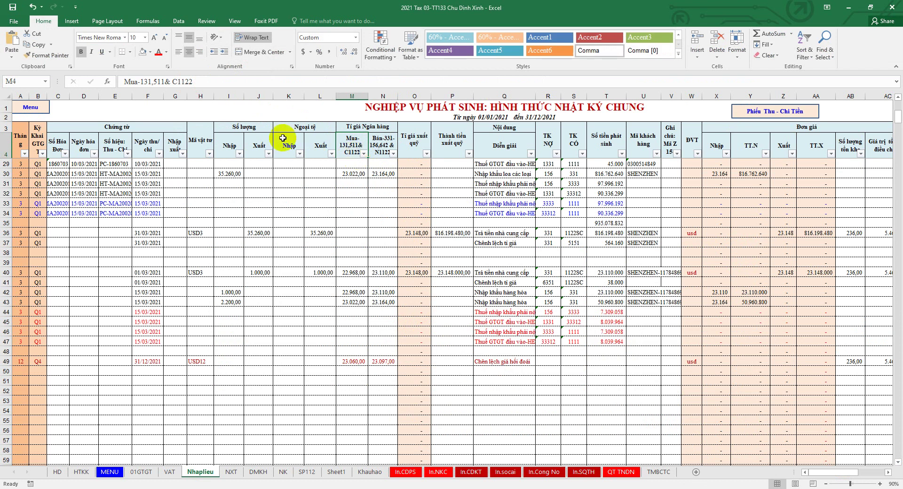
pyautogui.moveTo(211, 81); pyautogui.dragTo(172, 81)
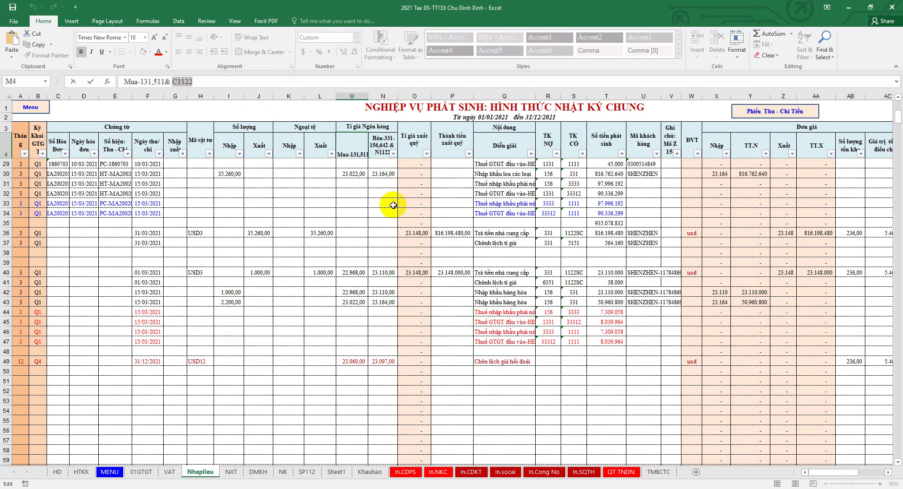
pyautogui.click(390, 143)
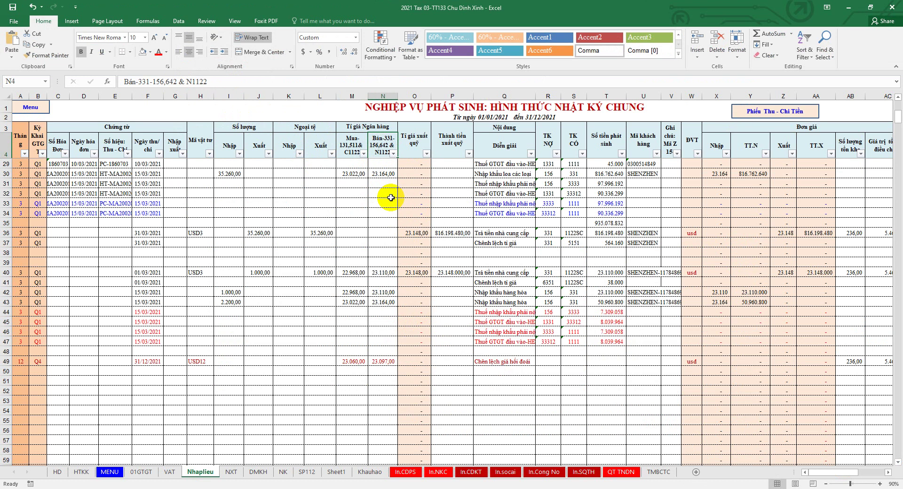
pyautogui.click(352, 143)
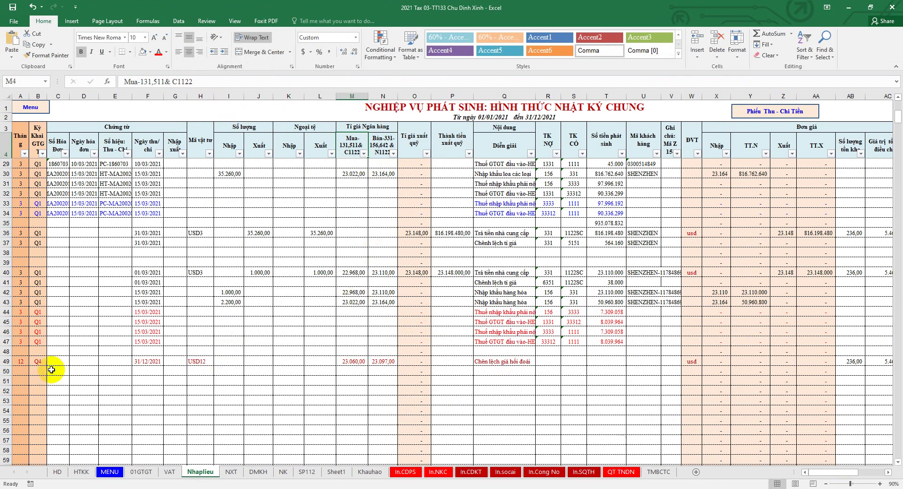
pyautogui.click(5, 362)
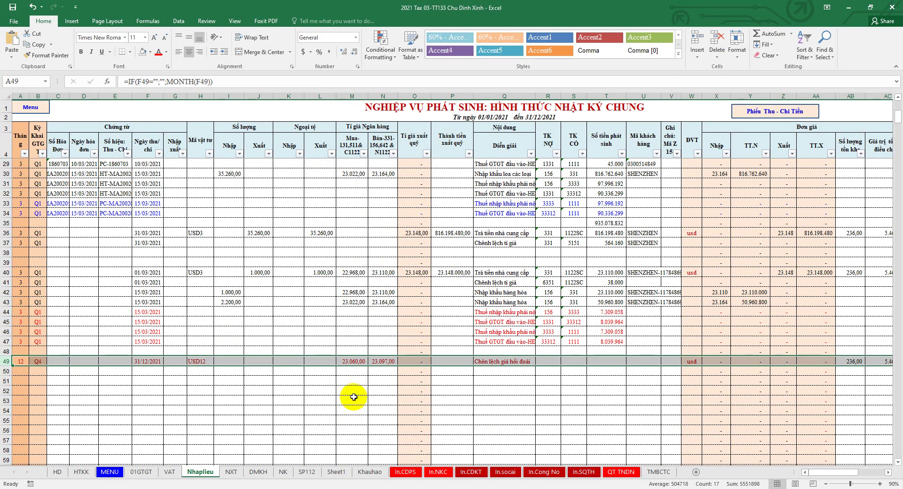
# Step: Check the USD12 opening quantity in the NXT sheet and the buying rate in Nhaplieu row 49, and switch to the Sacombank rate page
pyautogui.click(233, 472)
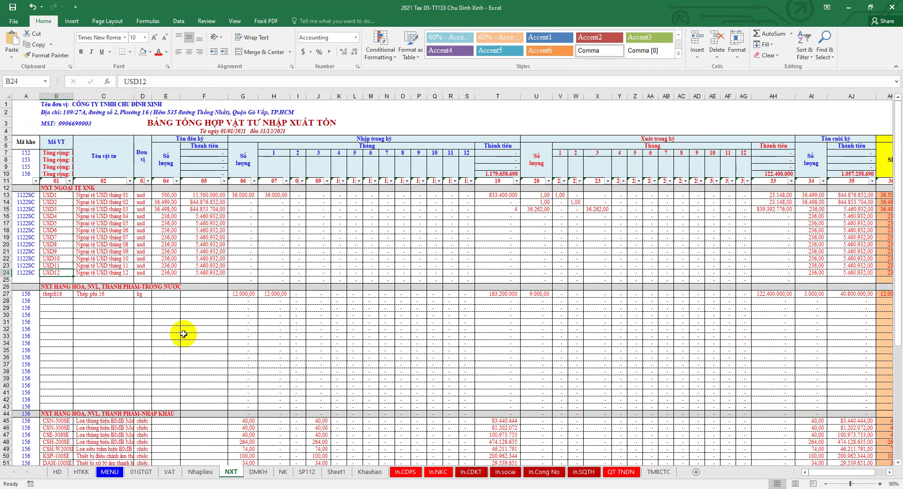
pyautogui.click(167, 273)
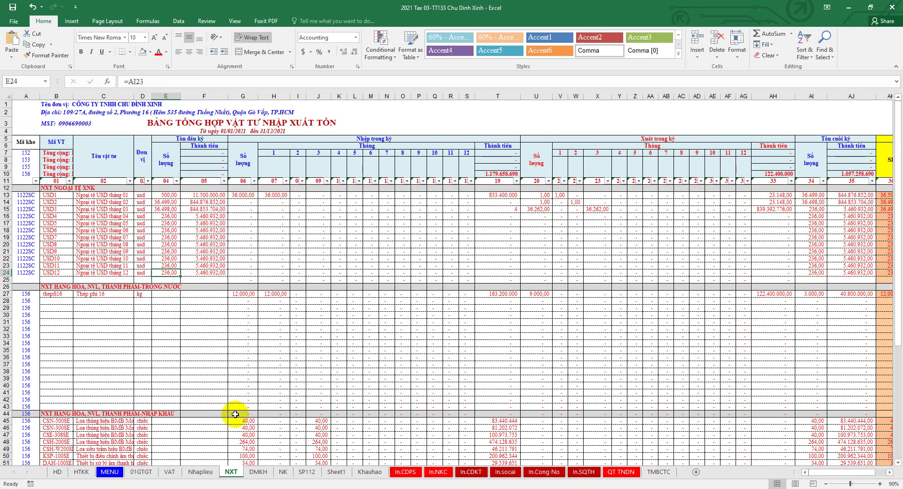
pyautogui.click(198, 472)
pyautogui.click(349, 361)
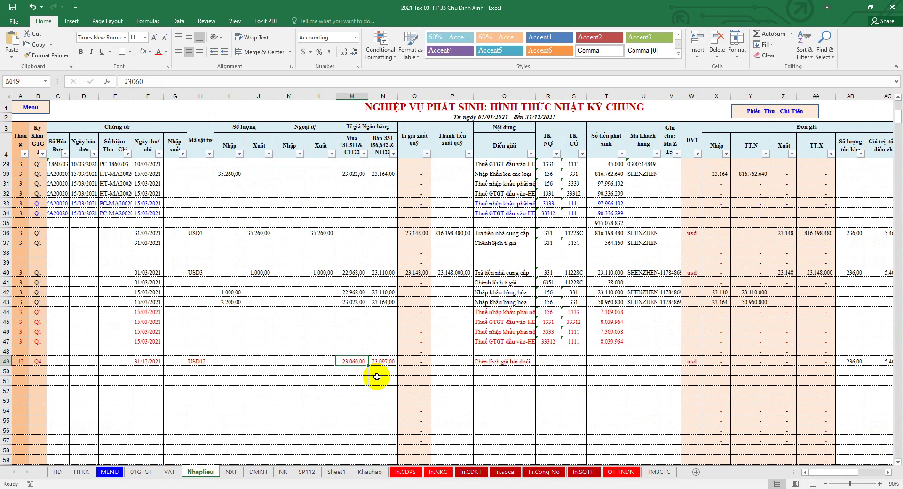
pyautogui.click(165, 488)
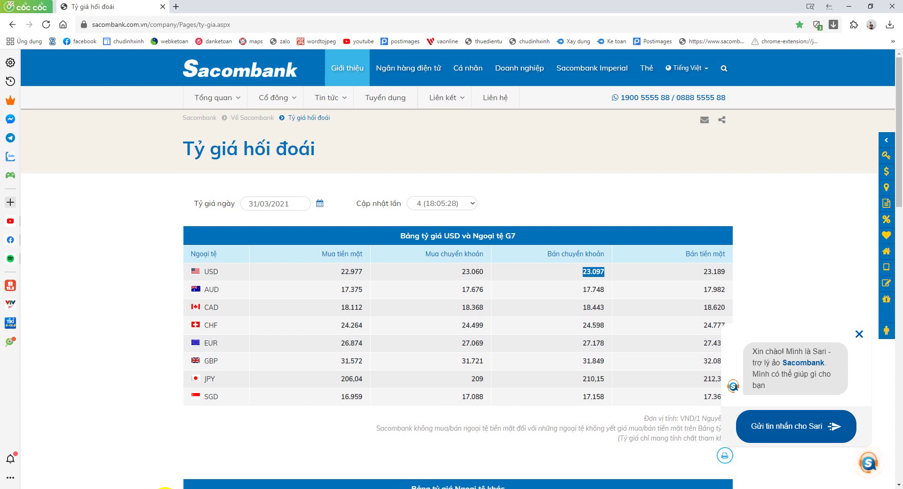
# Step: Return to the Excel workbook and compare the USD12 average unit price in the NXT sheet with the bank buying rate in Nhaplieu row 49
pyautogui.click(165, 488)
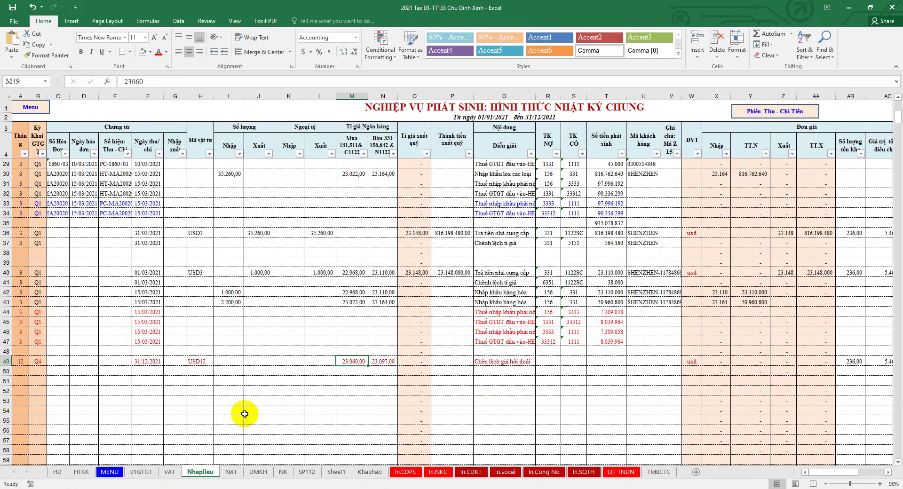
pyautogui.click(508, 488)
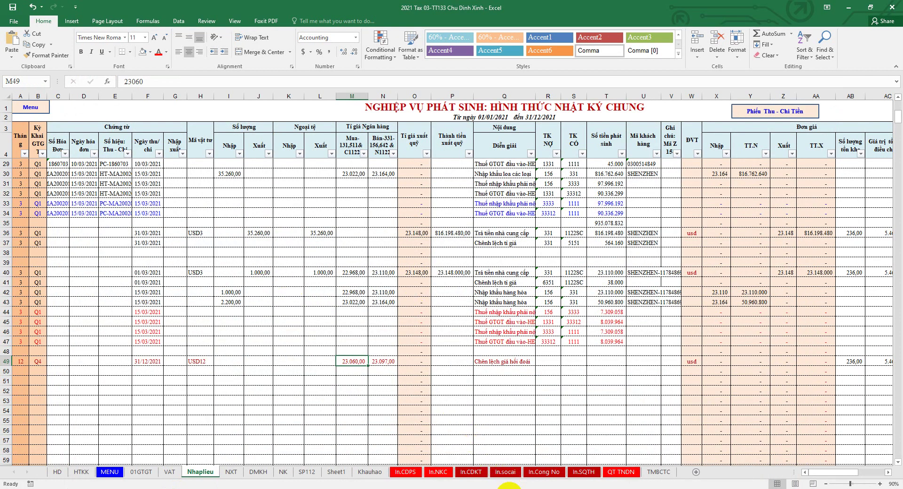
pyautogui.click(459, 362)
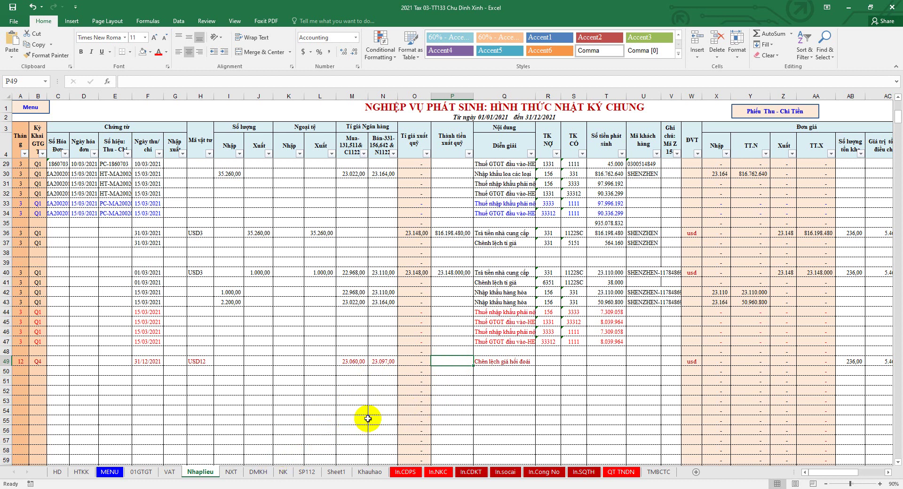
pyautogui.click(231, 472)
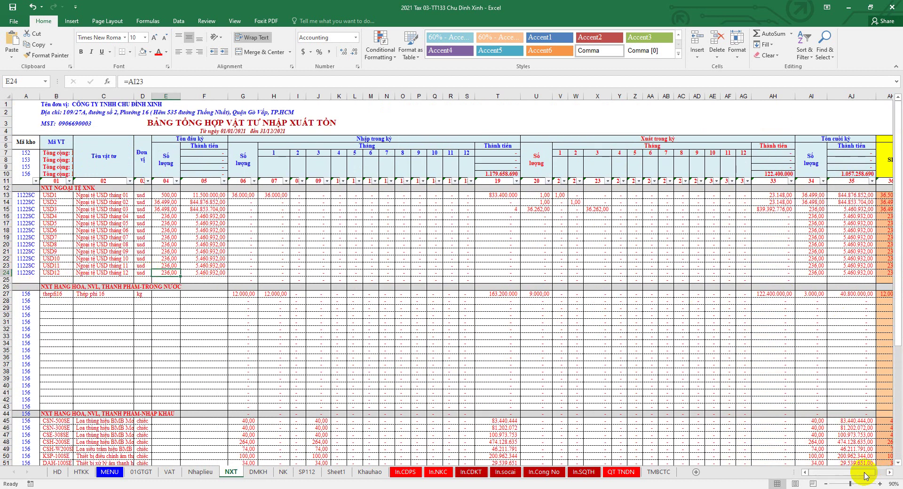
pyautogui.hscroll(3, 860, 465)
pyautogui.click(788, 272)
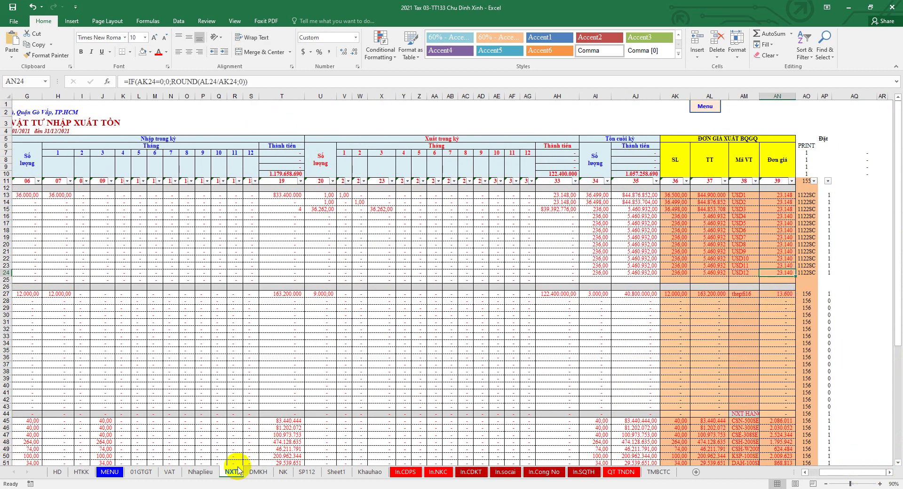
pyautogui.click(203, 471)
pyautogui.click(349, 361)
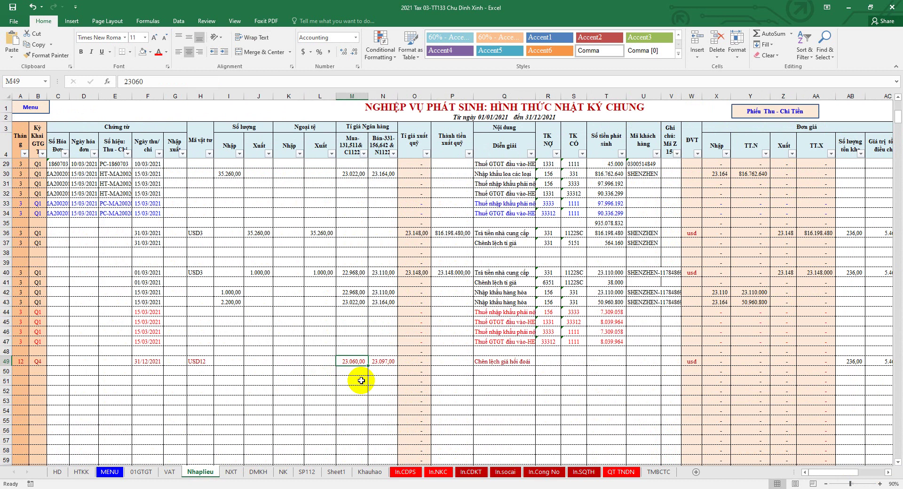
# Step: Calculate the row 49 amount in Nhaplieu as the USD12 unit price in NXT minus the bank buying rate, =NXT!AN24-Nhaplieu!M49
pyautogui.click(604, 361)
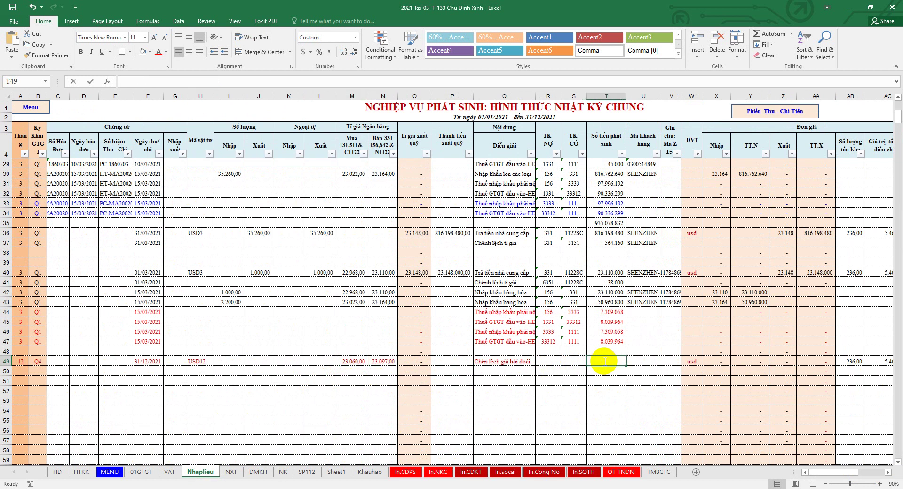
pyautogui.write('=')
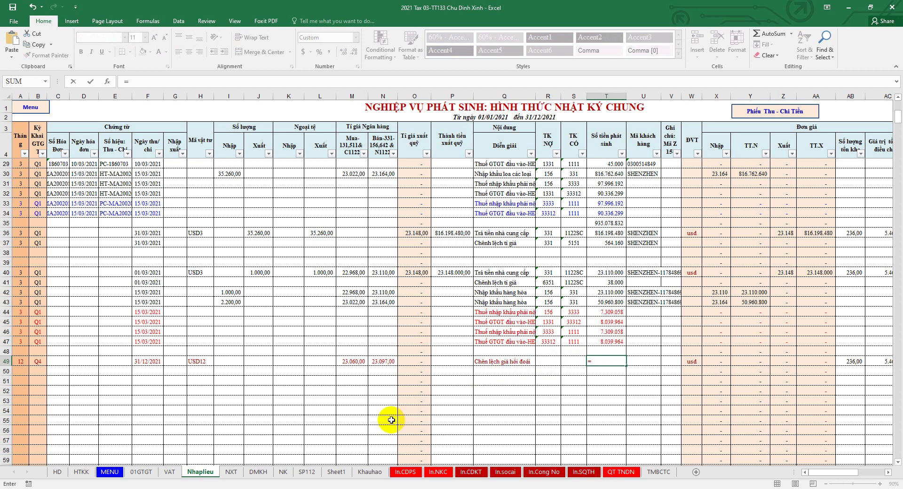
pyautogui.click(231, 472)
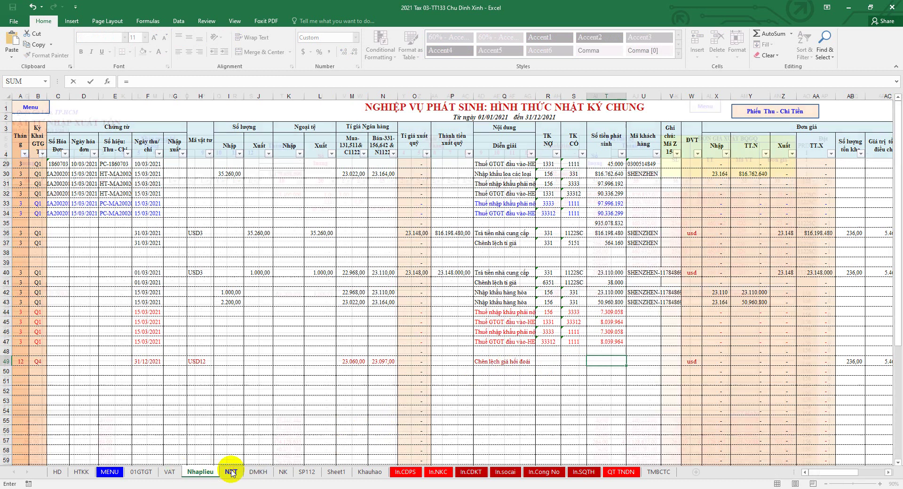
pyautogui.click(783, 273)
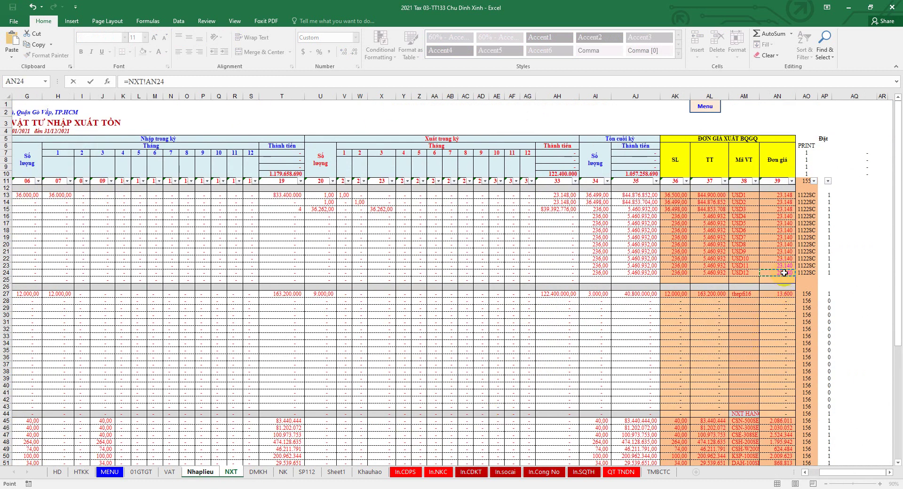
pyautogui.write('-')
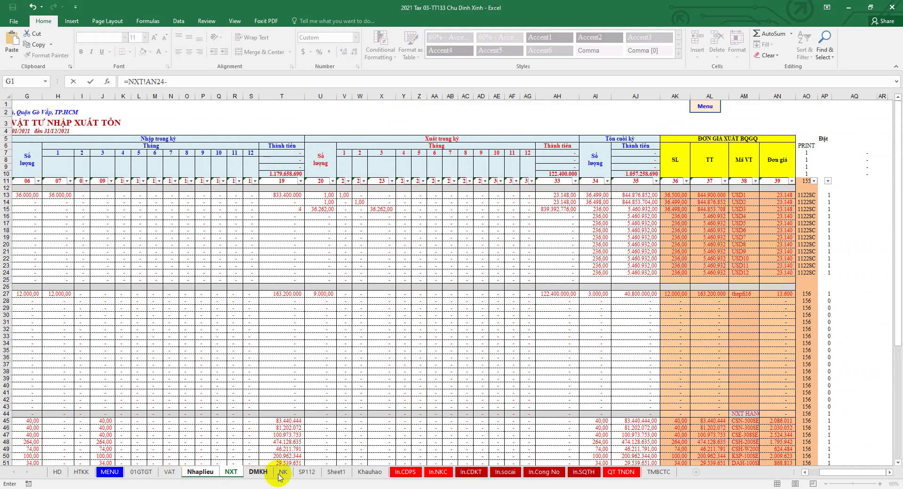
pyautogui.click(200, 472)
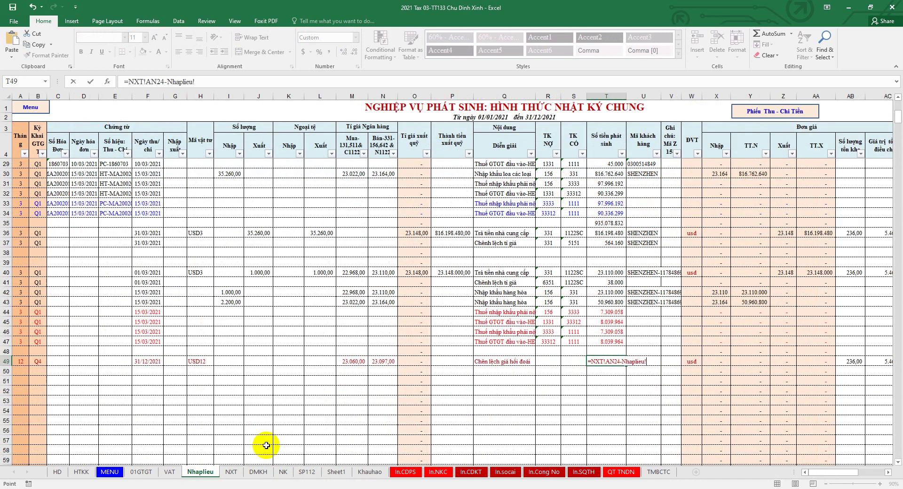
pyautogui.click(357, 360)
pyautogui.press('Return')
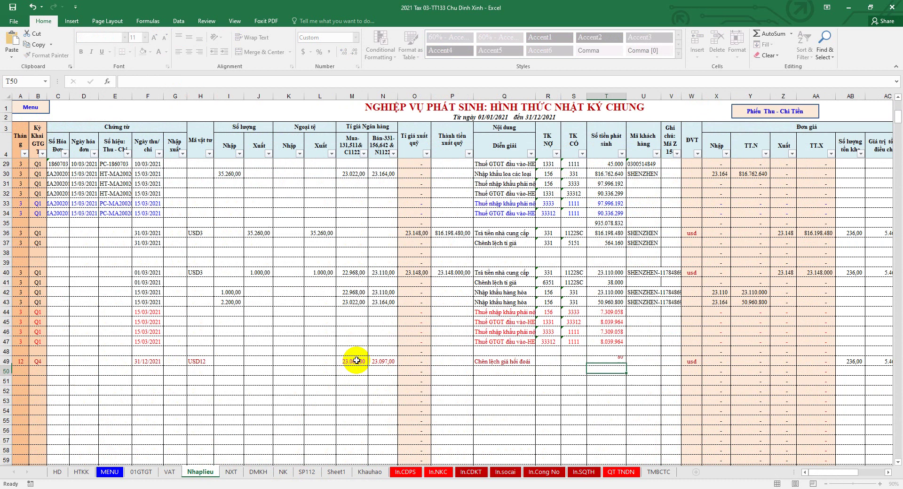
# Step: Check the row 49 difference against the NXT unit price and buying rate, and read the Word notes on year-end exchange differences
pyautogui.click(610, 362)
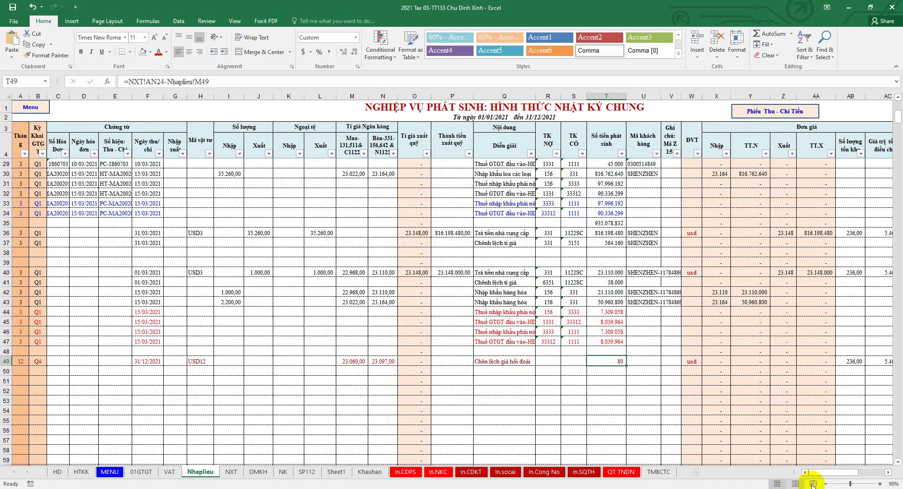
pyautogui.moveTo(829, 472); pyautogui.dragTo(836, 473)
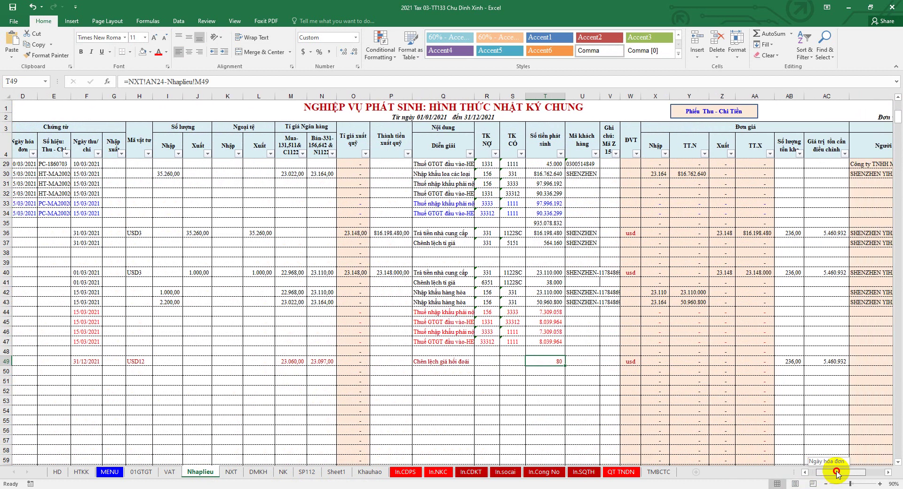
pyautogui.moveTo(837, 474); pyautogui.dragTo(837, 474)
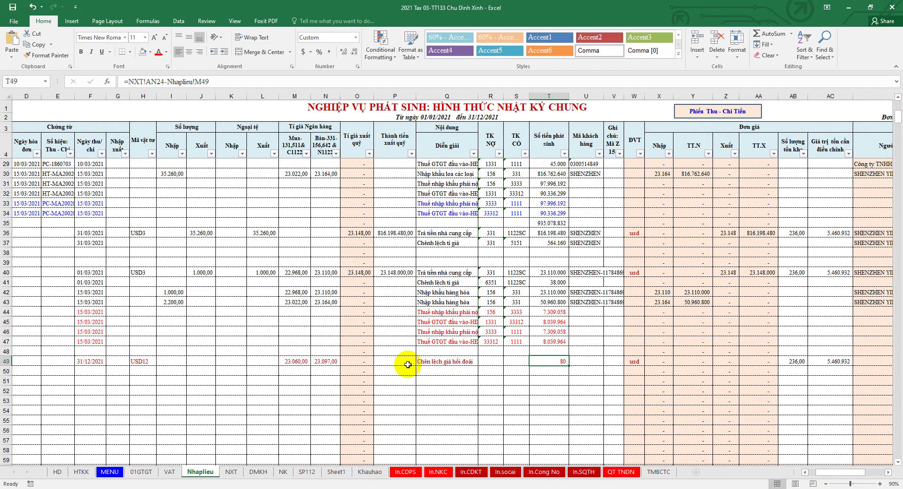
pyautogui.click(231, 471)
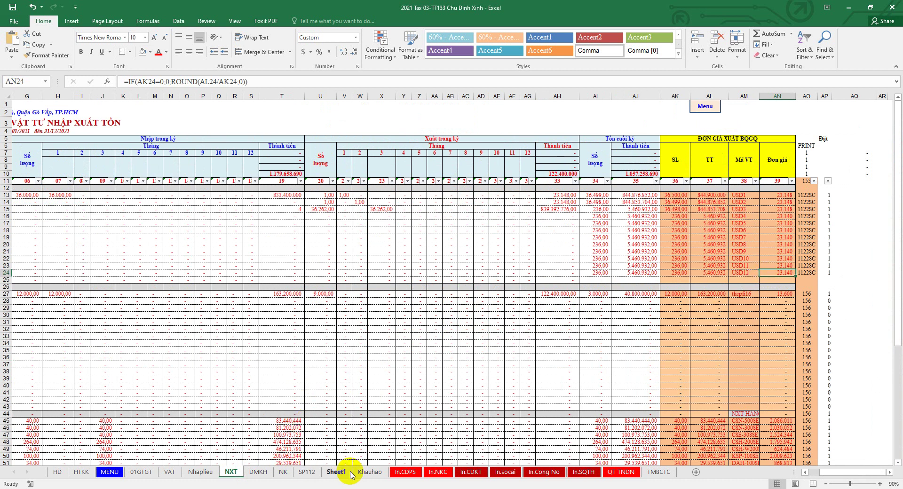
pyautogui.click(207, 472)
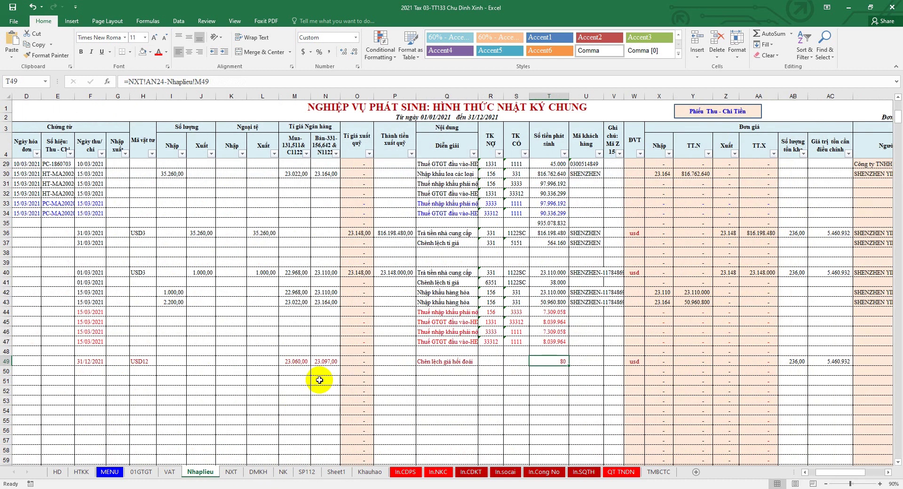
pyautogui.click(302, 365)
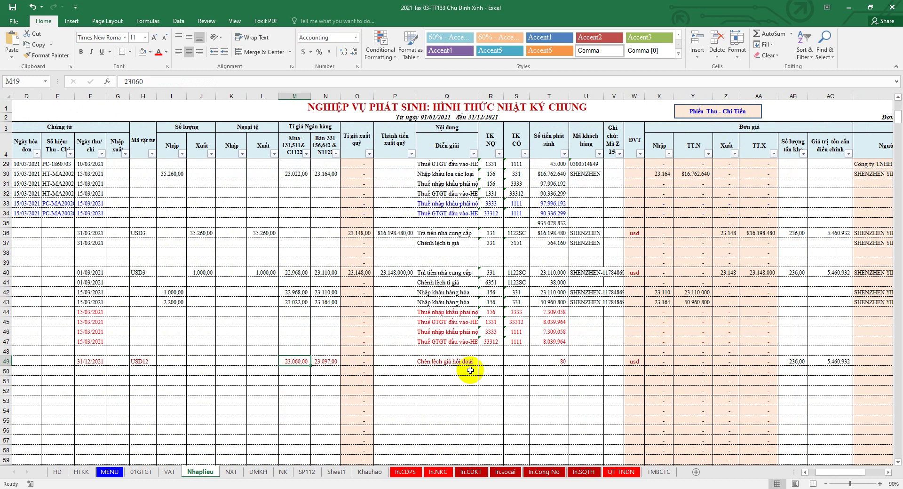
pyautogui.click(550, 360)
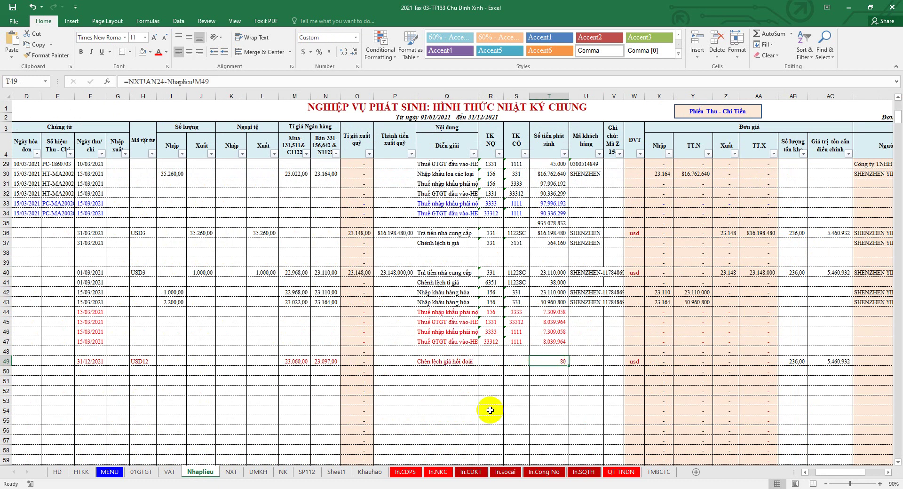
pyautogui.click(301, 488)
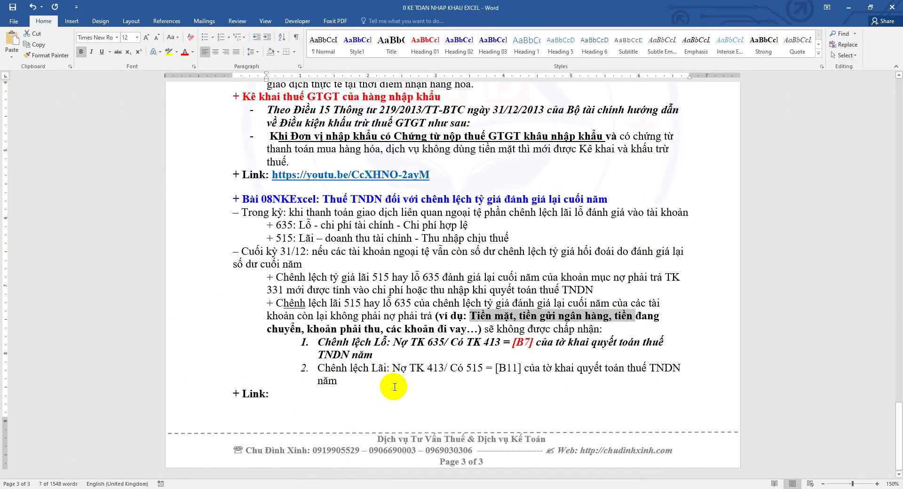
pyautogui.click(400, 488)
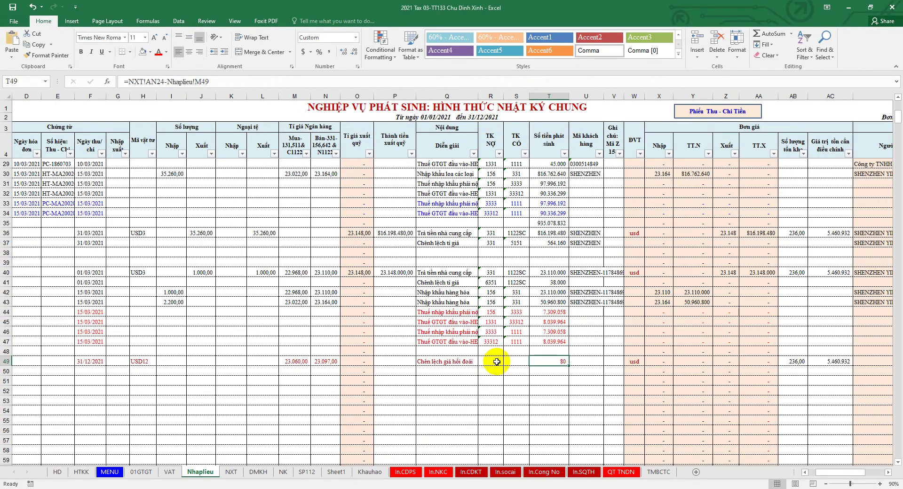
# Step: Set the row 49 debit account to 413 and its credit account to 1122SC, copying the credit account from row 40
pyautogui.click(497, 361)
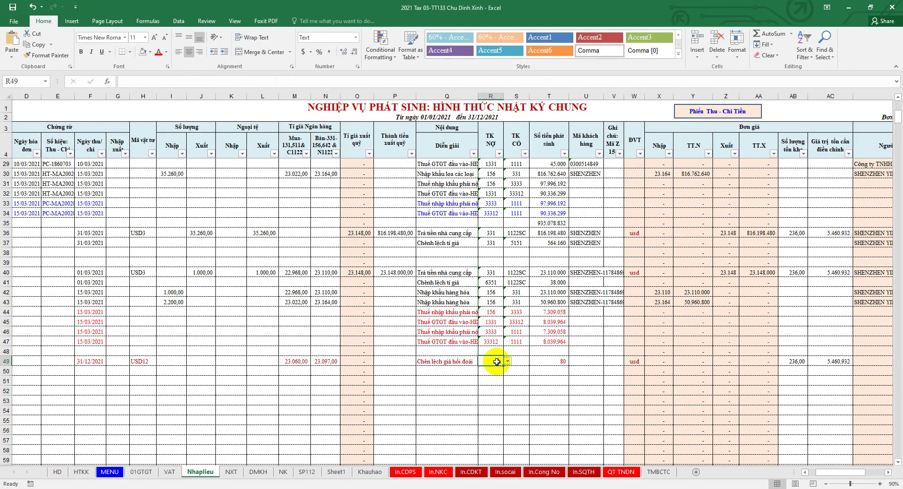
pyautogui.write("'413")
pyautogui.press('Tab')
pyautogui.write("'")
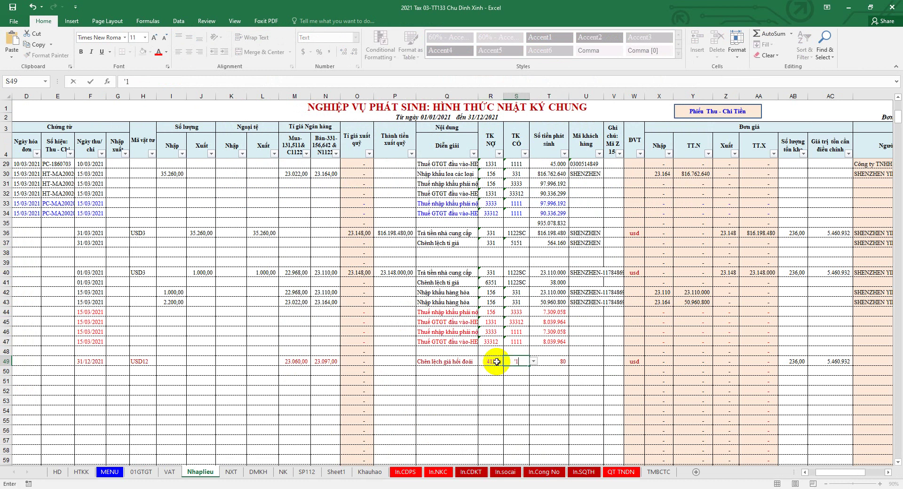
pyautogui.write('11')
pyautogui.rightClick(517, 273)
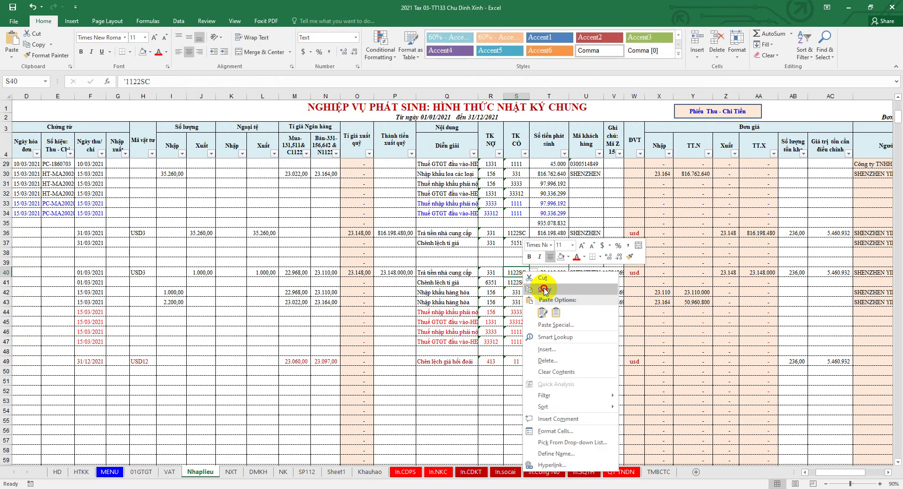
pyautogui.click(548, 292)
pyautogui.rightClick(519, 359)
pyautogui.click(550, 201)
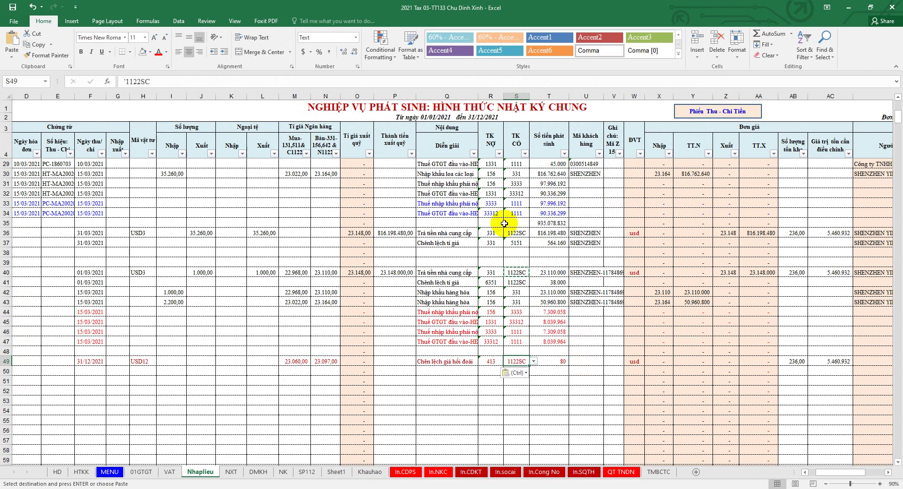
pyautogui.press('Escape')
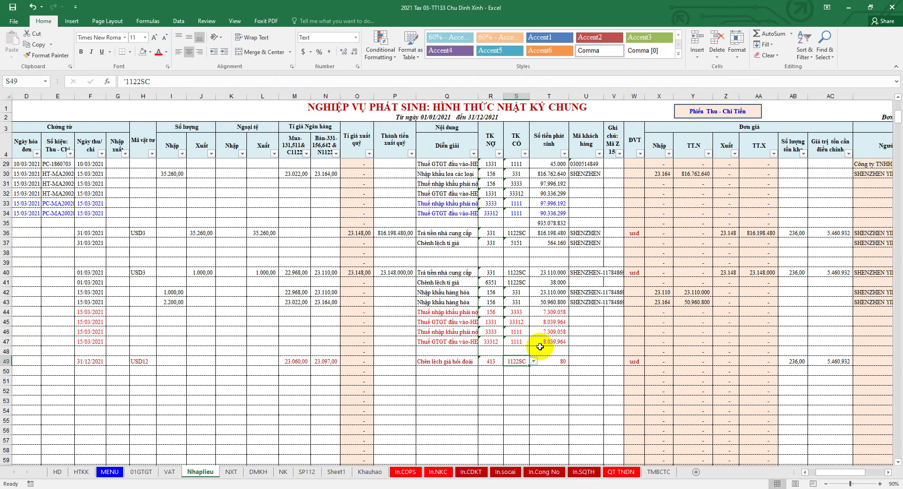
# Step: Compare the remaining balance value in row 49 with the USD closing and opening balances in the NXT sheet, and return to Nhaplieu
pyautogui.click(838, 361)
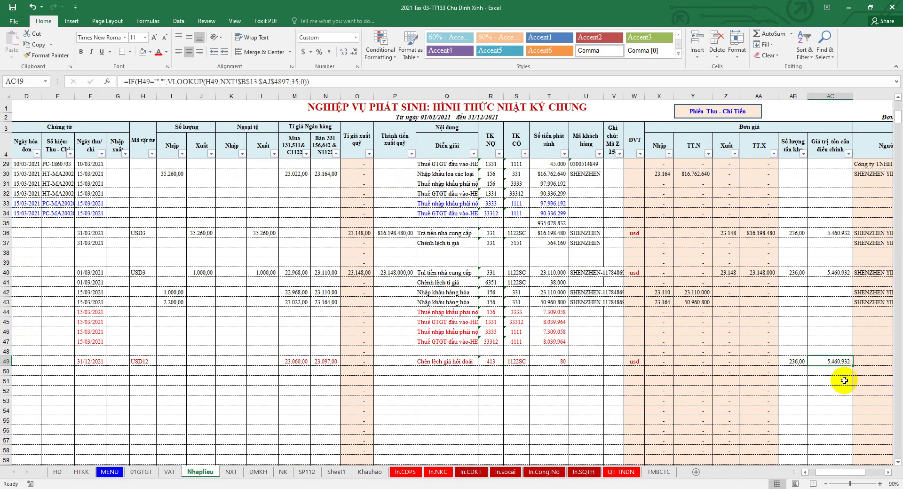
pyautogui.click(231, 472)
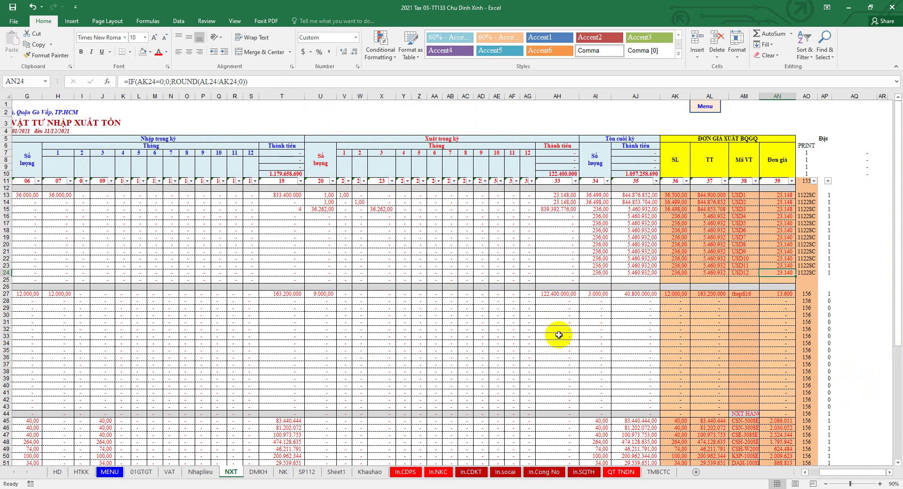
pyautogui.click(649, 209)
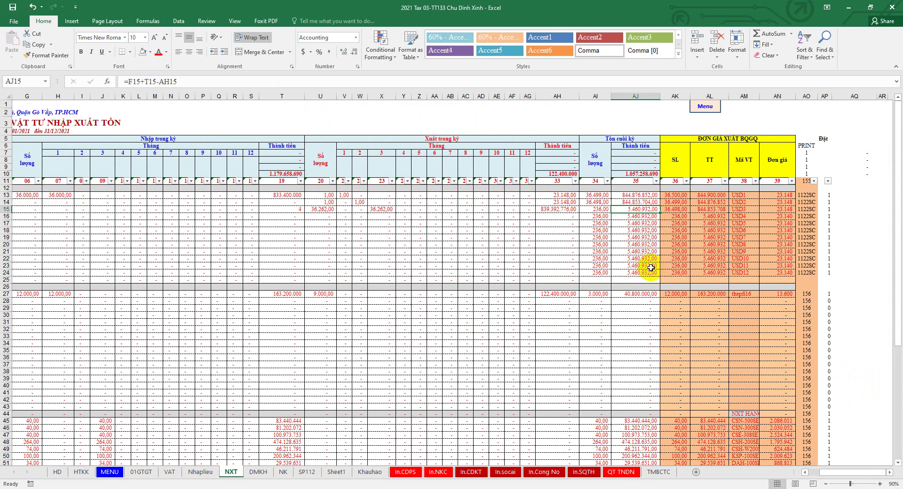
pyautogui.moveTo(822, 473); pyautogui.dragTo(807, 478)
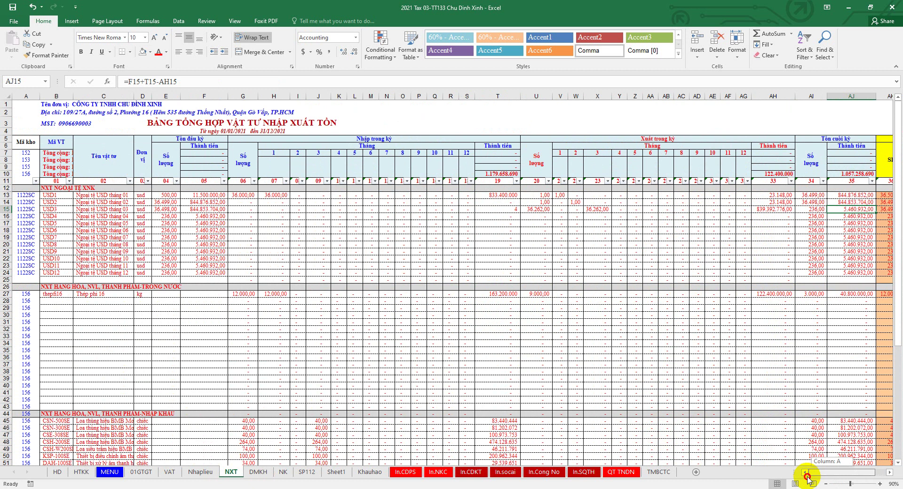
pyautogui.hotkey('ctrl', 'pageup')
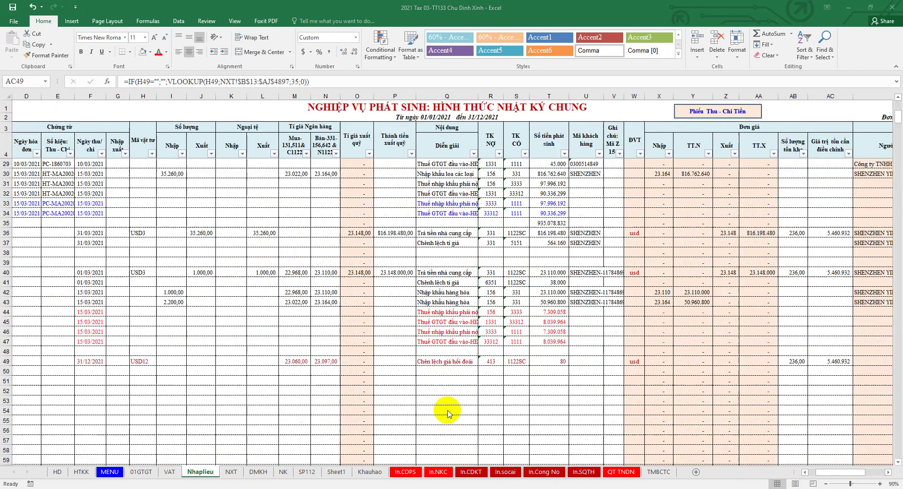
# Step: Copy the date 31/12/2021 and item code USD12 from row 49 into row 50
pyautogui.moveTo(137, 360); pyautogui.dragTo(94, 361)
pyautogui.hotkey('ctrl', 'c')
pyautogui.click(94, 371)
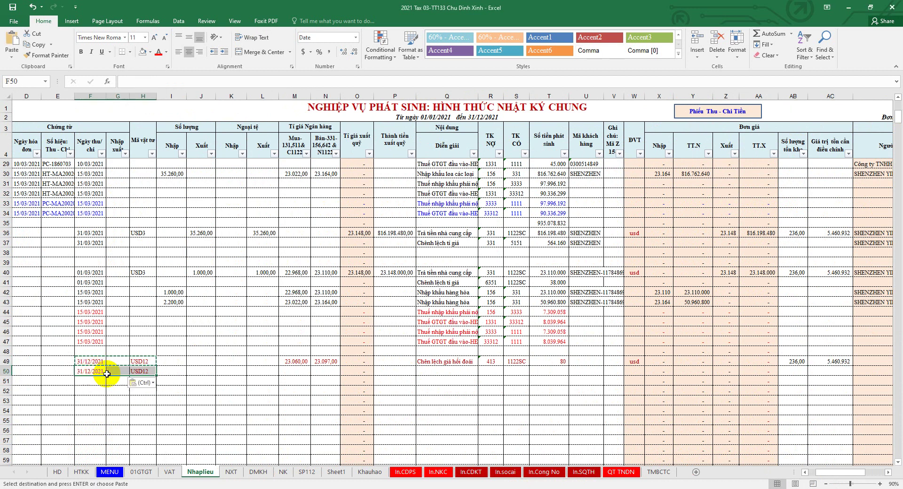
pyautogui.hotkey('ctrl', 'v')
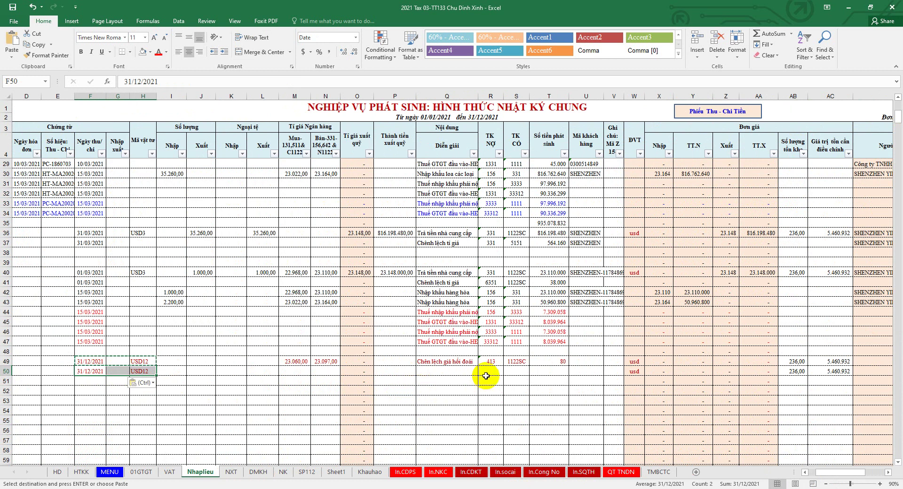
pyautogui.click(492, 362)
pyautogui.rightClick(525, 363)
pyautogui.press('Escape')
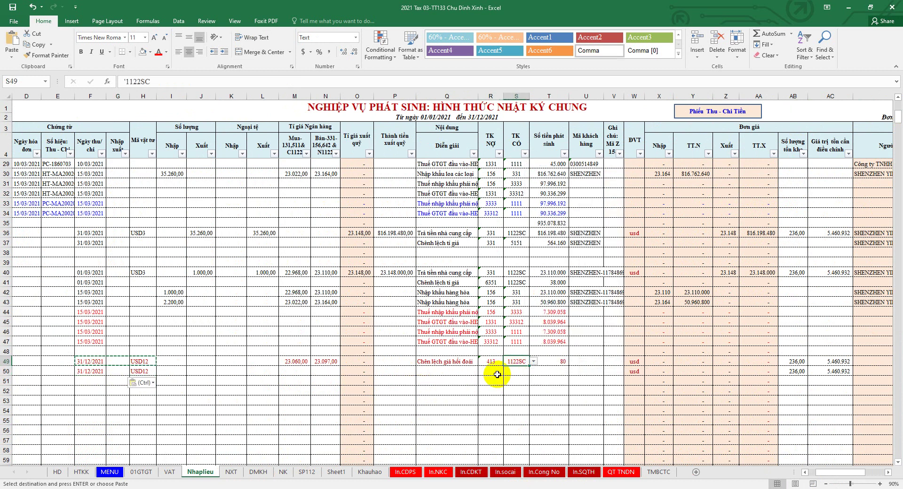
# Step: Clear the pending copy selection and enter the description "Lỗ tỉ giá" in row 50 of Nhaplieu
pyautogui.click(498, 372)
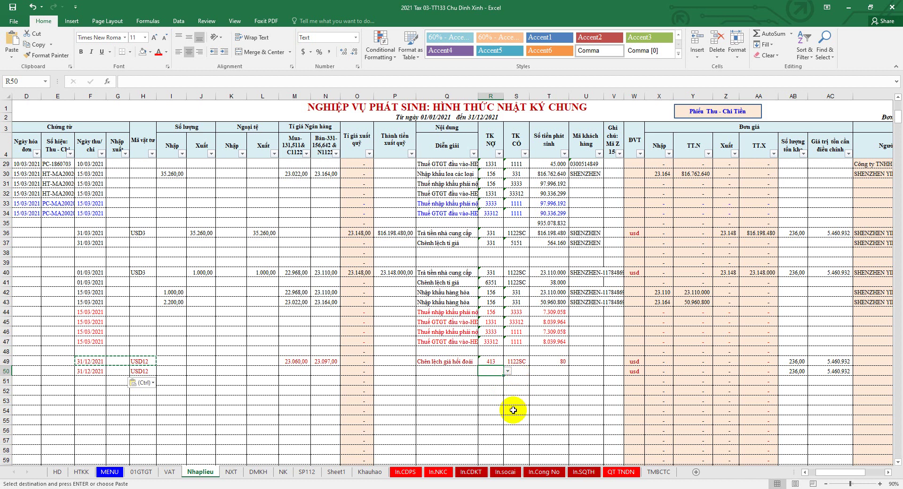
pyautogui.press('Escape')
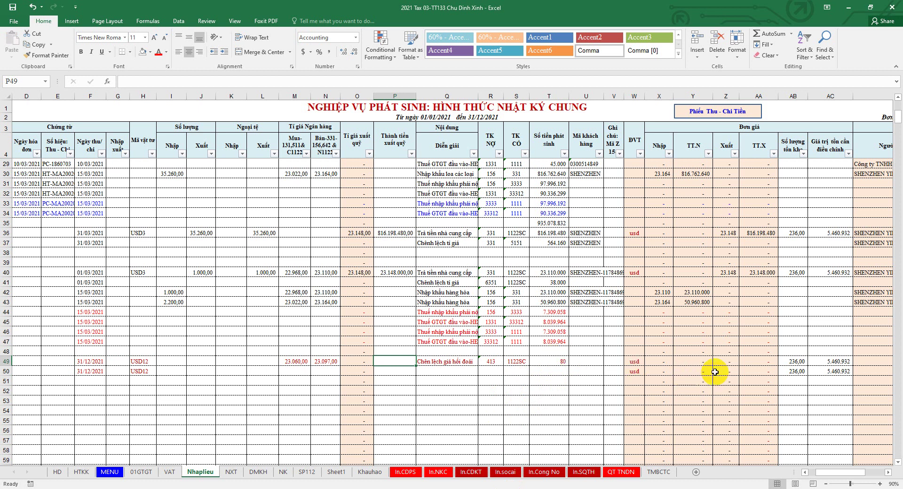
pyautogui.click(828, 360)
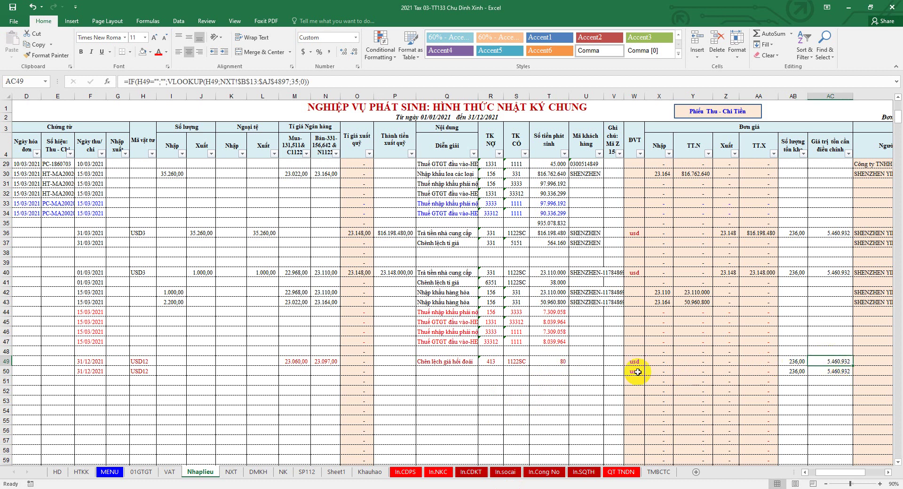
pyautogui.click(439, 372)
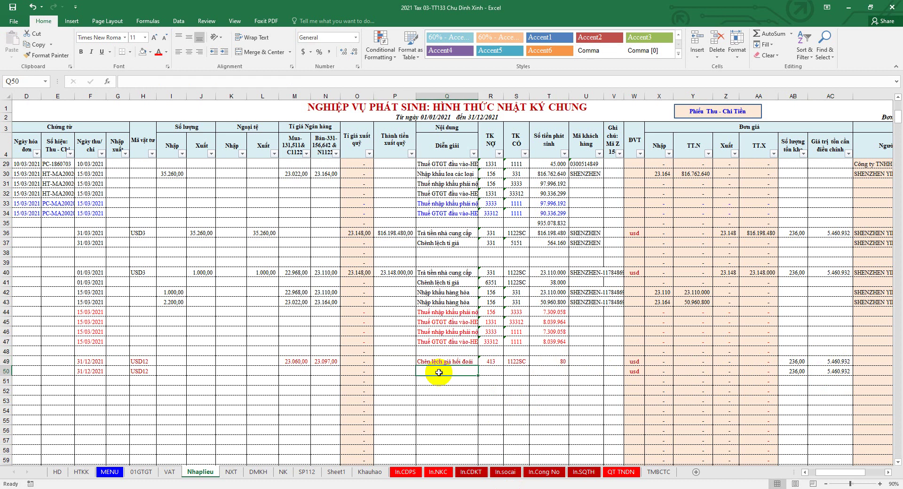
pyautogui.write('lỗ tỉ giá')
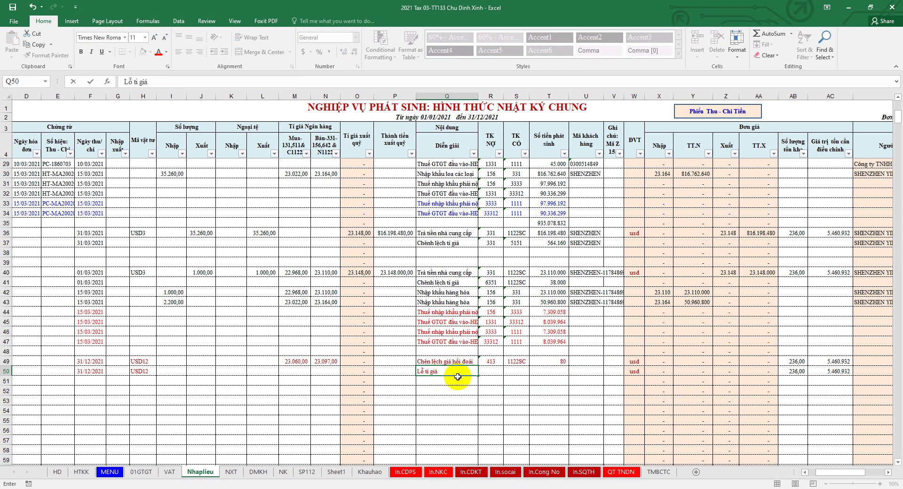
# Step: Set the row 50 debit account to 6352 and its credit account to 413
pyautogui.click(482, 371)
pyautogui.write("'6352")
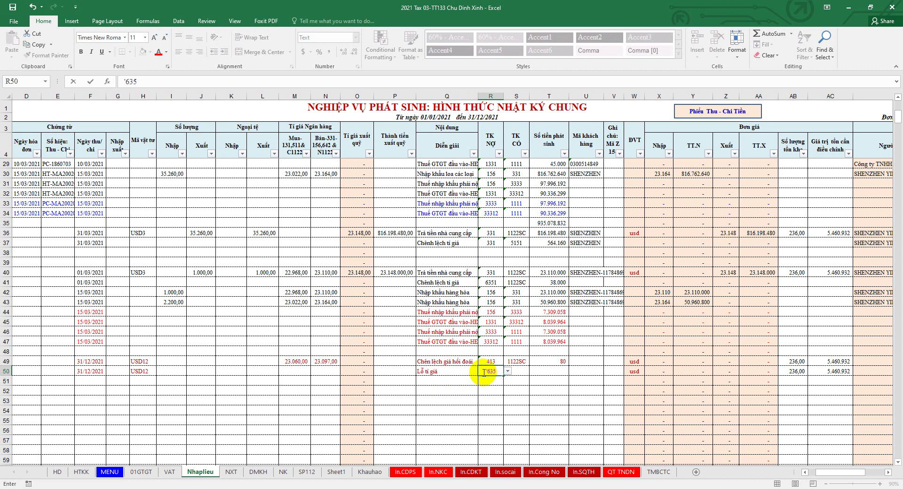
pyautogui.click(507, 370)
pyautogui.click(505, 380)
pyautogui.click(517, 372)
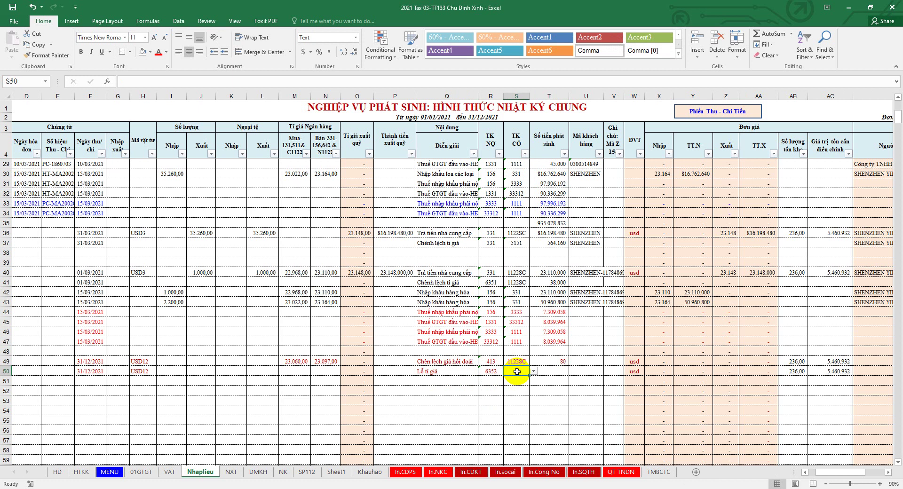
pyautogui.write("'41")
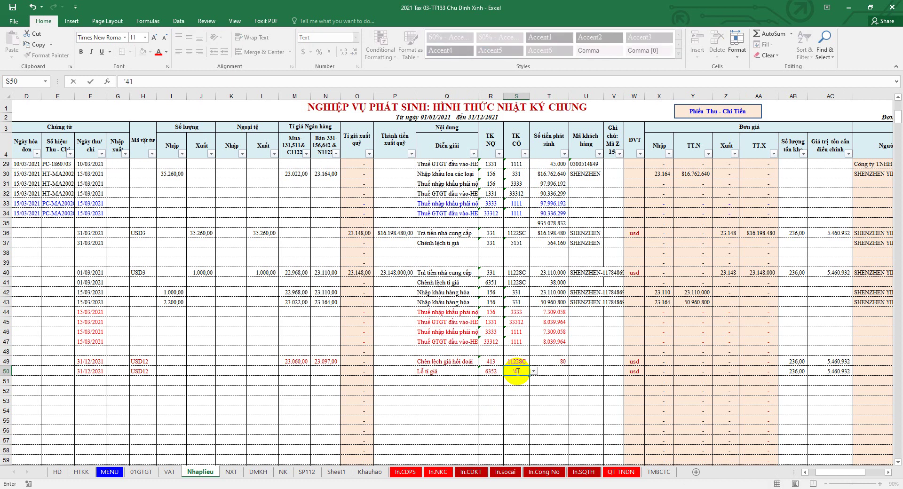
pyautogui.write('3')
pyautogui.press('Tab')
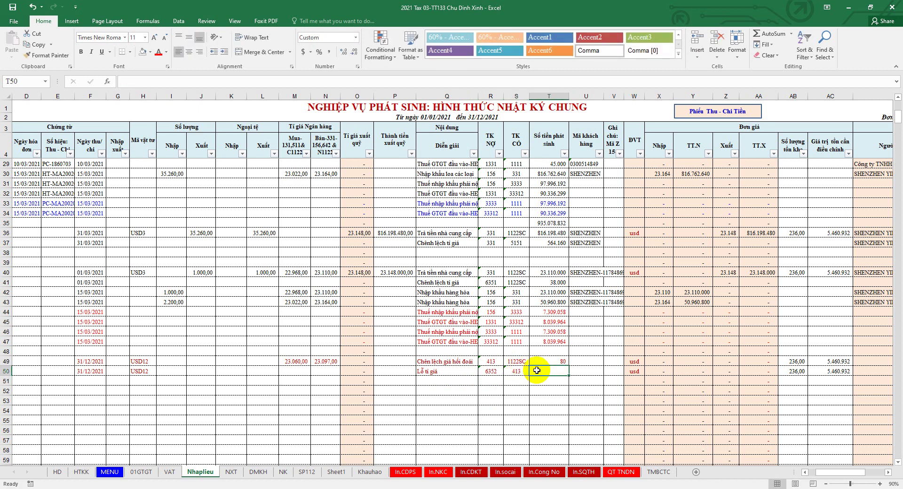
# Step: Link the row 50 transaction amount to the amount in row 49
pyautogui.write('=')
pyautogui.click(559, 360)
pyautogui.press('Return')
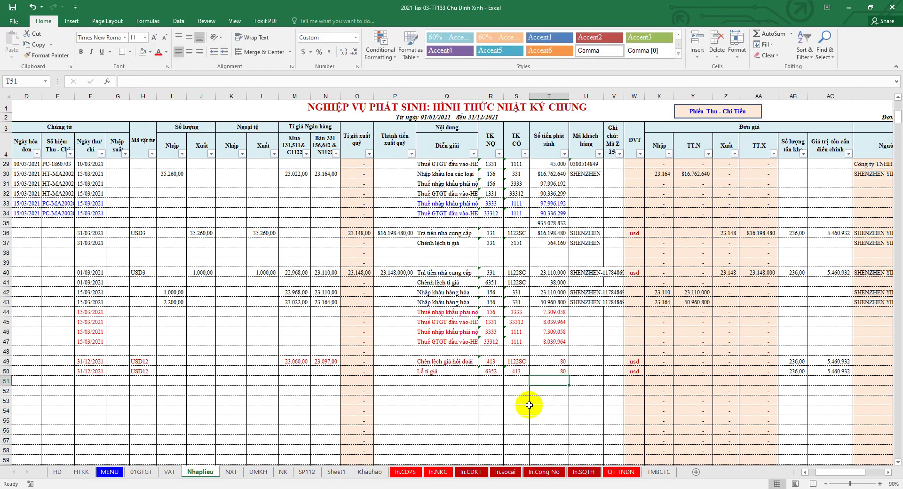
# Step: Refresh the print filter on the In.CDPS trial balance to include the newly posted accounts
pyautogui.click(405, 471)
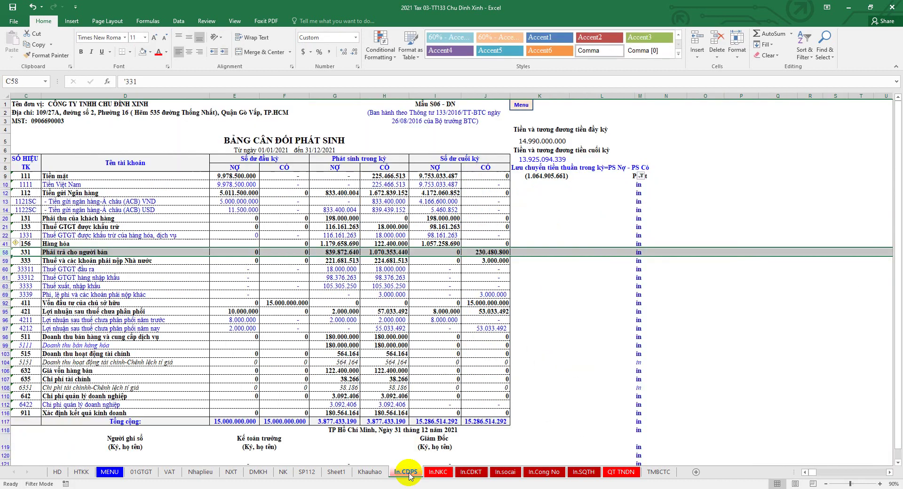
pyautogui.click(641, 177)
pyautogui.click(639, 352)
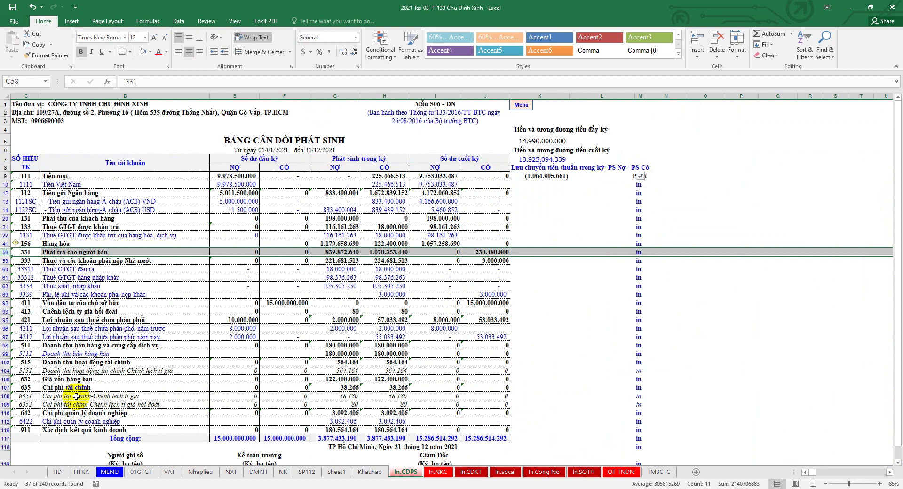
# Step: Compare the 6351 and 6352 exchange difference rows in the trial balance, and read the Word note on exchange losses and indicator B7
pyautogui.click(5, 404)
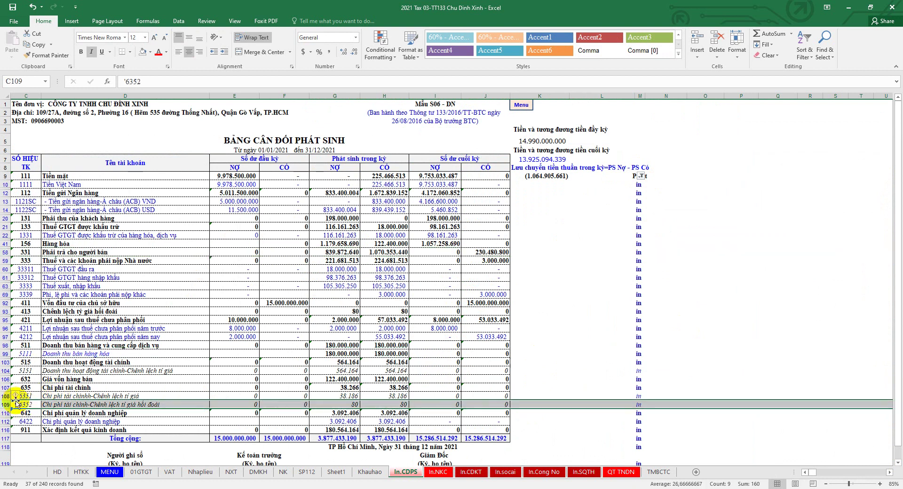
pyautogui.click(5, 396)
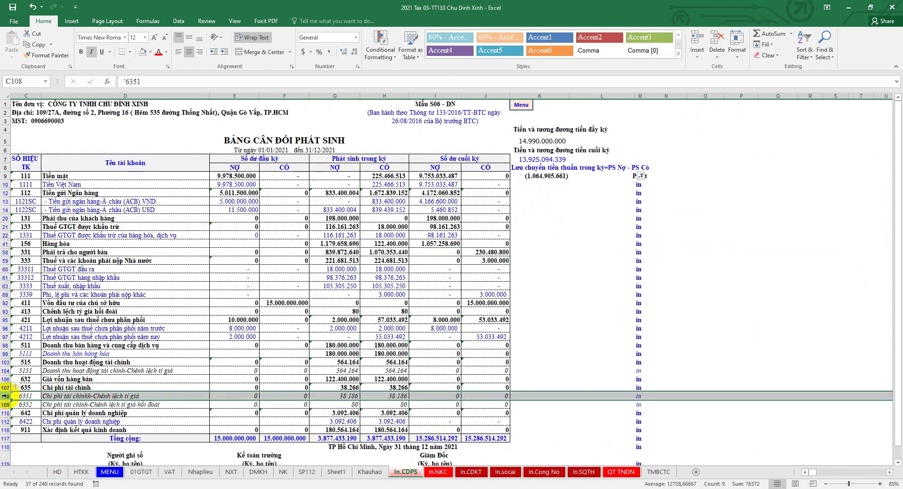
pyautogui.click(4, 370)
pyautogui.click(6, 404)
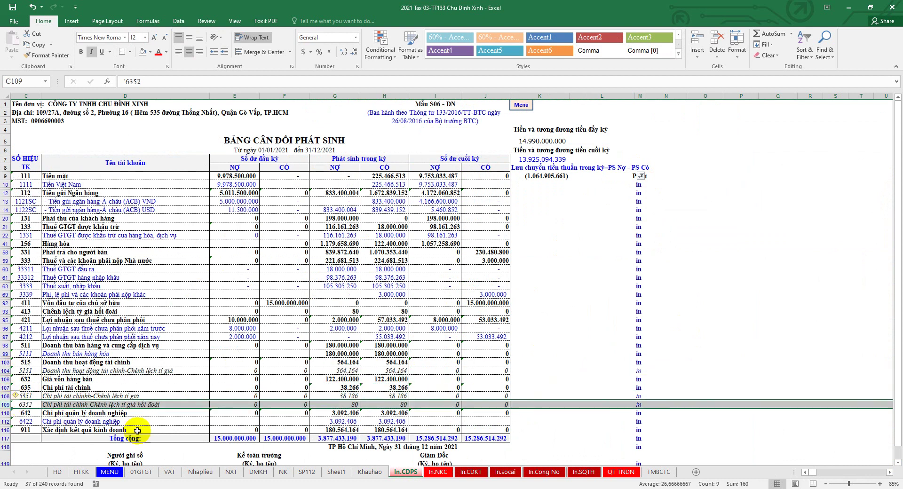
pyautogui.click(204, 472)
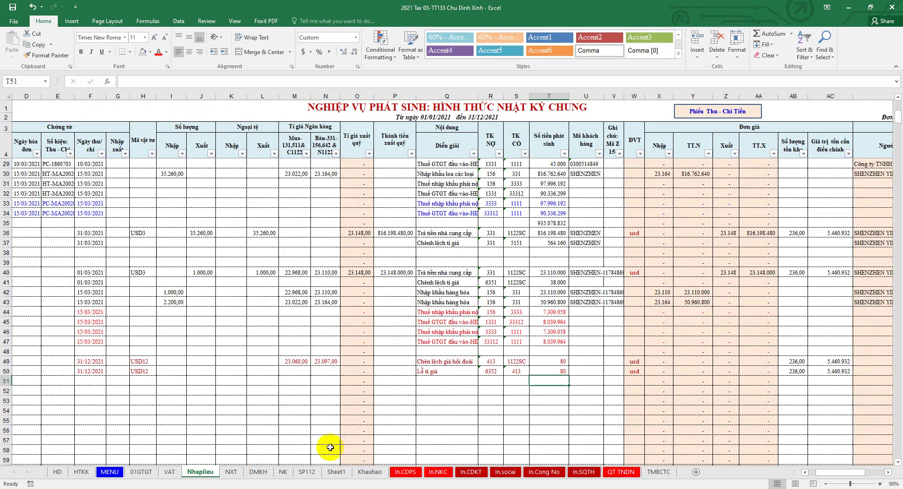
pyautogui.click(582, 472)
pyautogui.hotkey('alt', 'Tab')
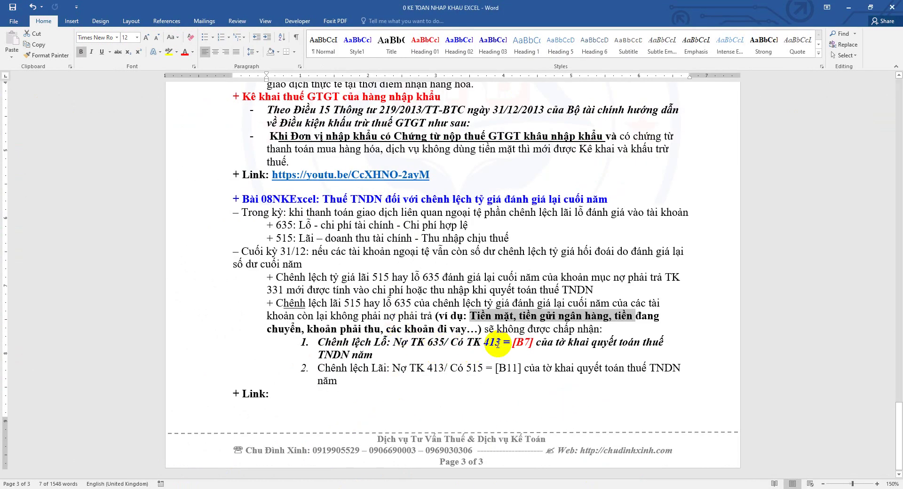
pyautogui.hotkey('alt', 'Tab')
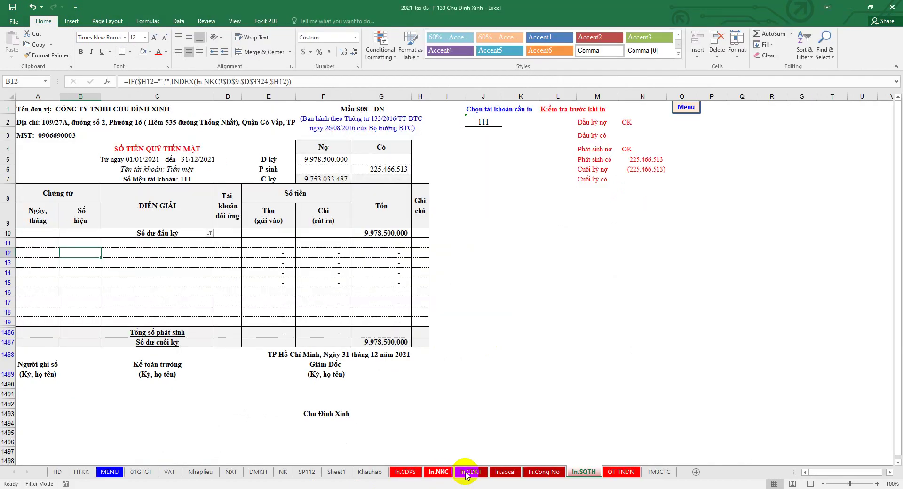
# Step: Link indicator B7 on the QT TNDN sheet to the account 6352 debit turnover in In.CDPS cell G109
pyautogui.click(621, 472)
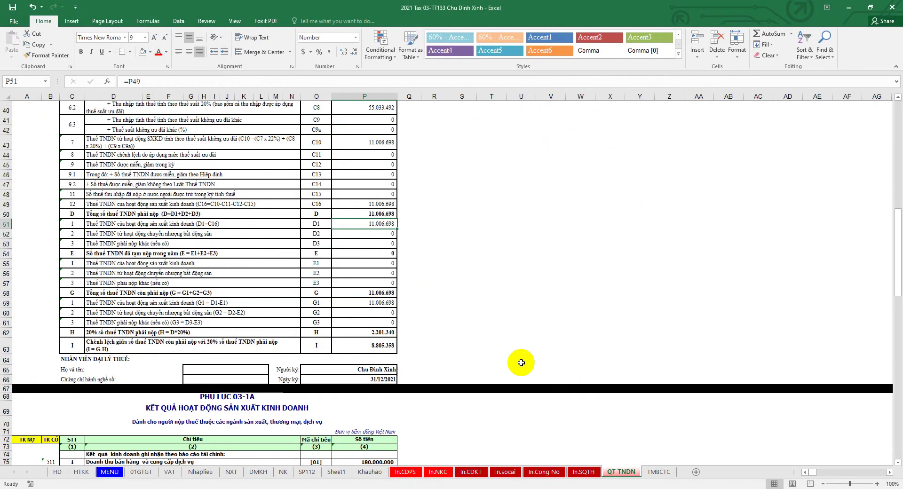
pyautogui.scroll(13, 483, 309)
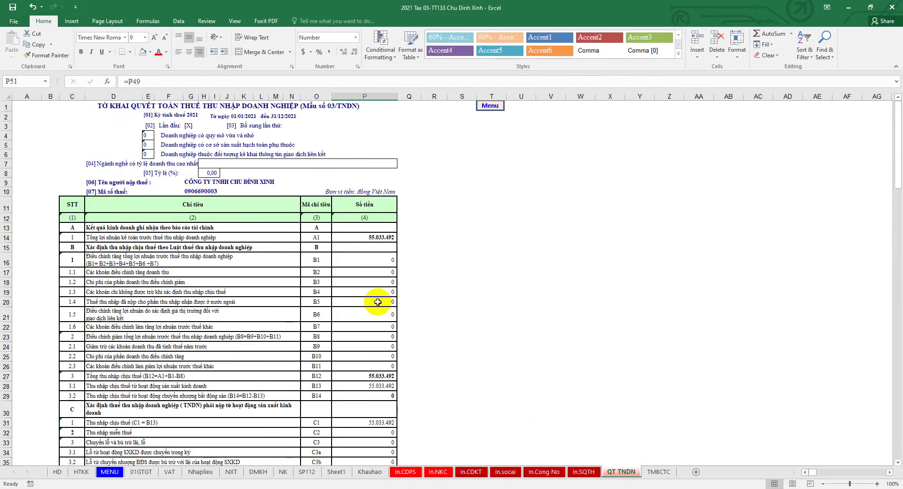
pyautogui.click(377, 328)
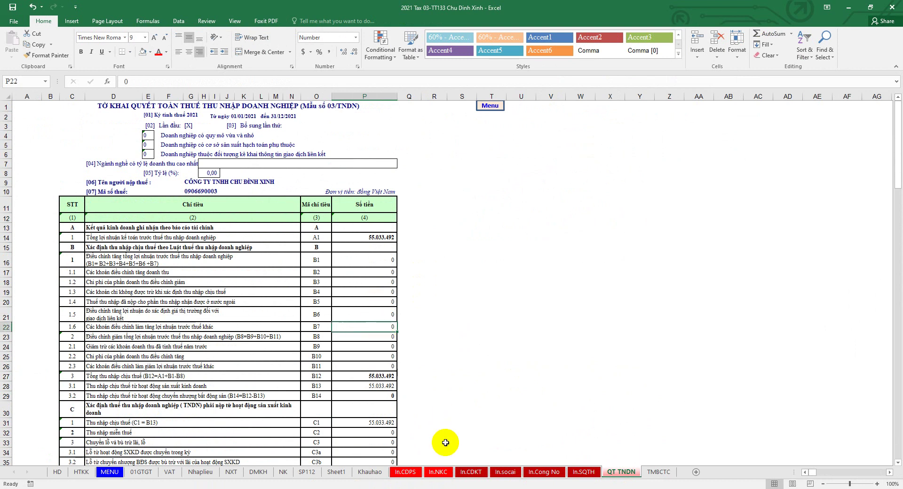
pyautogui.write('=')
pyautogui.click(405, 472)
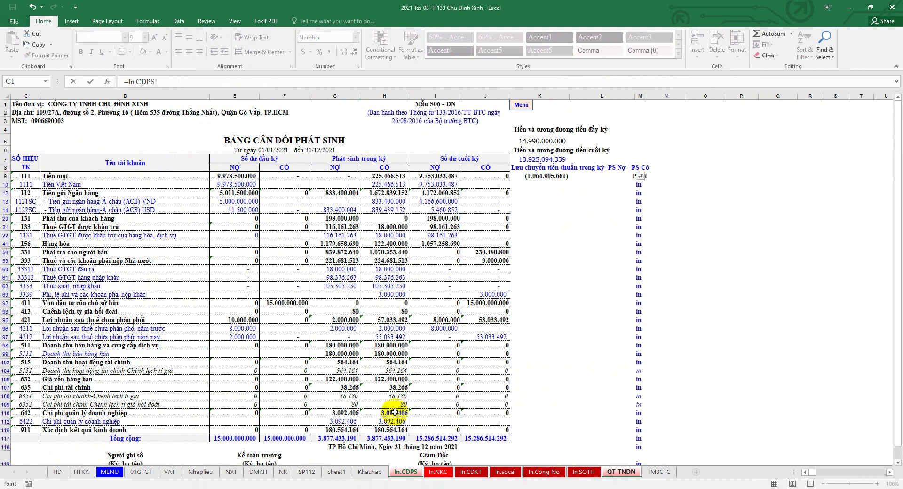
pyautogui.press('Return')
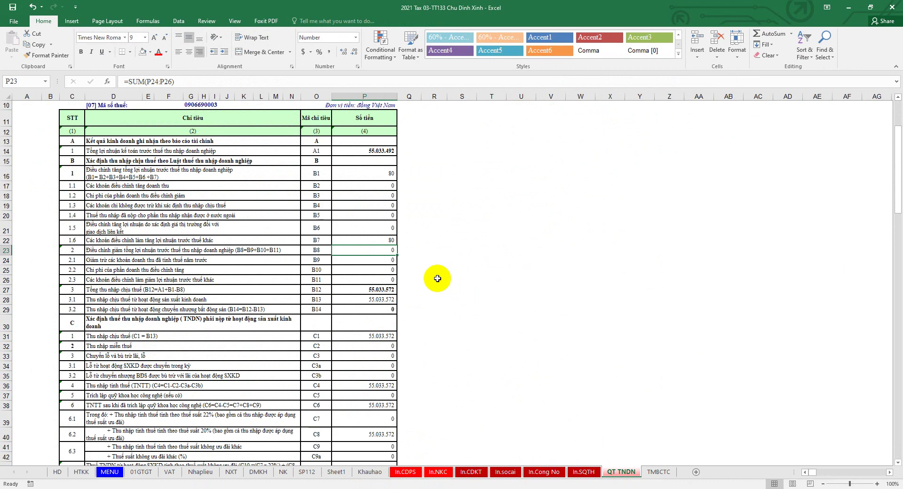
# Step: Clear the B7 amount to see its effect on taxable income, and undo the clearing
pyautogui.click(387, 239)
pyautogui.press('Delete')
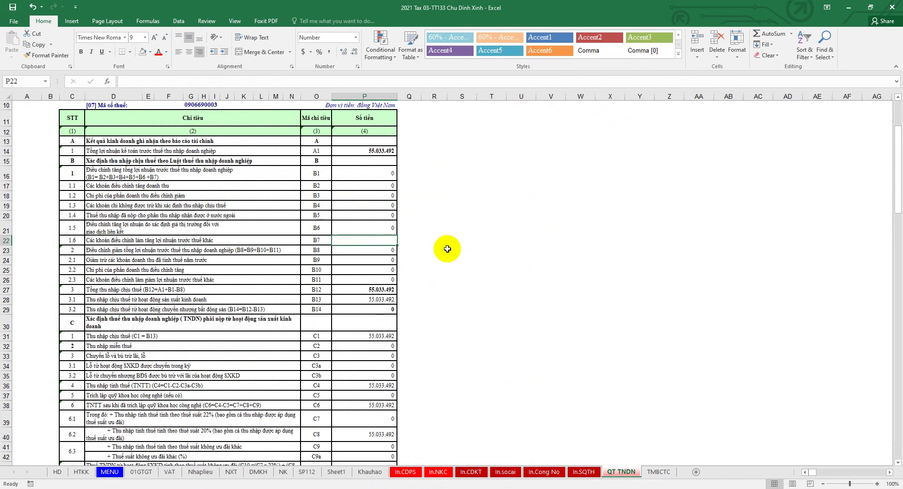
pyautogui.click(32, 7)
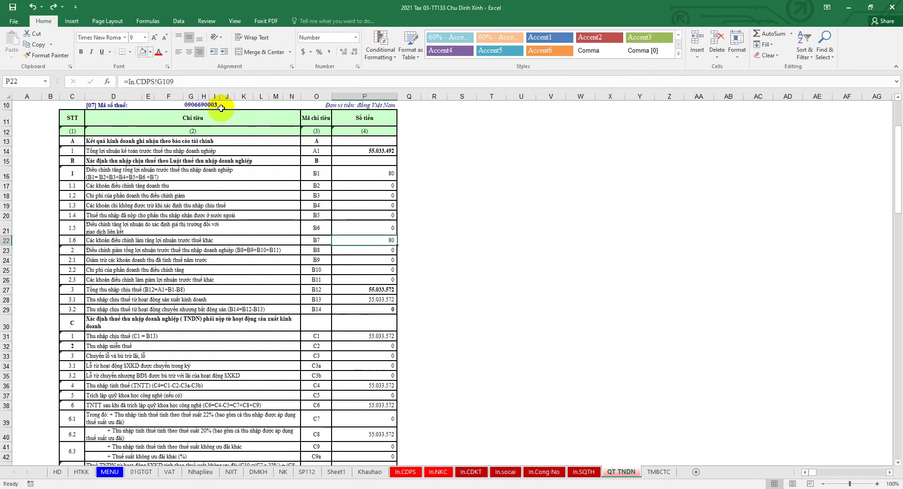
pyautogui.click(521, 215)
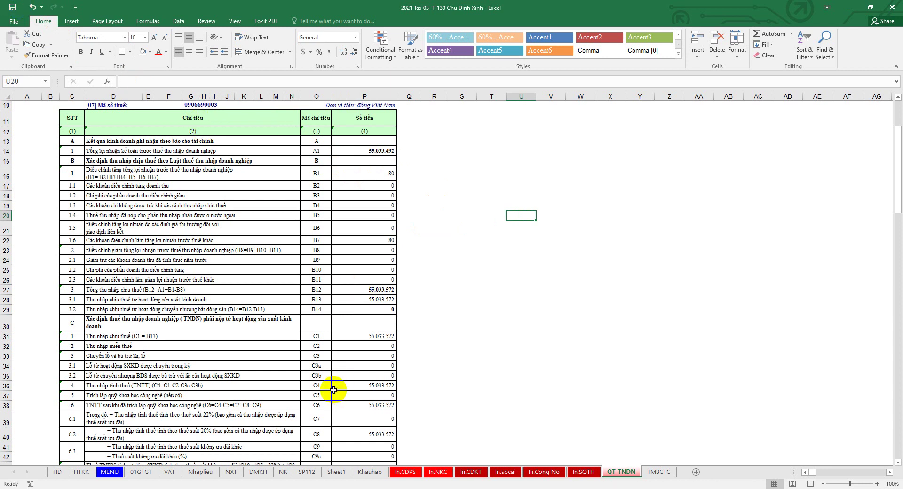
# Step: Compare the row 49 remaining balance value in Nhaplieu with the 1122SC closing balance in In.CDPS and the USD balances in NXT
pyautogui.click(200, 473)
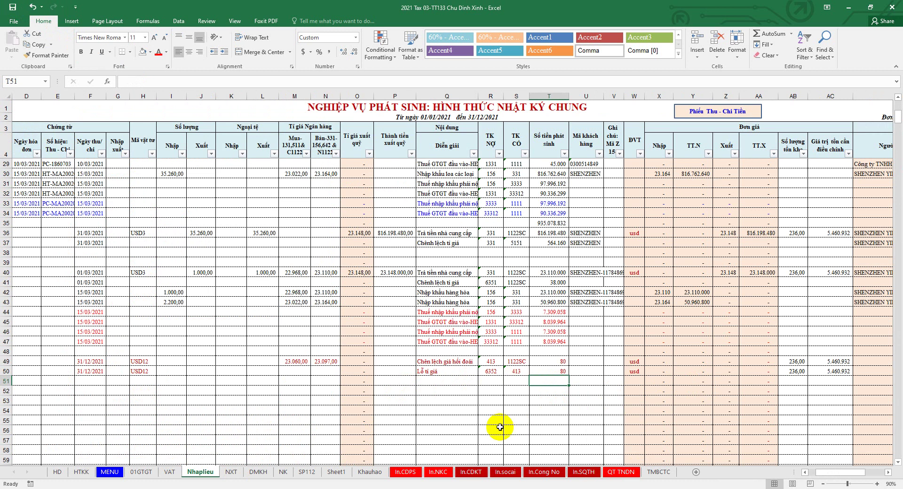
pyautogui.click(832, 361)
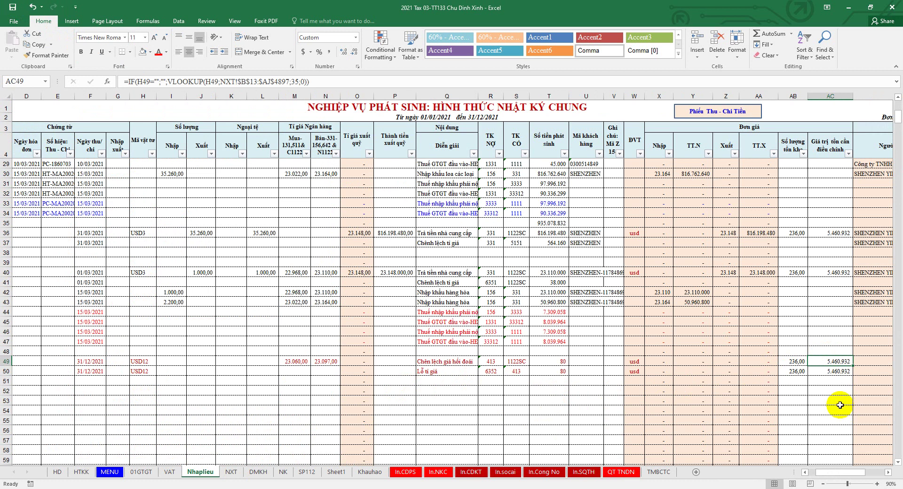
pyautogui.click(406, 472)
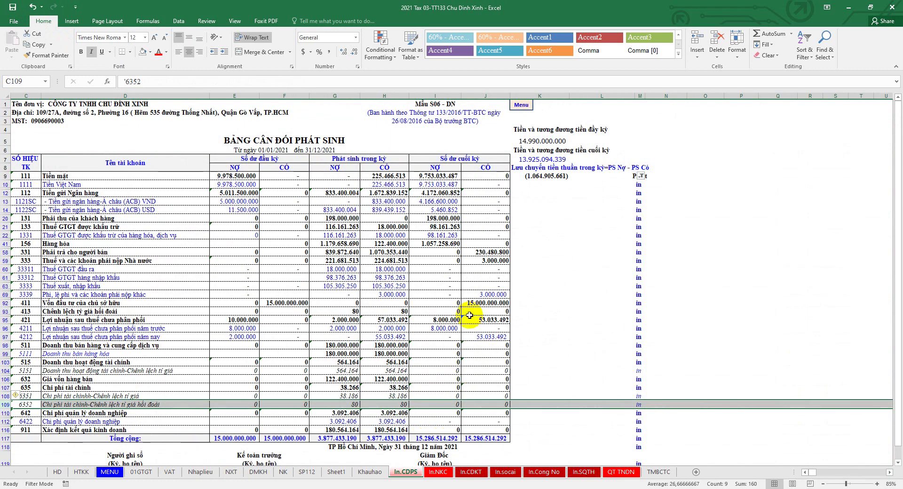
pyautogui.click(456, 210)
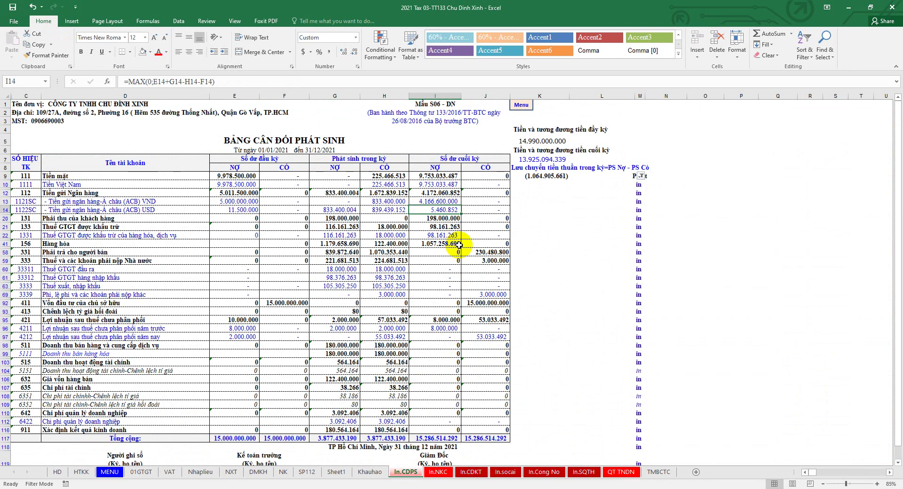
pyautogui.click(306, 472)
pyautogui.click(231, 471)
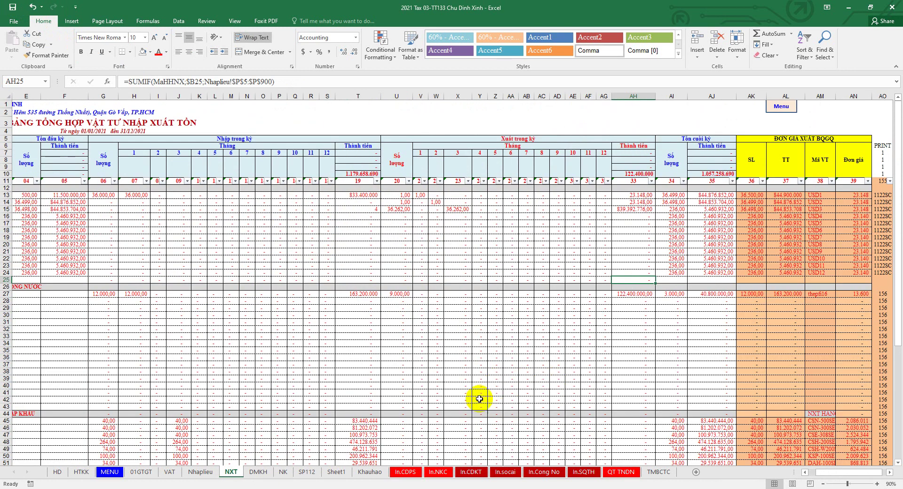
# Step: Link the row 49 outgoing value (Thành tiền xuất quỹ) in Nhaplieu to its transaction amount, and check the USD12 closing balance in NXT
pyautogui.click(200, 472)
pyautogui.click(400, 361)
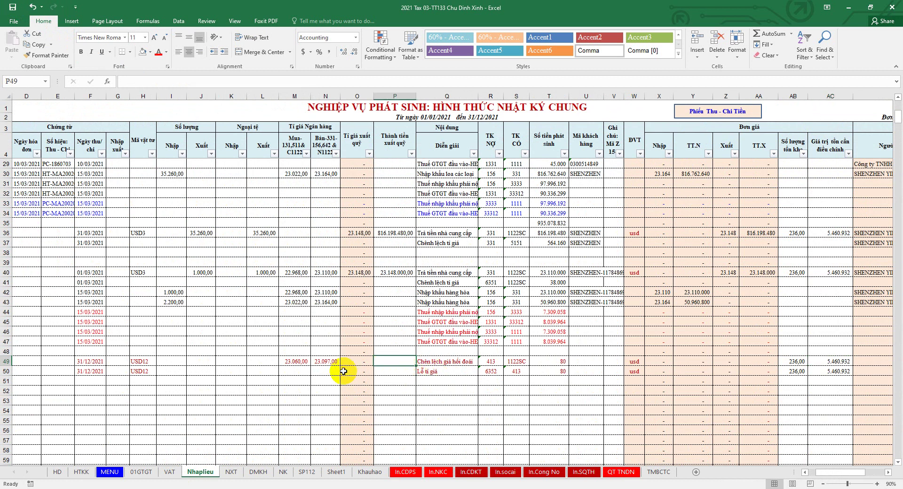
pyautogui.write('=')
pyautogui.click(546, 360)
pyautogui.press('Return')
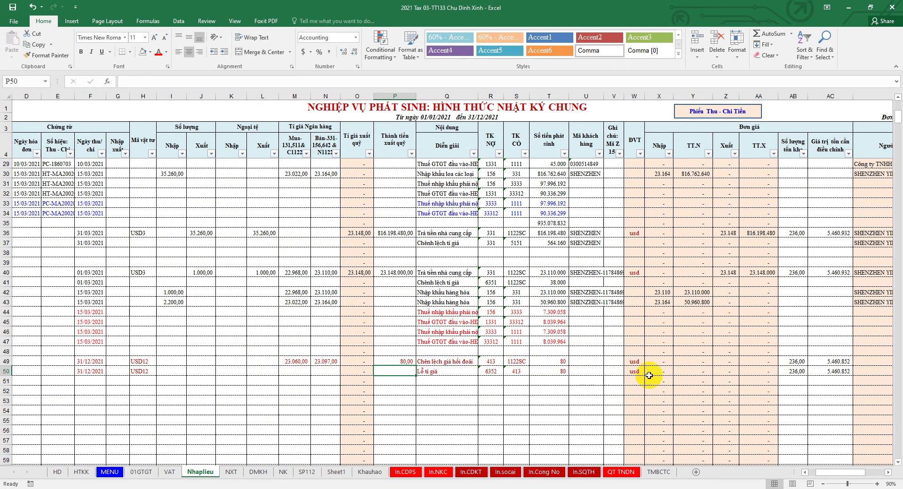
pyautogui.click(837, 361)
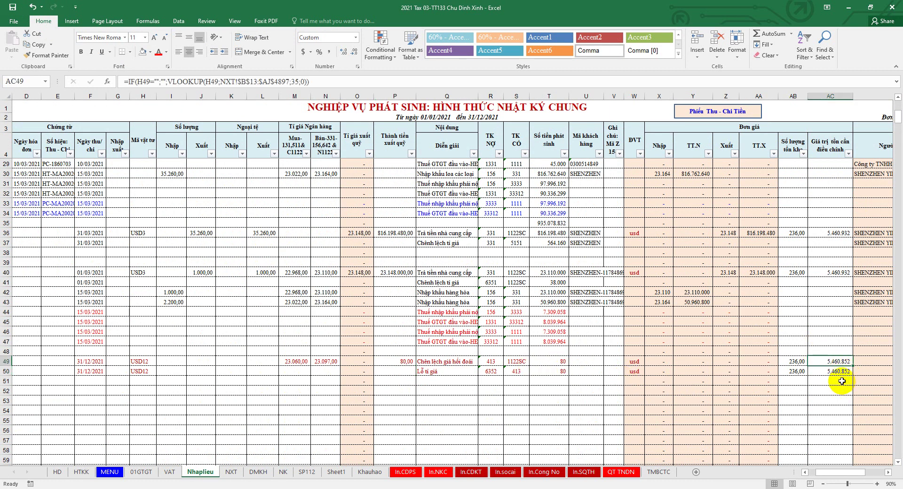
pyautogui.click(231, 471)
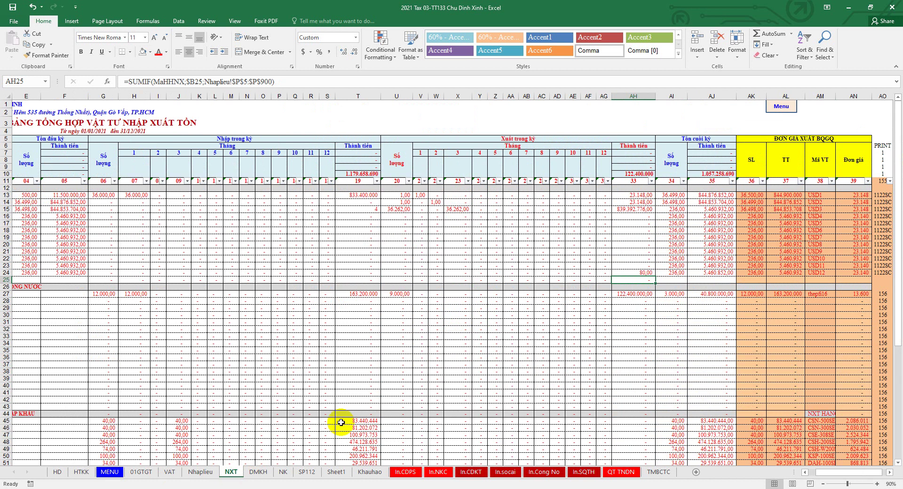
# Step: Compare the USD12 closing balance in NXT with the 1122SC closing debit balance in In.CDPS and the row 49 remaining value in Nhaplieu
pyautogui.click(724, 272)
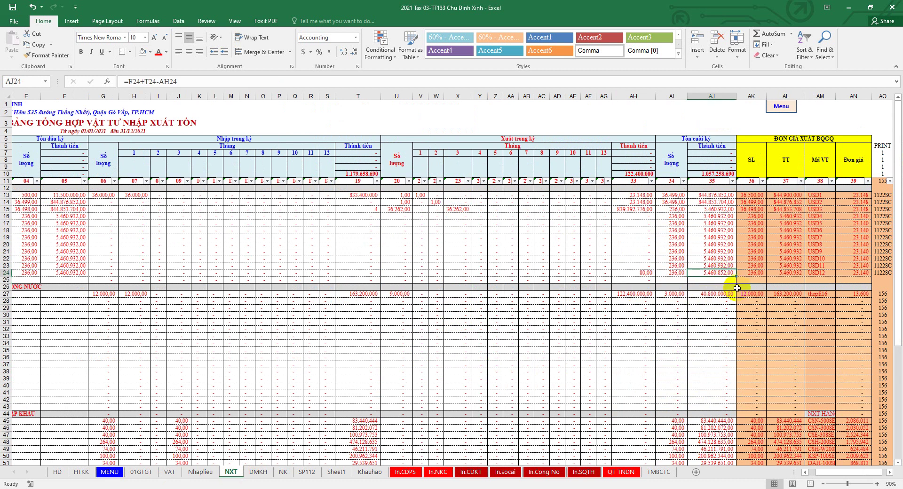
pyautogui.click(402, 472)
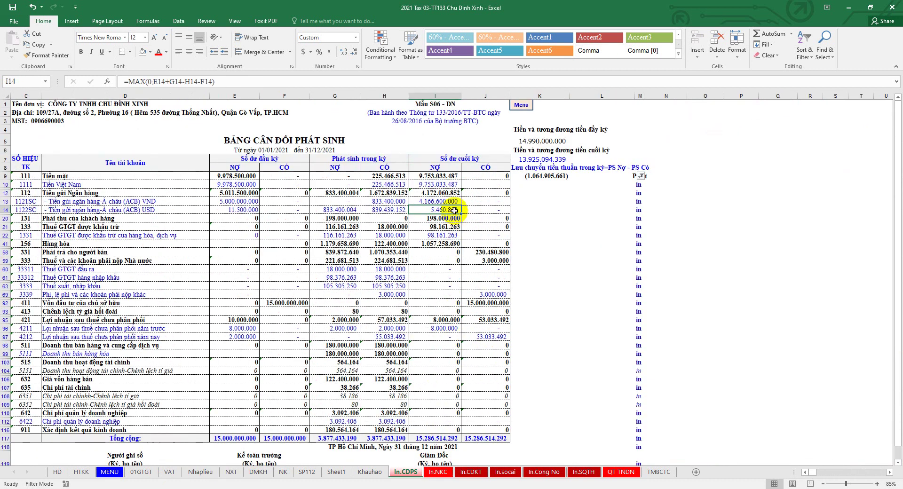
pyautogui.click(231, 471)
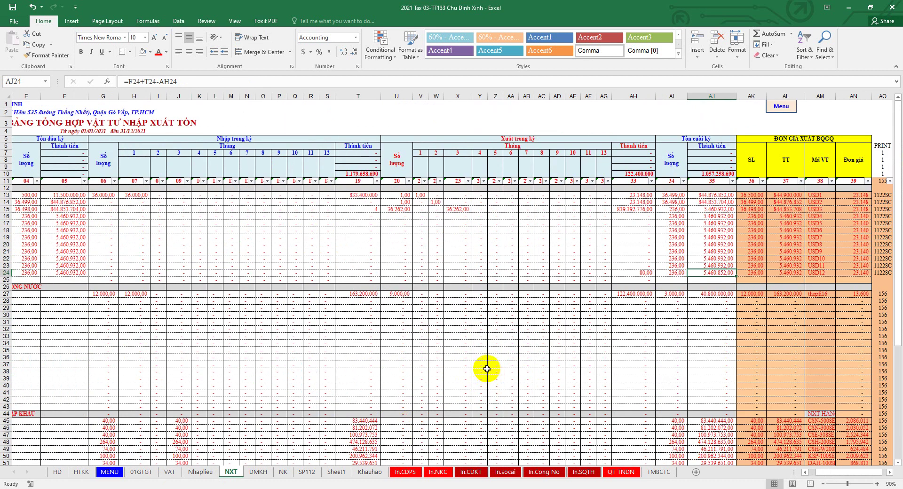
pyautogui.click(629, 273)
pyautogui.click(715, 273)
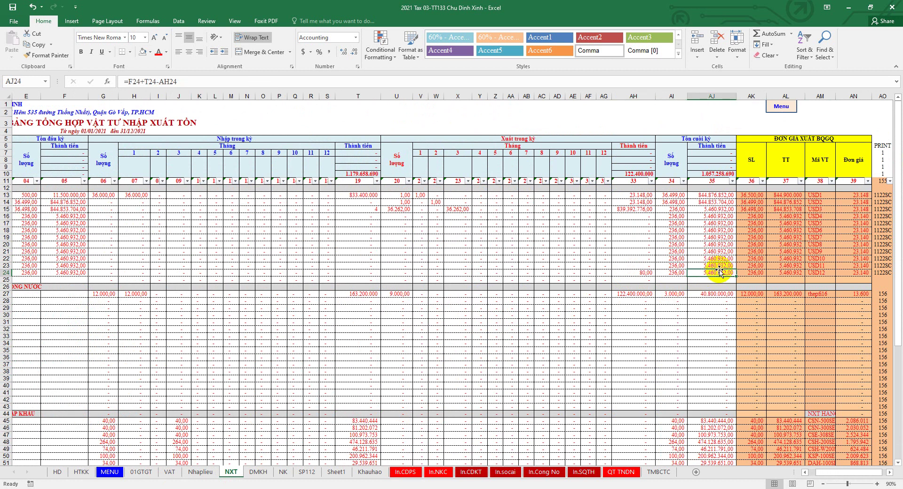
pyautogui.click(404, 471)
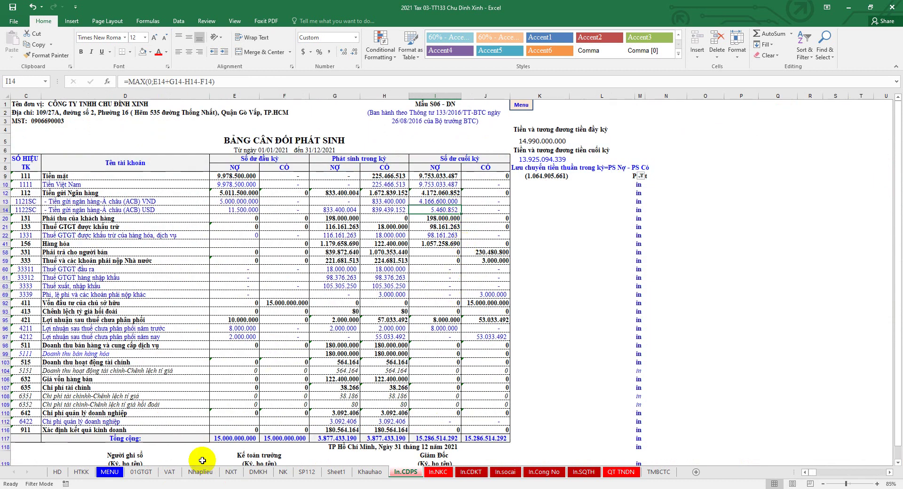
pyautogui.click(230, 471)
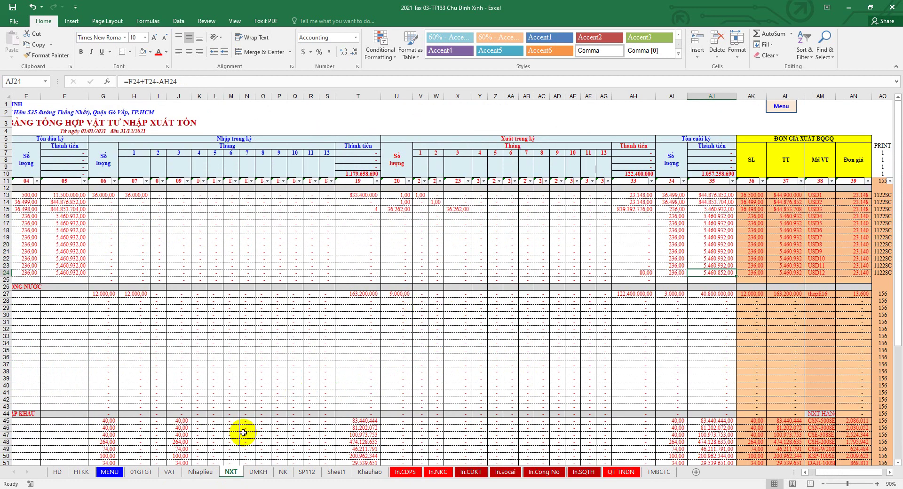
pyautogui.click(196, 472)
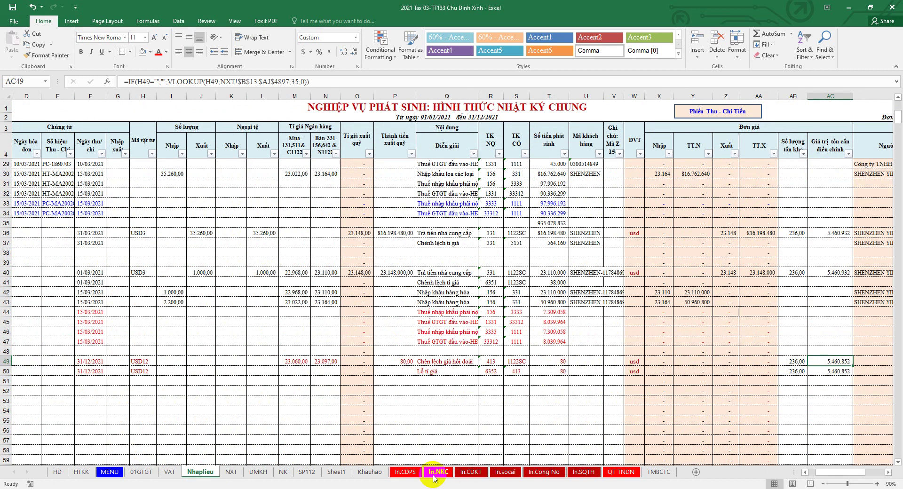
pyautogui.click(404, 471)
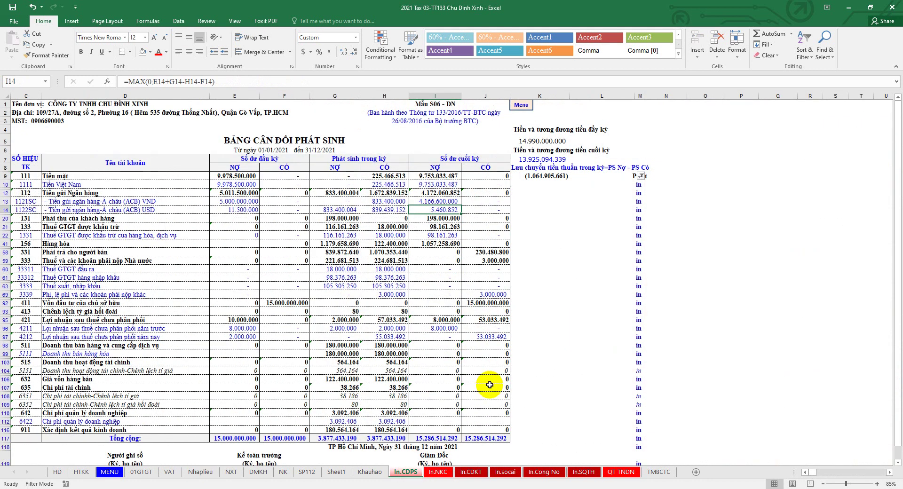
# Step: Reapply the Print column filter for "in" on In.CDPS, save the workbook, and view the QT TNDN sheet
pyautogui.click(12, 7)
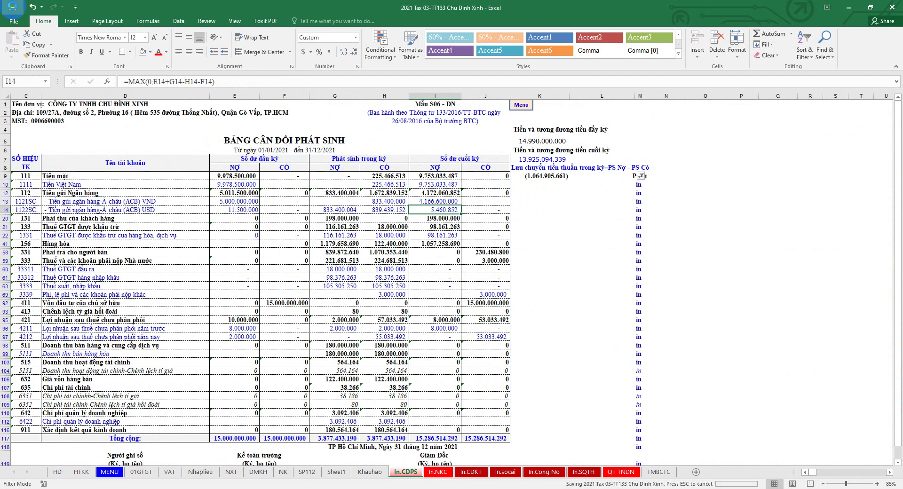
pyautogui.click(641, 175)
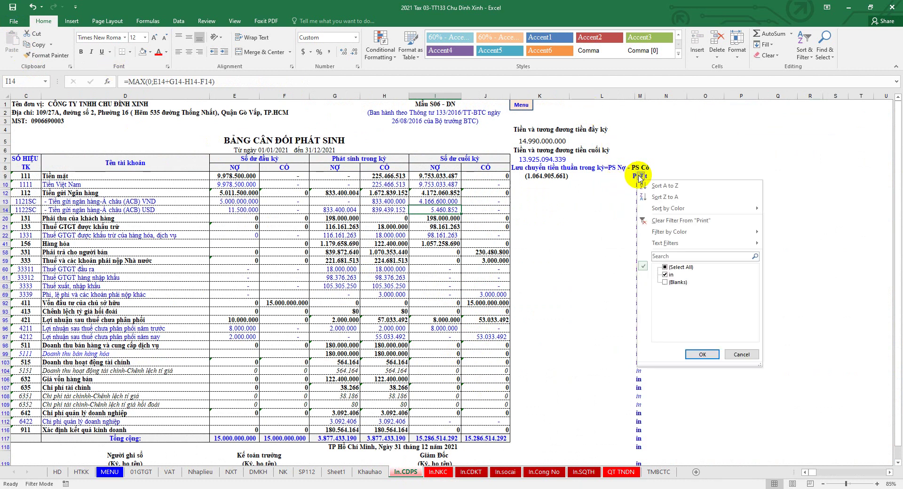
pyautogui.click(701, 356)
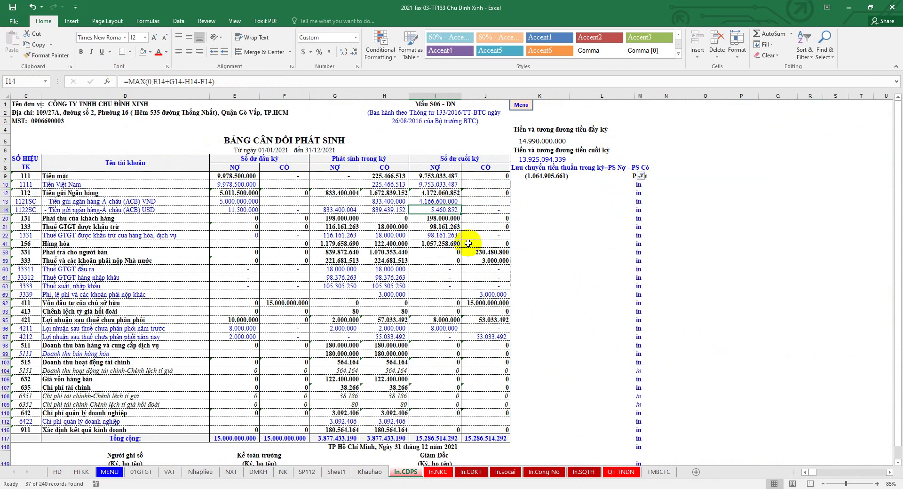
pyautogui.click(12, 6)
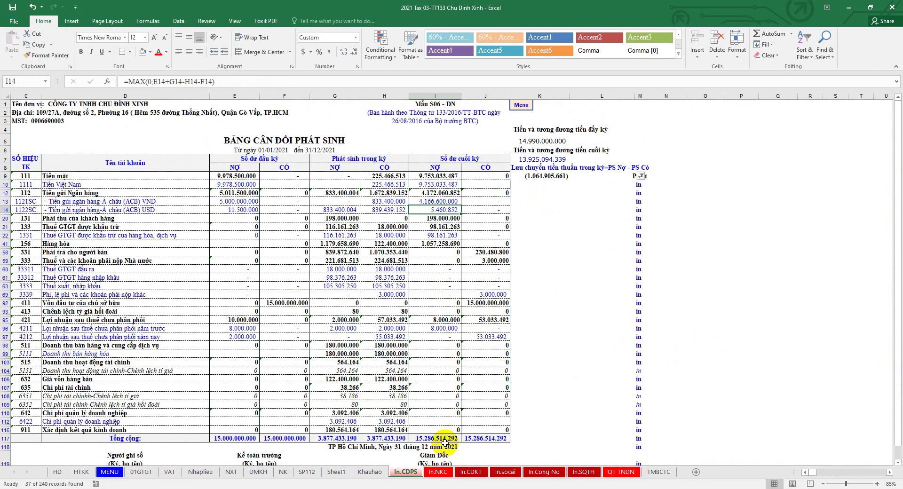
pyautogui.click(620, 471)
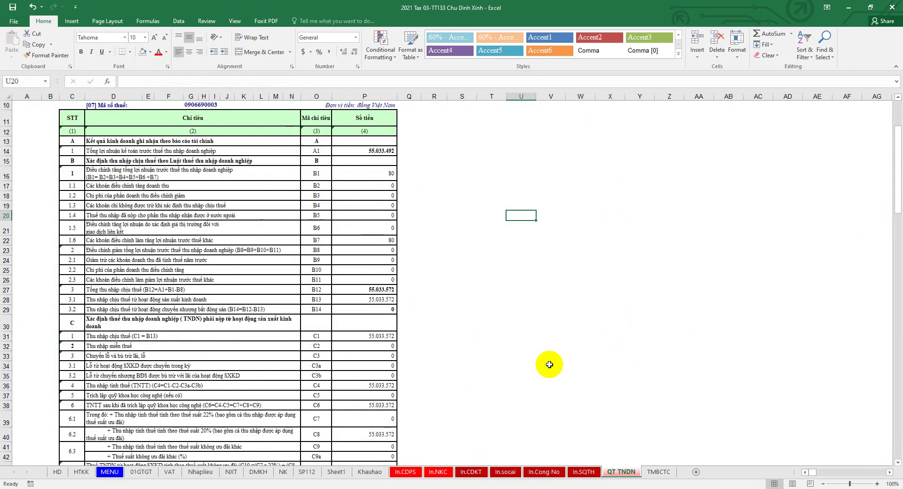
# Step: Copy the two 31/12/2021 dates from rows 49 and 50 of Nhaplieu into F52:F53
pyautogui.click(201, 472)
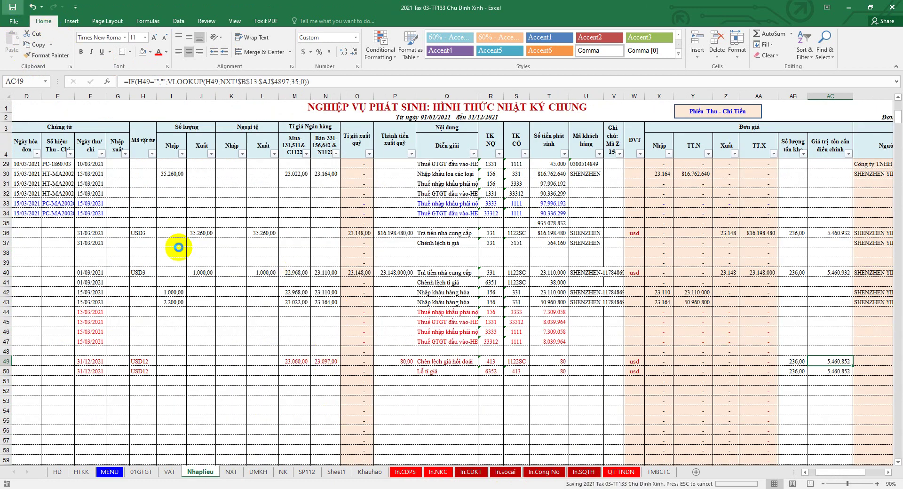
pyautogui.scroll(-2, 218, 315)
pyautogui.moveTo(94, 303); pyautogui.dragTo(98, 310)
pyautogui.hotkey('ctrl', 'c')
pyautogui.click(91, 332)
pyautogui.hotkey('ctrl', 'v')
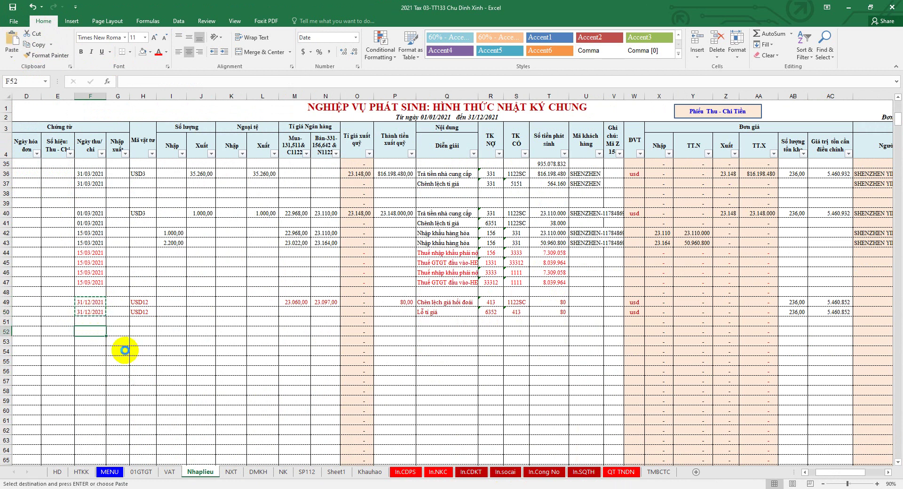
# Step: Examine the closing payable and the exchange rate formula in E56 for the second SHENZHEN supplier row on the DMKH sheet
pyautogui.click(259, 471)
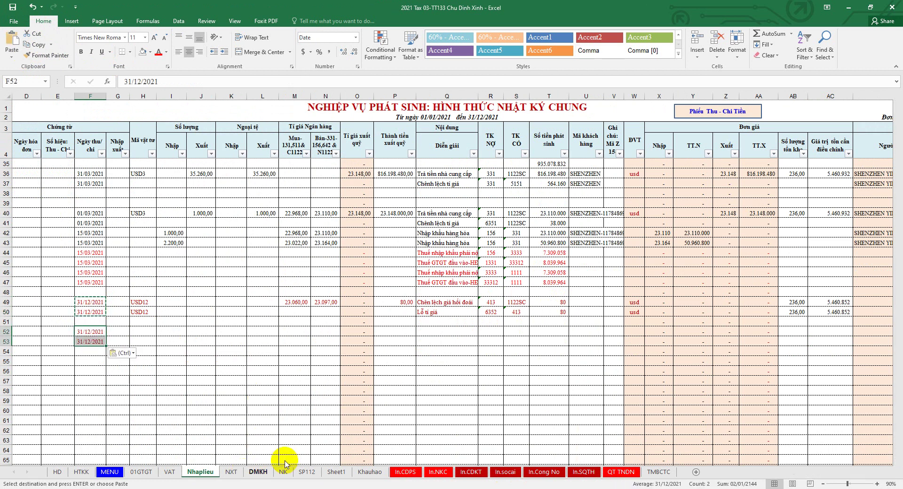
pyautogui.click(692, 270)
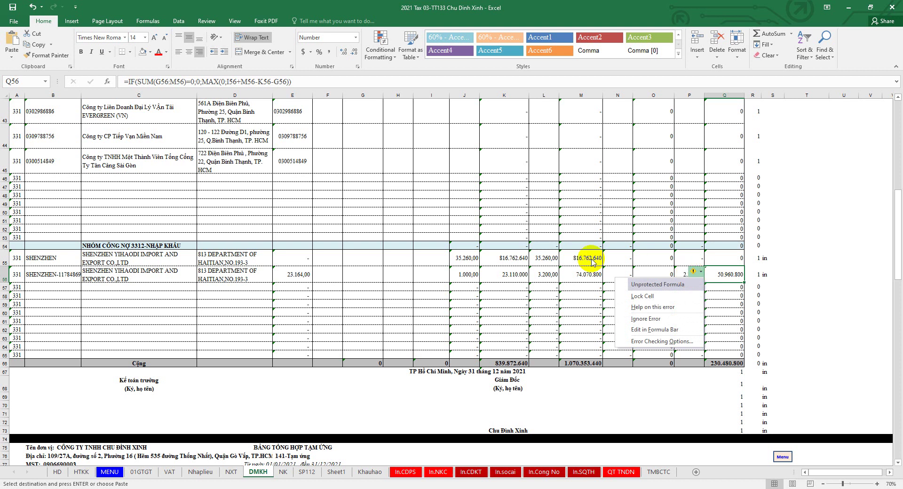
pyautogui.click(640, 245)
pyautogui.press('Escape')
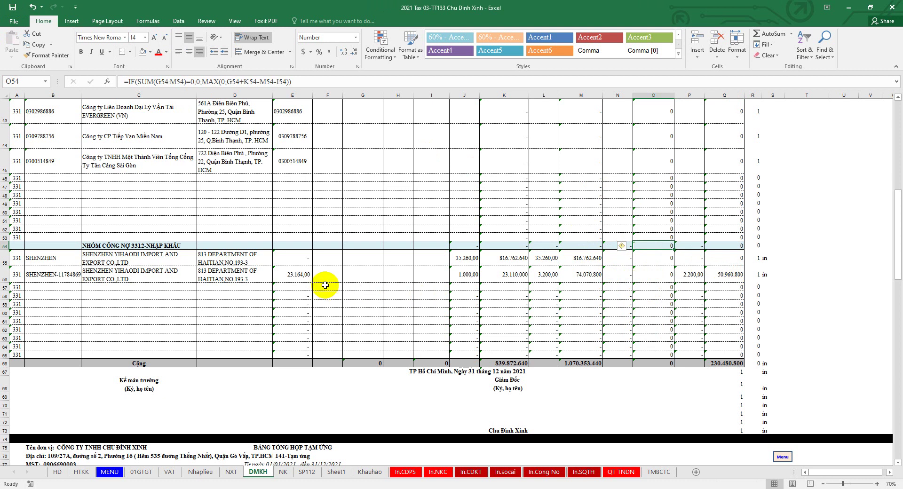
pyautogui.click(309, 274)
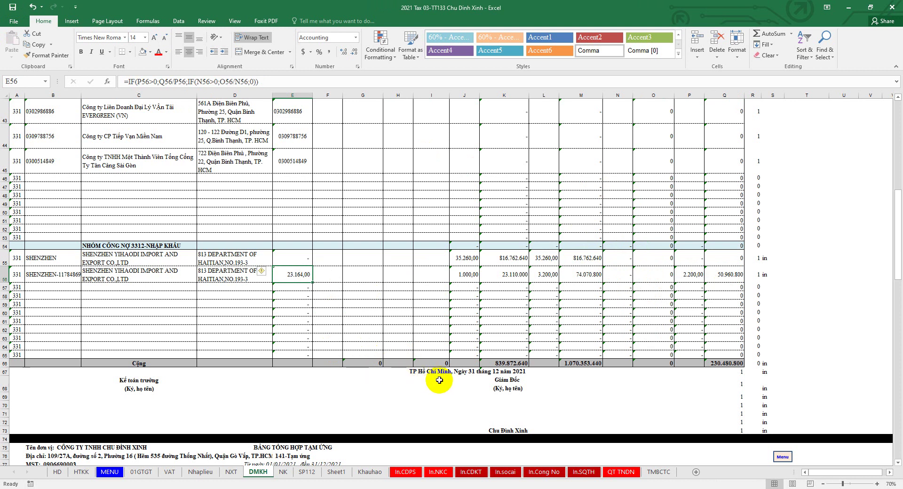
# Step: Calculate the row 56 payable's average rate in T56 with =Q56/P56, clear the test formula, and check the rate formula in E56
pyautogui.click(781, 277)
pyautogui.click(801, 277)
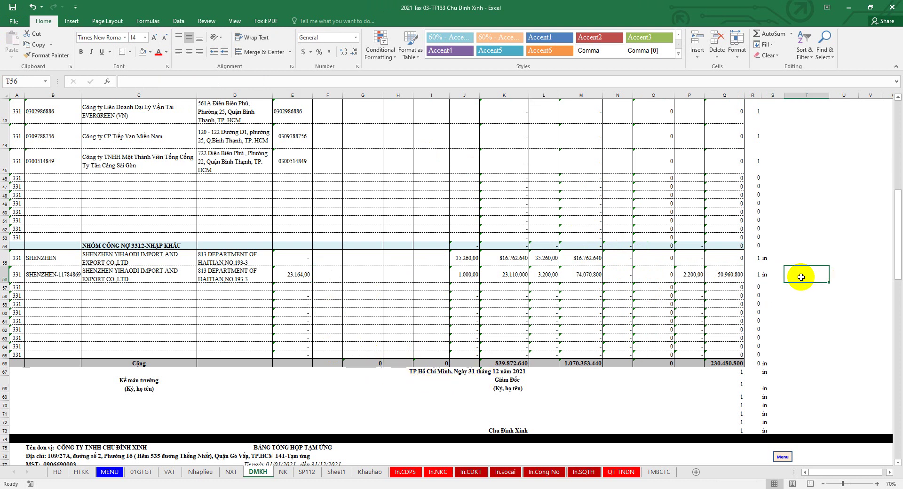
pyautogui.write('=')
pyautogui.click(735, 274)
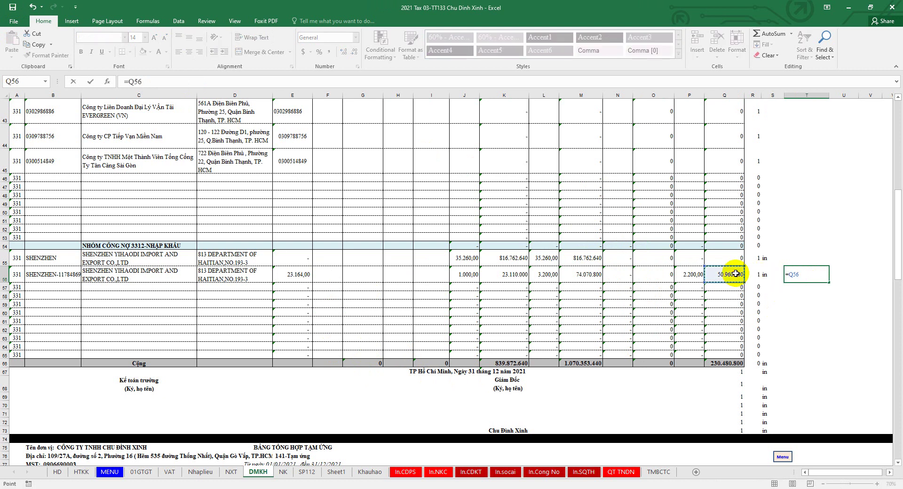
pyautogui.write('/')
pyautogui.click(696, 274)
pyautogui.press('Return')
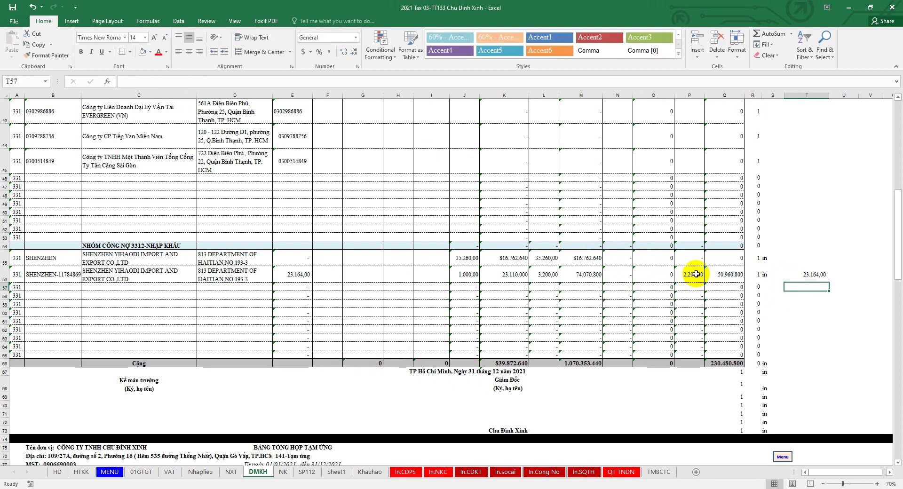
pyautogui.click(814, 274)
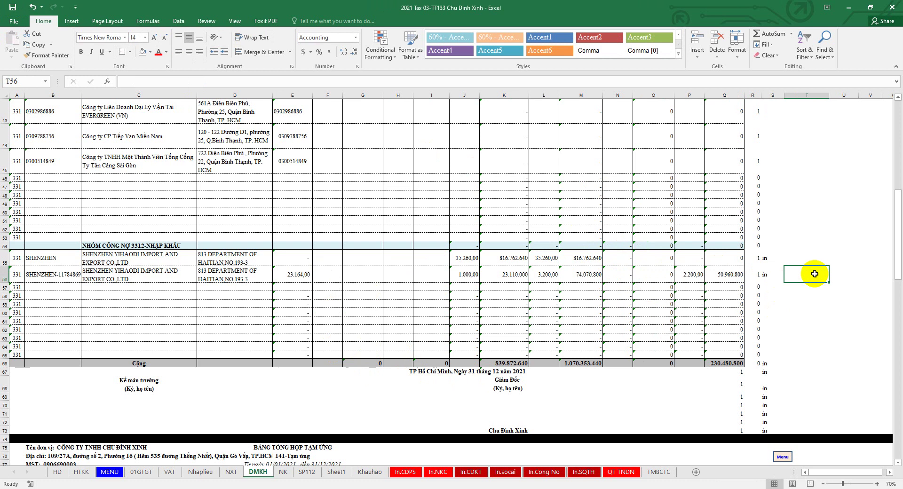
pyautogui.click(299, 275)
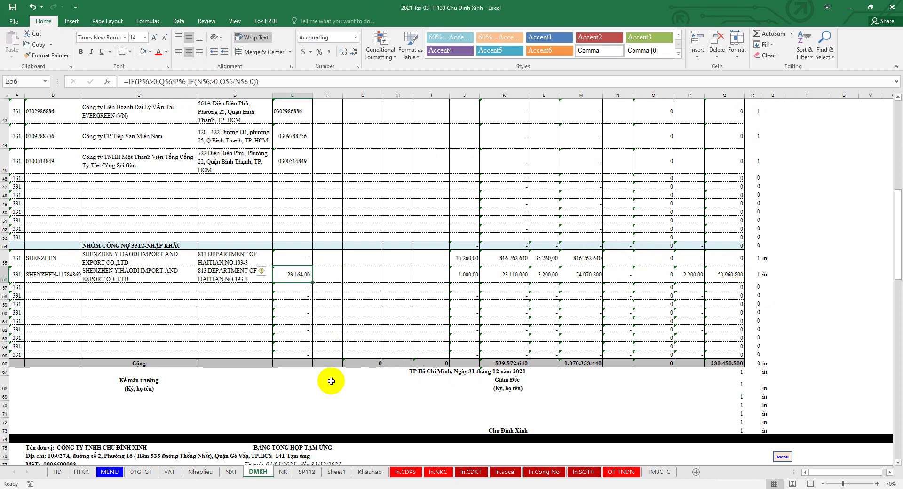
# Step: Check the USD transfer rates on the Sacombank page, and copy the row 49 bank rates 23.060 and 23.097 into M52:N52 of Nhaplieu
pyautogui.click(241, 486)
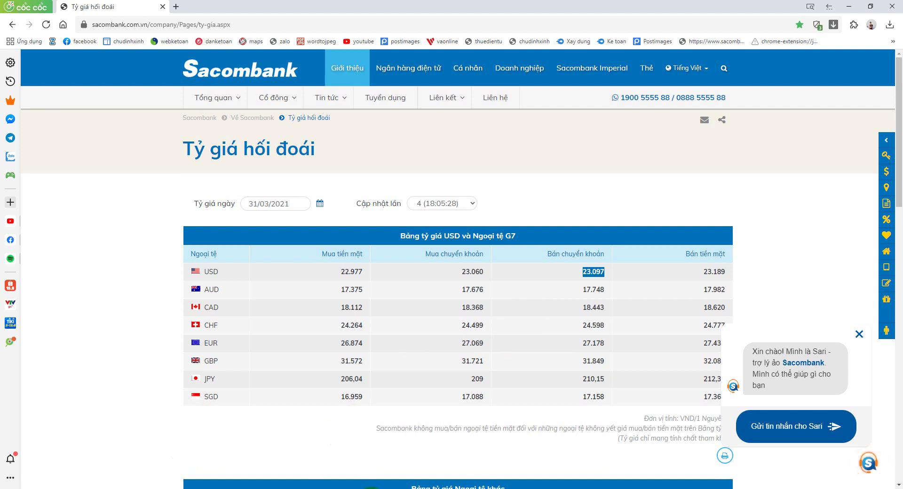
pyautogui.click(362, 487)
pyautogui.click(202, 472)
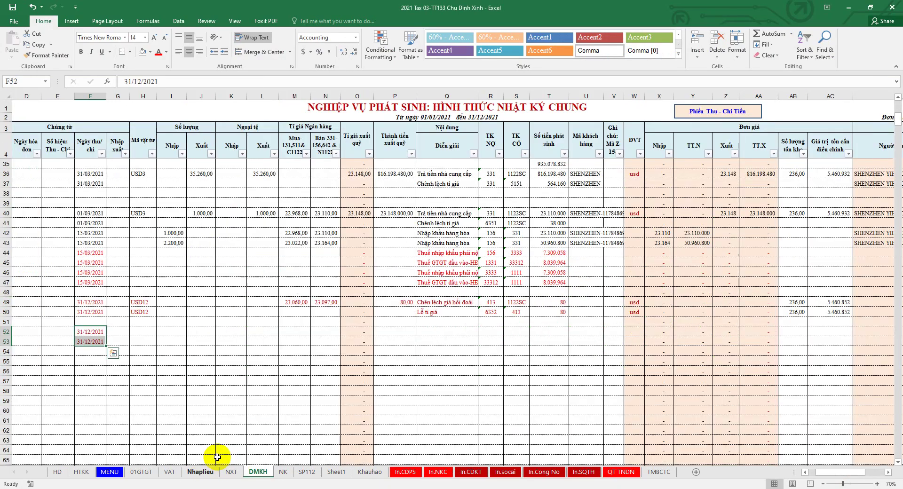
pyautogui.moveTo(326, 302); pyautogui.dragTo(306, 302)
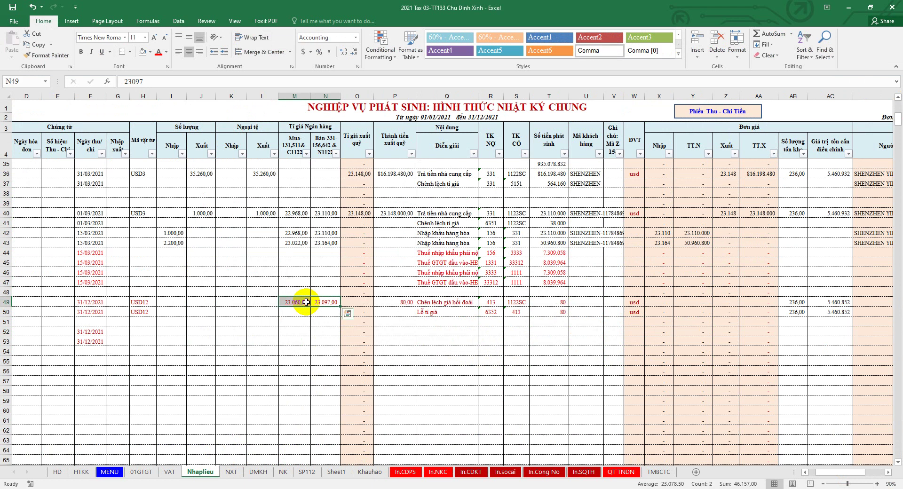
pyautogui.hotkey('ctrl', 'c')
pyautogui.click(295, 332)
pyautogui.hotkey('ctrl', 'v')
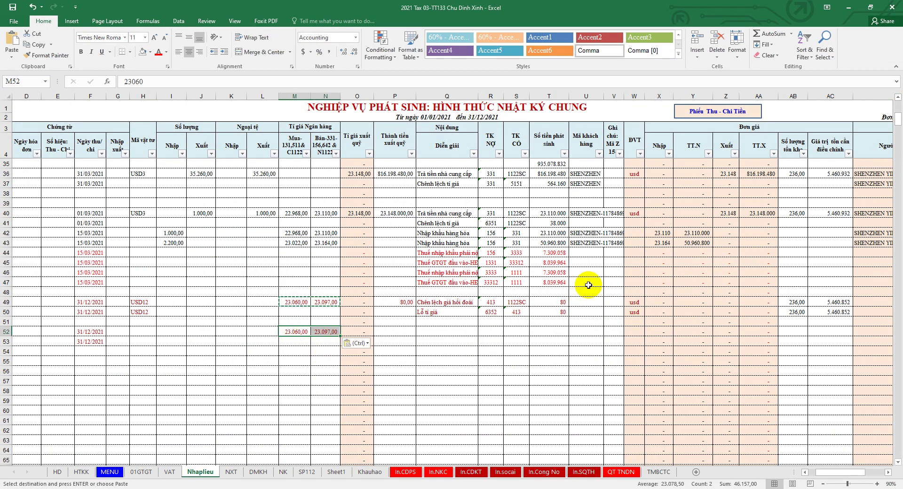
# Step: Copy the supplier code from DMKH cell B56 into row 52's Mã khách hàng cell in Nhaplieu, and check that row's bank selling rate
pyautogui.click(589, 231)
pyautogui.rightClick(588, 231)
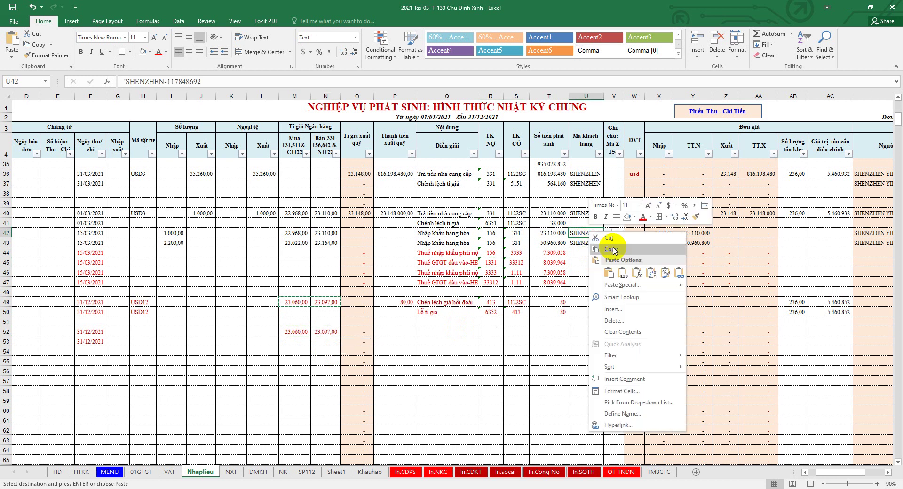
pyautogui.click(258, 472)
pyautogui.click(62, 274)
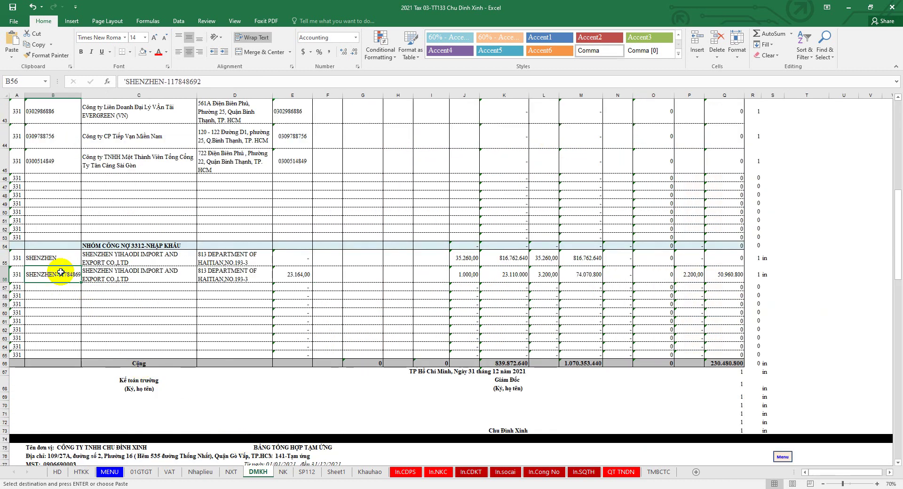
pyautogui.rightClick(65, 278)
pyautogui.click(89, 298)
pyautogui.click(200, 471)
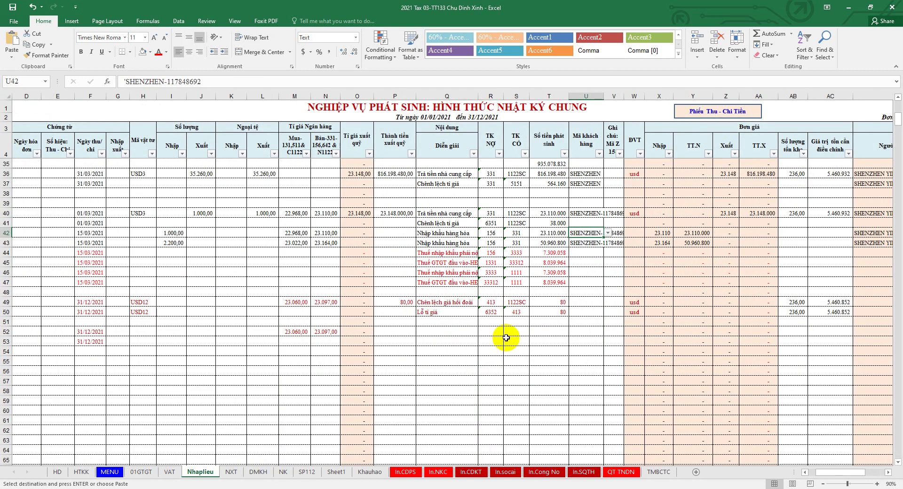
pyautogui.click(590, 334)
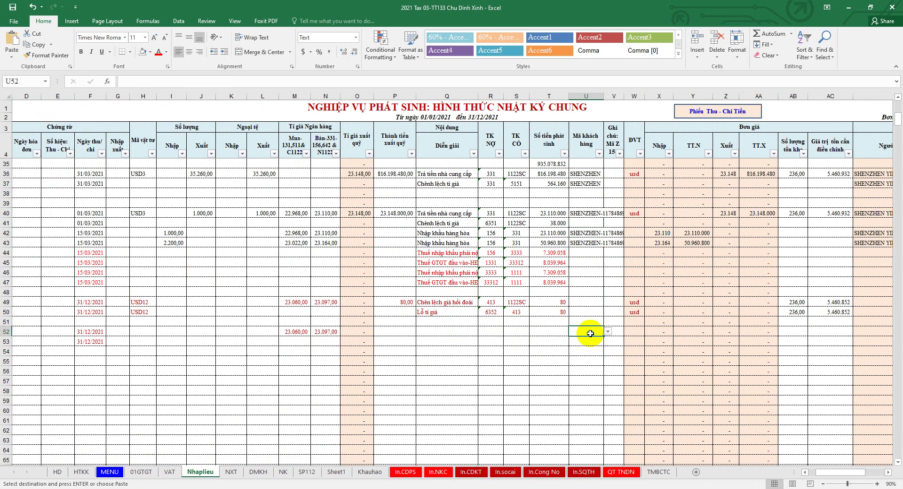
pyautogui.rightClick(590, 333)
pyautogui.click(630, 197)
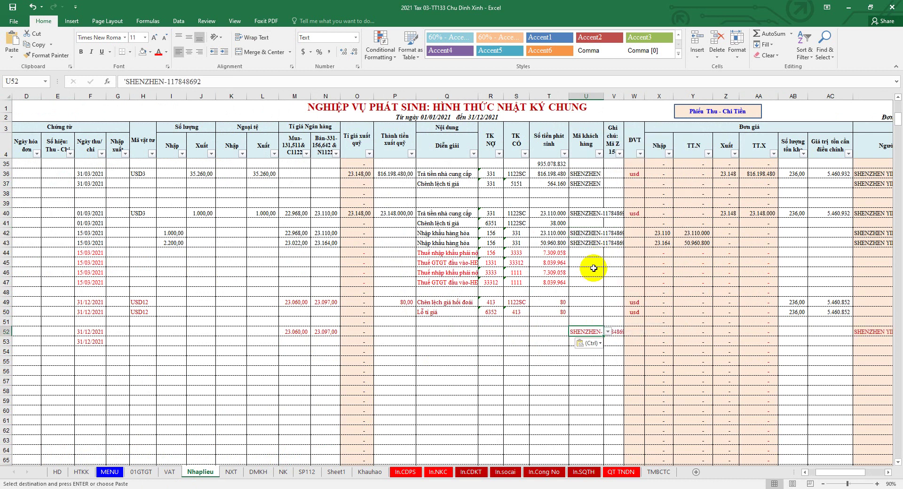
pyautogui.click(529, 331)
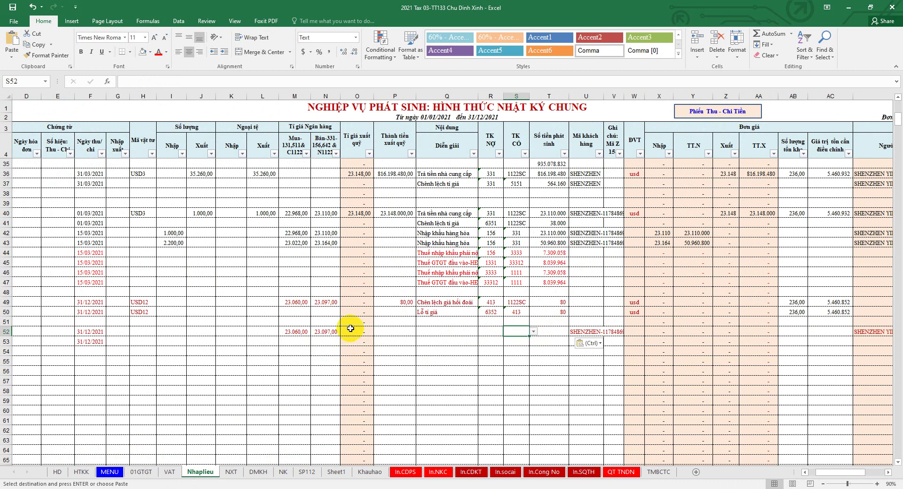
pyautogui.click(328, 332)
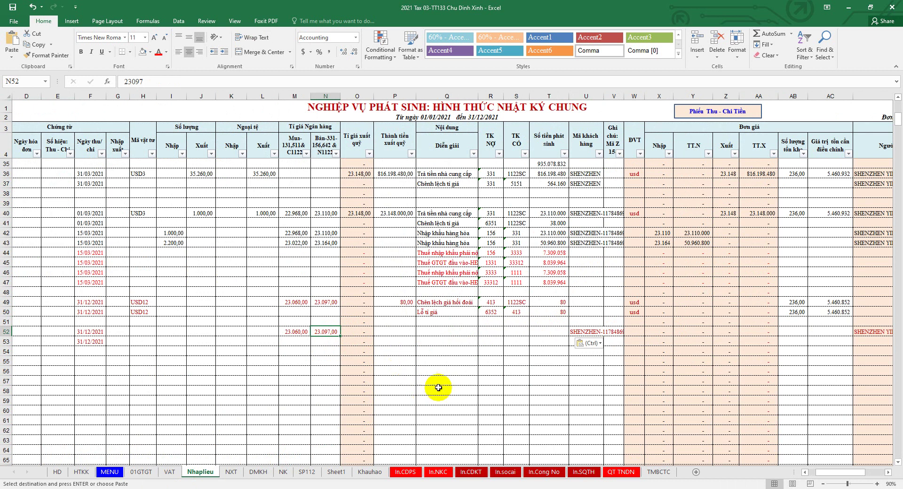
# Step: Compare the bank buying and selling rate columns for row 52 in Nhaplieu with the second SHENZHEN supplier's rate on DMKH
pyautogui.click(295, 104)
pyautogui.click(295, 96)
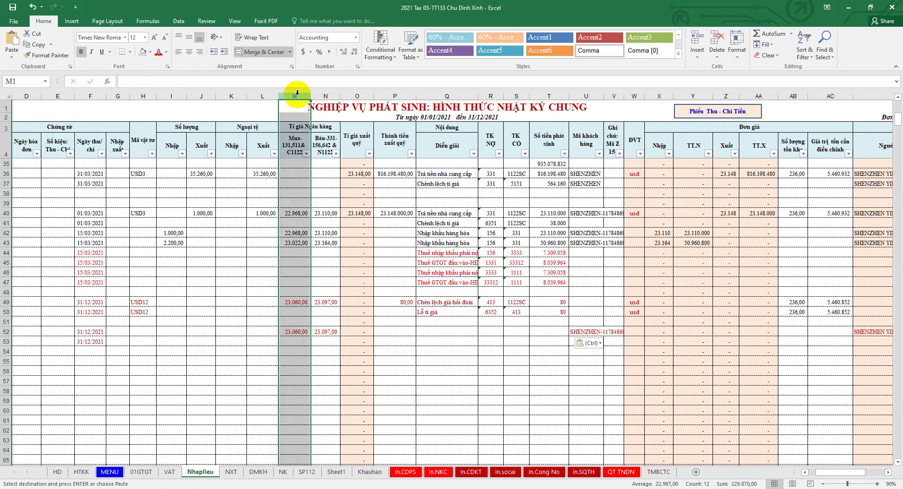
pyautogui.click(327, 96)
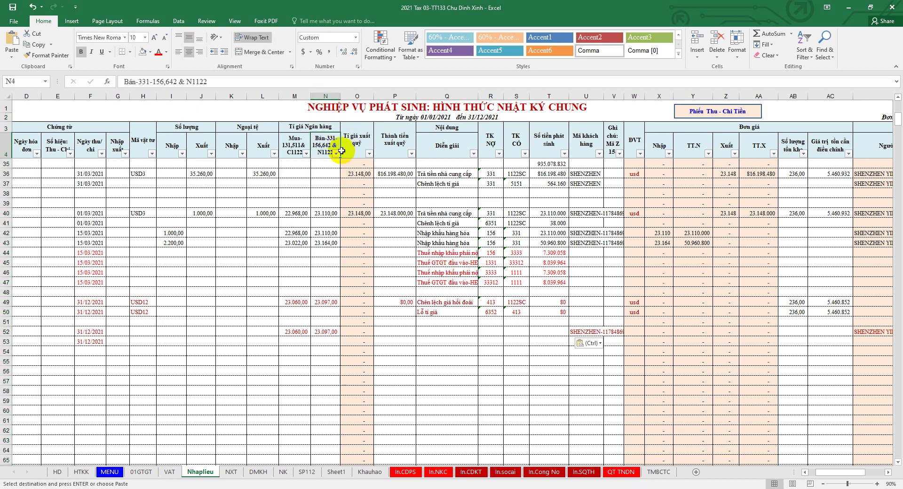
pyautogui.click(335, 145)
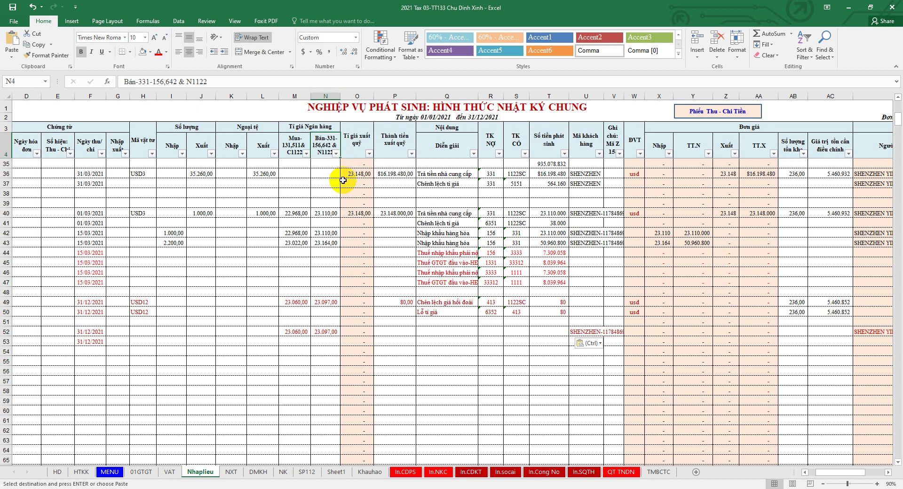
pyautogui.click(329, 332)
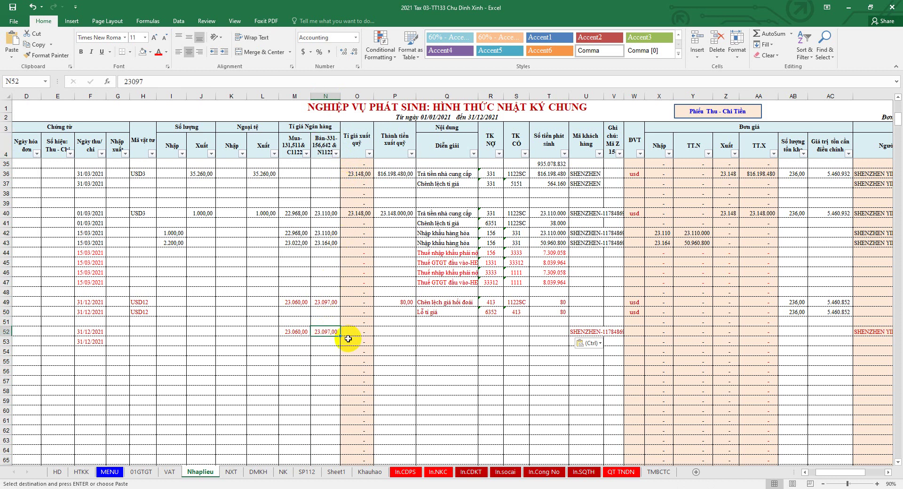
pyautogui.click(6, 332)
pyautogui.click(323, 332)
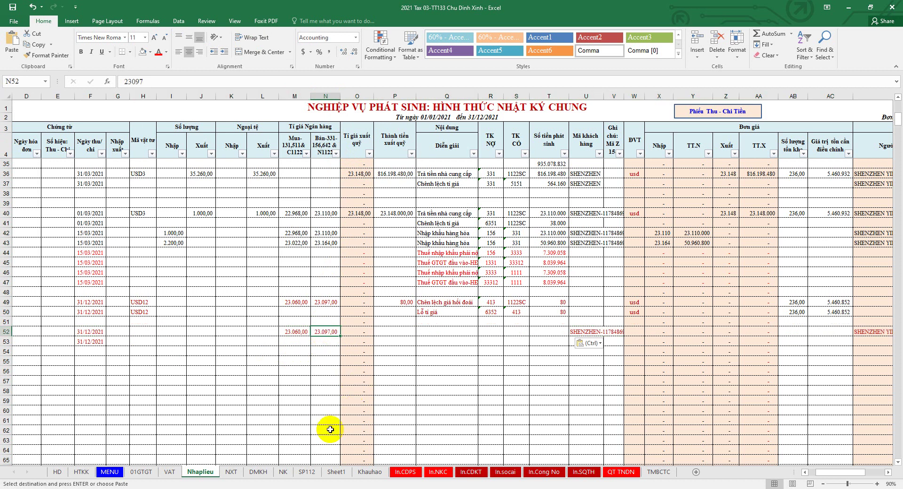
pyautogui.click(263, 475)
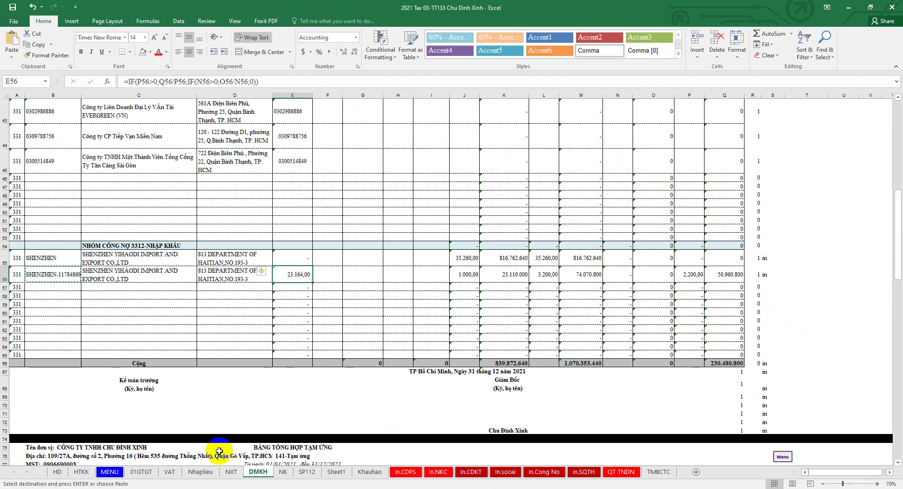
pyautogui.click(207, 472)
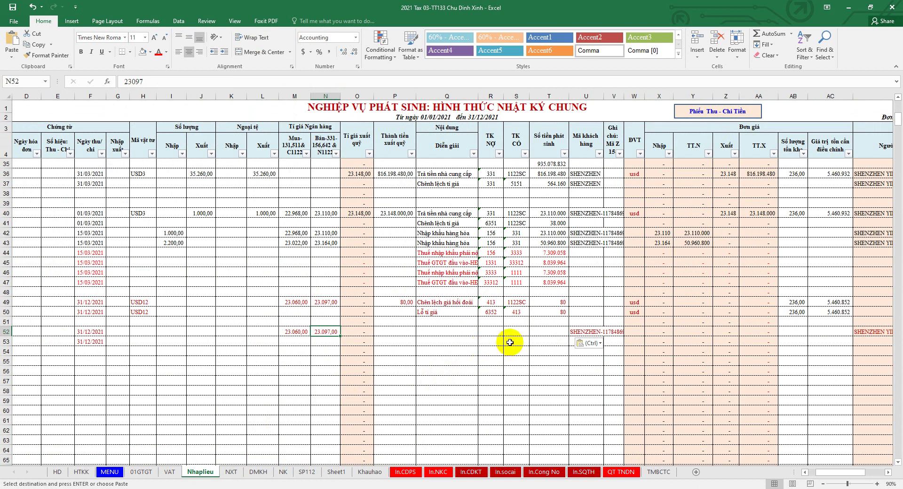
# Step: Calculate row 52's rate difference in T52 of Nhaplieu with =DMKH!E56-Nhaplieu!N52
pyautogui.click(541, 332)
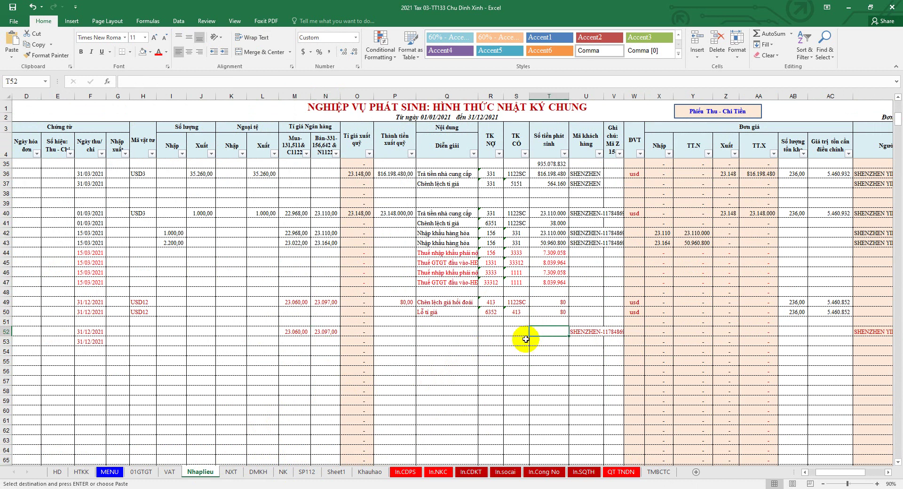
pyautogui.write('=')
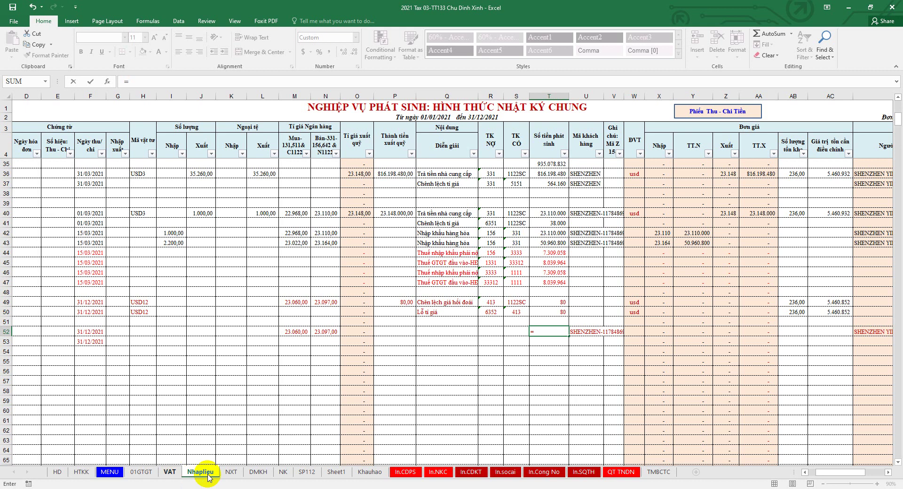
pyautogui.click(258, 472)
pyautogui.click(298, 274)
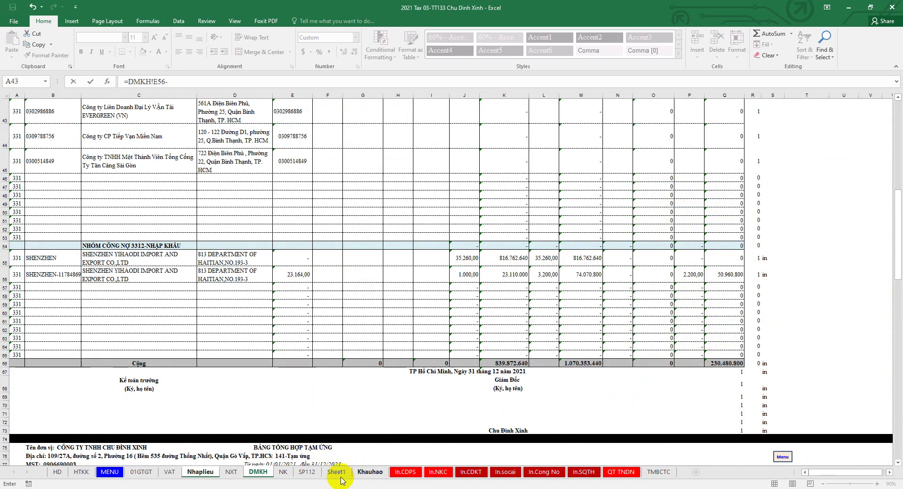
pyautogui.click(198, 476)
pyautogui.write('-')
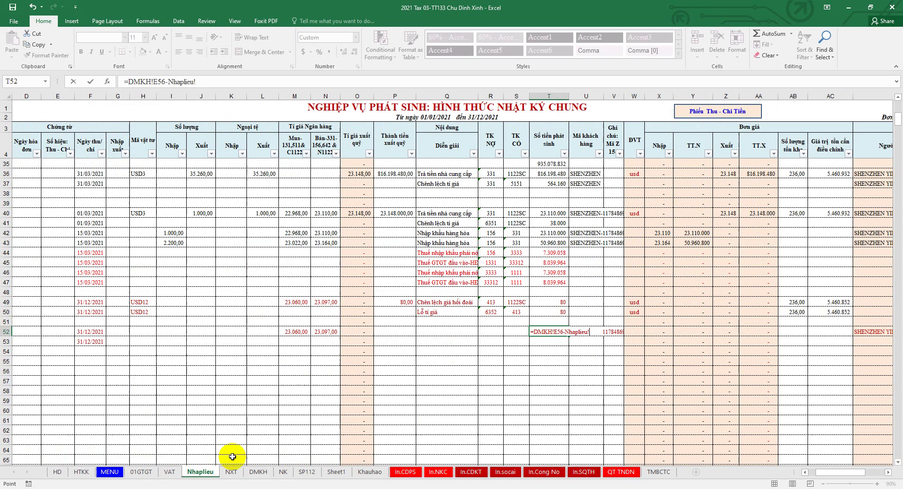
pyautogui.click(324, 332)
pyautogui.press('Return')
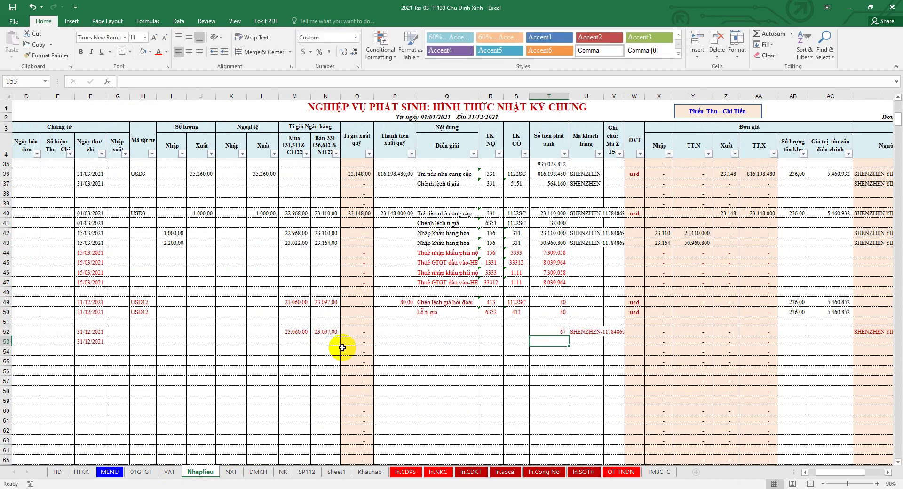
pyautogui.click(547, 330)
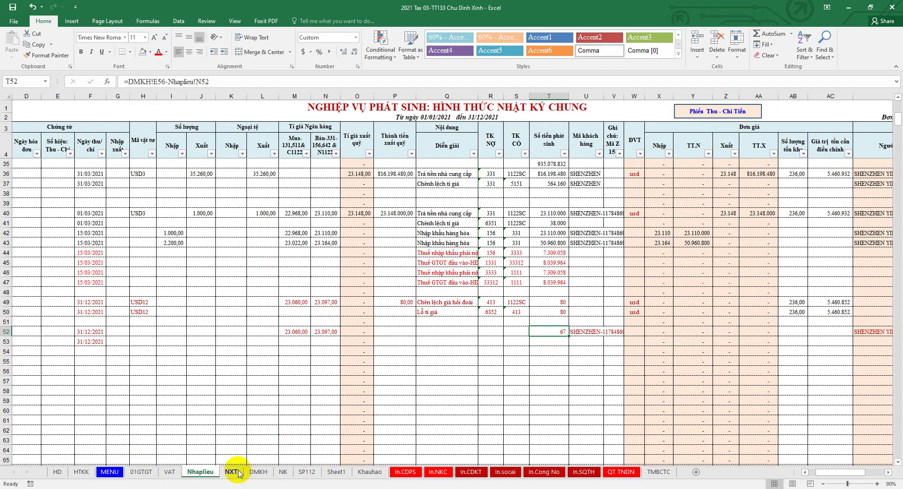
# Step: Extend the T52 formula to multiply the rate difference by the foreign currency payable: =(DMKH!E56-Nhaplieu!N52)*DMKH!P56
pyautogui.click(259, 471)
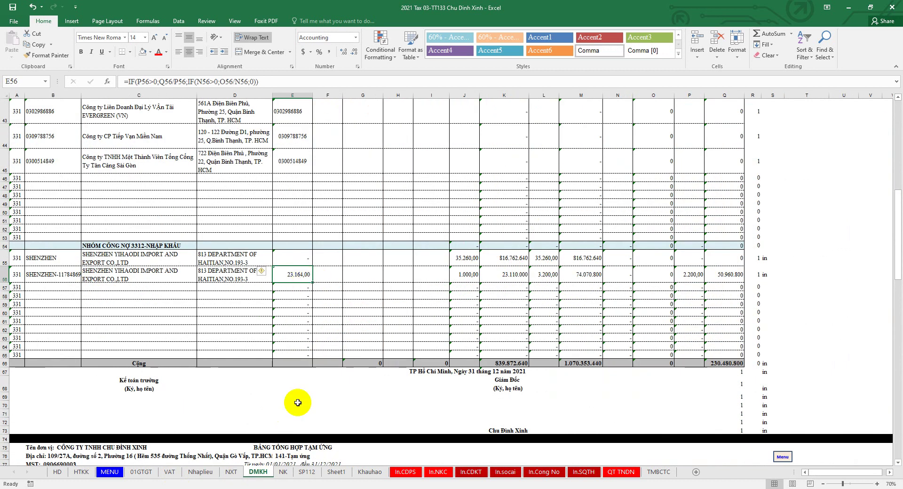
pyautogui.click(206, 472)
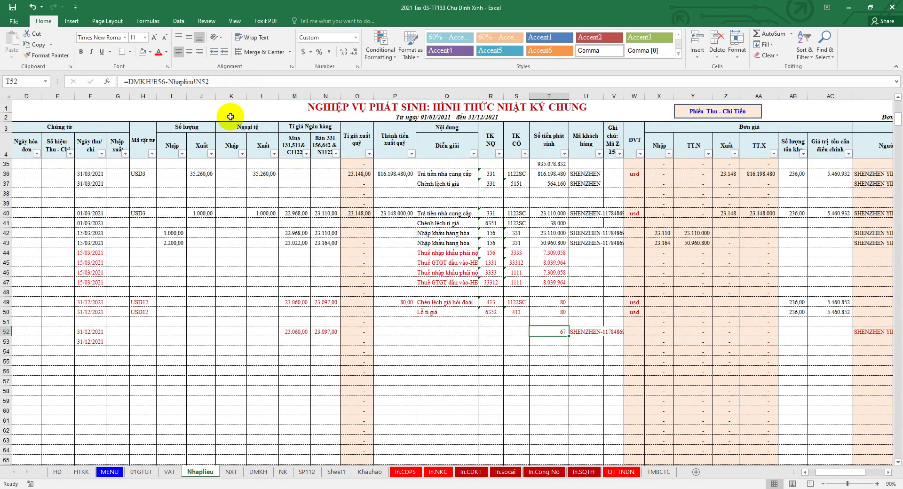
pyautogui.click(131, 82)
pyautogui.write('(')
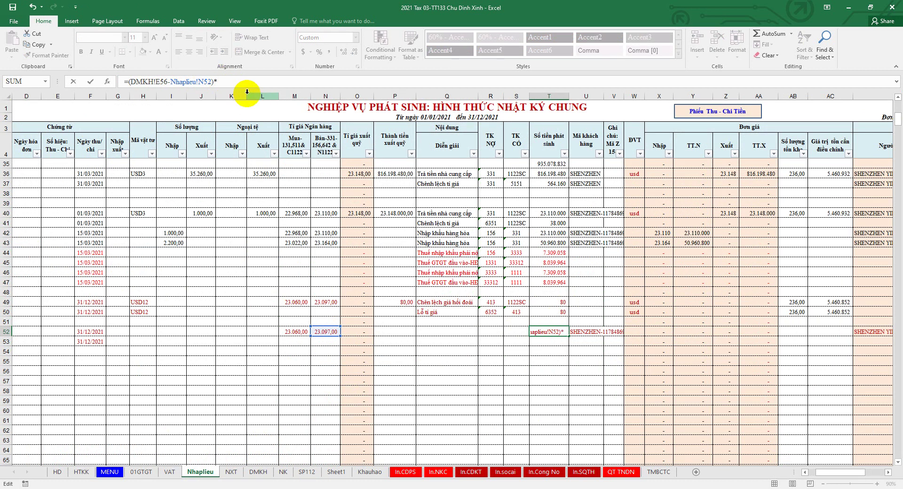
pyautogui.click(258, 473)
pyautogui.click(689, 273)
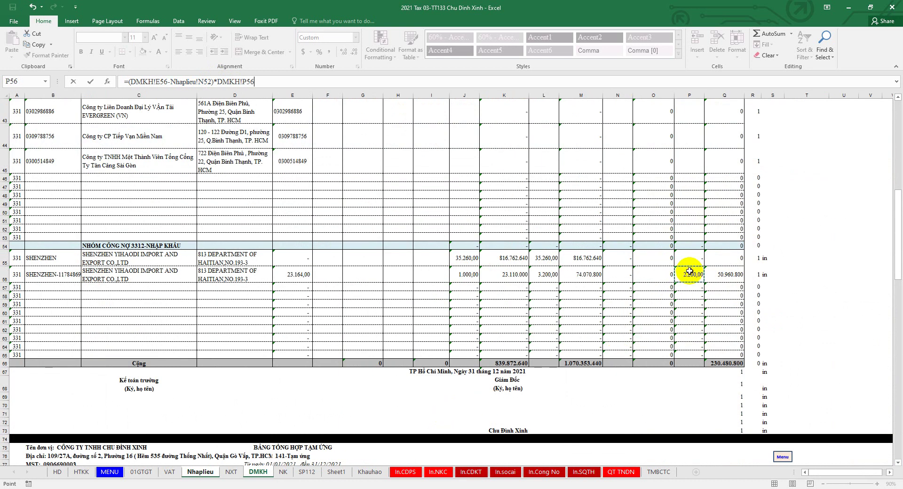
pyautogui.press('Return')
pyautogui.click(558, 331)
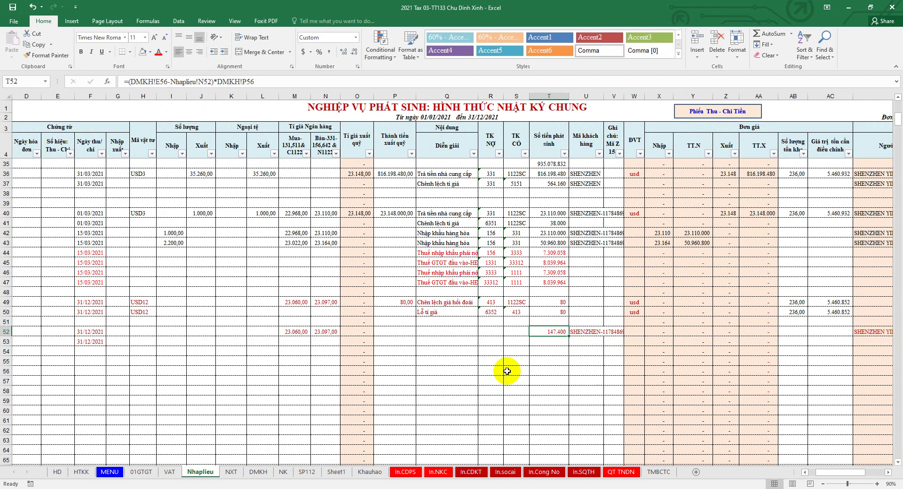
# Step: Compare row 52's bank selling rate with the DMKH rate, and enter debit account 331 and credit account 413 for the difference
pyautogui.click(491, 333)
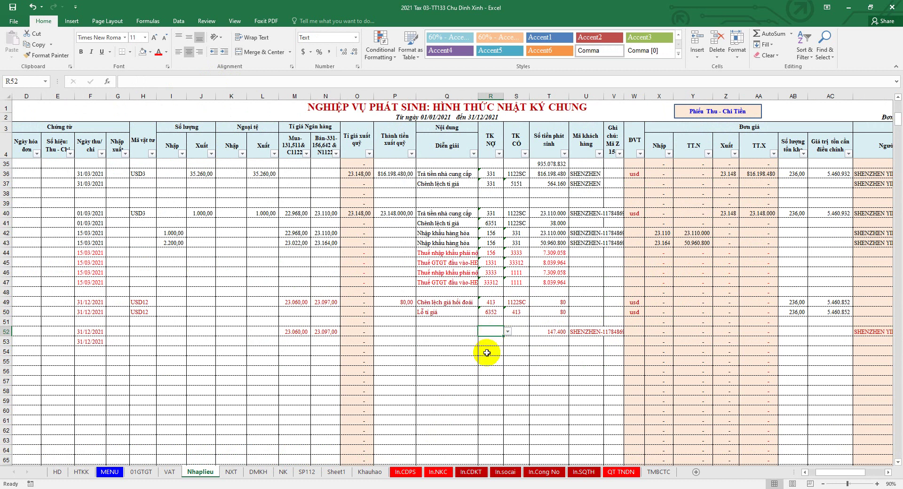
pyautogui.click(326, 332)
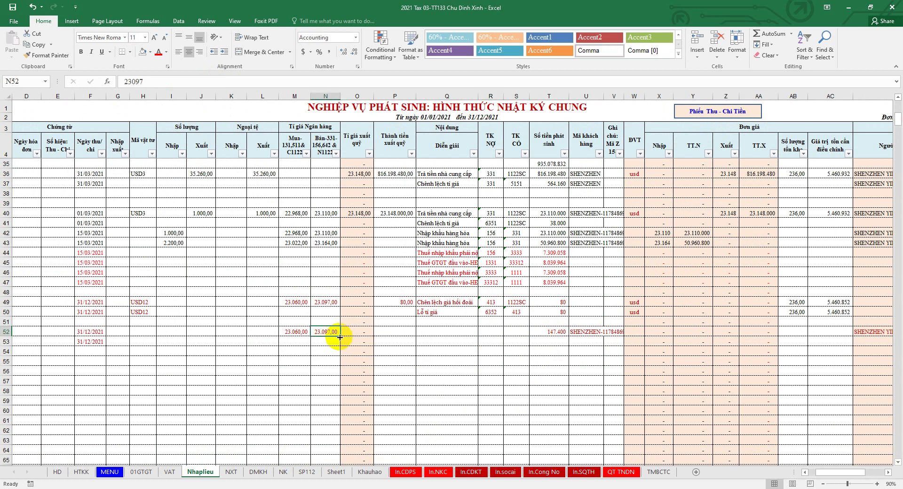
pyautogui.click(258, 471)
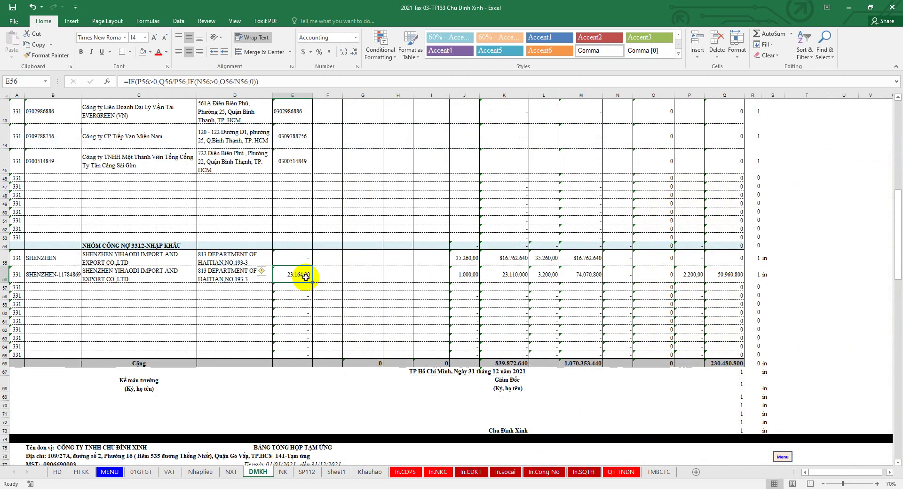
pyautogui.click(201, 472)
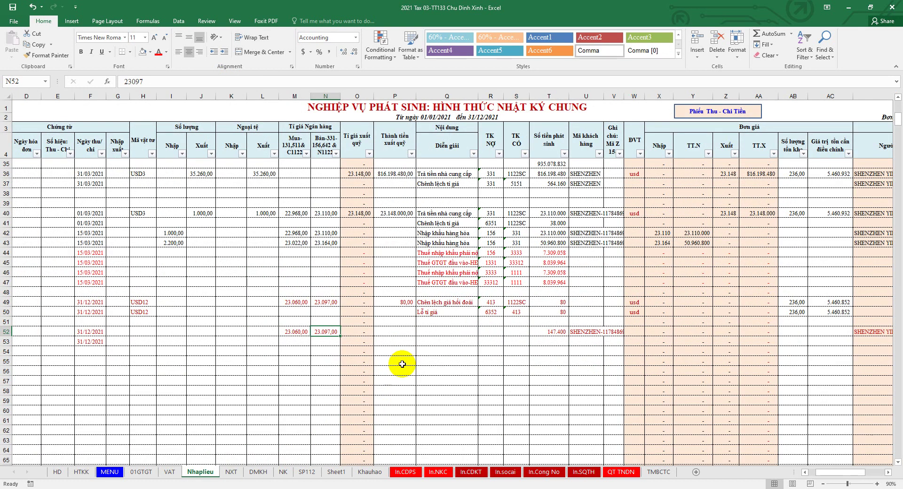
pyautogui.click(400, 331)
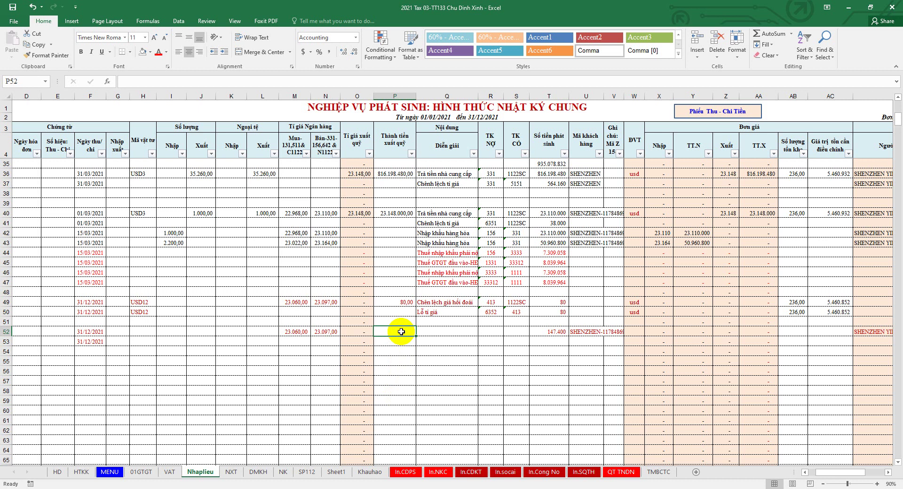
pyautogui.click(521, 331)
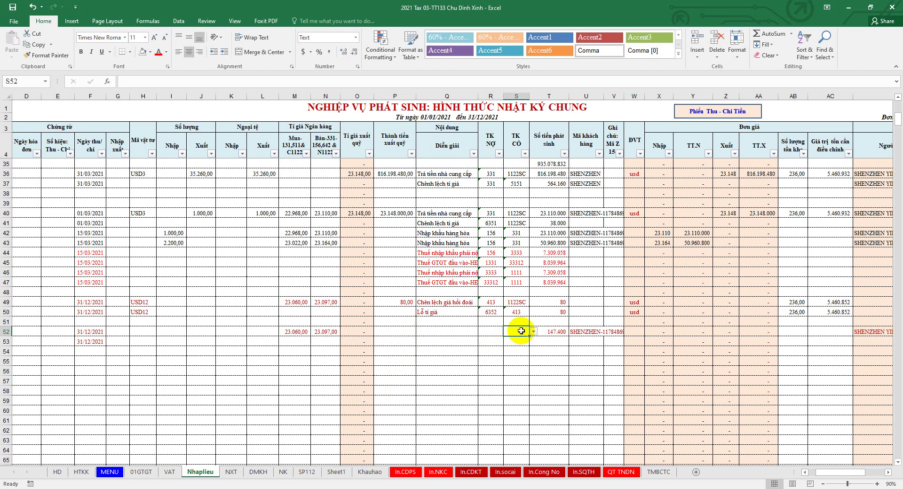
pyautogui.write("'41")
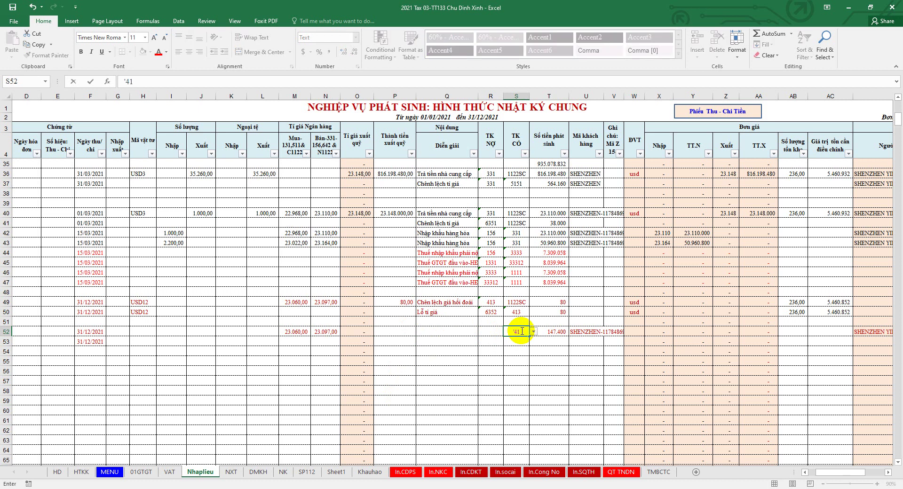
pyautogui.write('3')
pyautogui.press('Return')
pyautogui.click(496, 333)
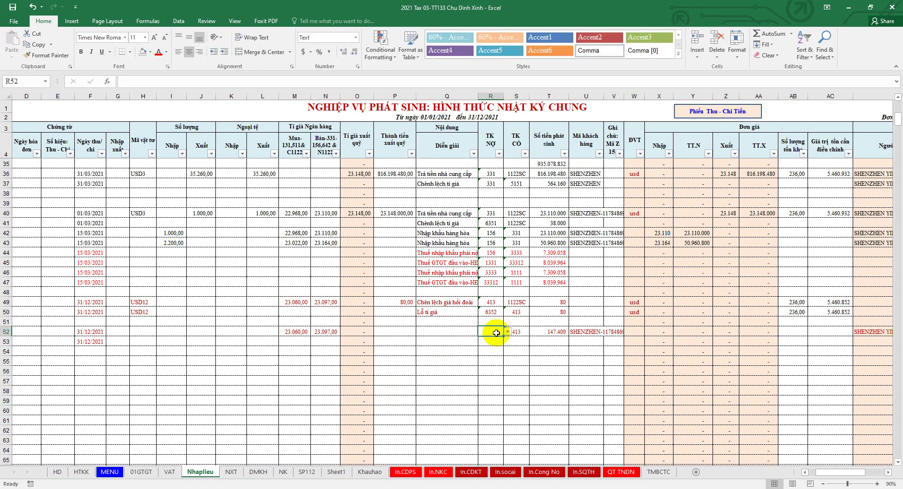
pyautogui.write("'331")
pyautogui.press('Return')
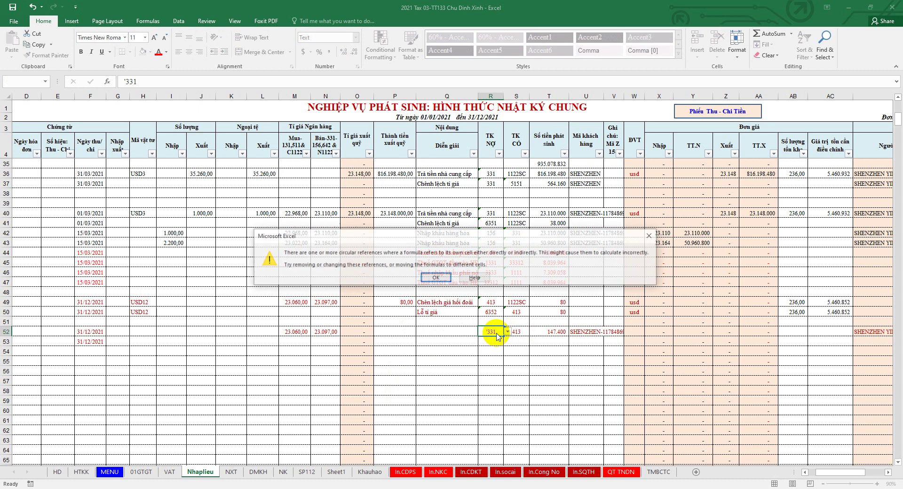
pyautogui.click(649, 234)
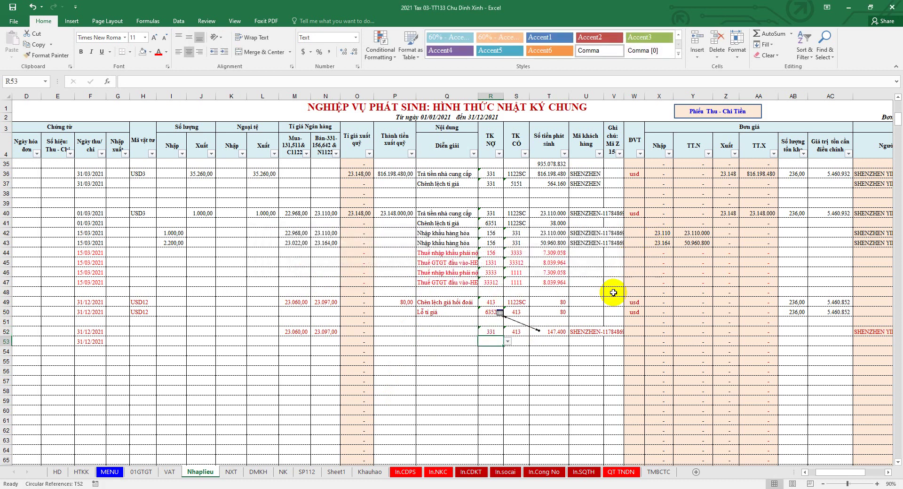
# Step: Replace the T52 formula with its value to remove the circular reference, and save the workbook
pyautogui.click(557, 331)
pyautogui.rightClick(562, 331)
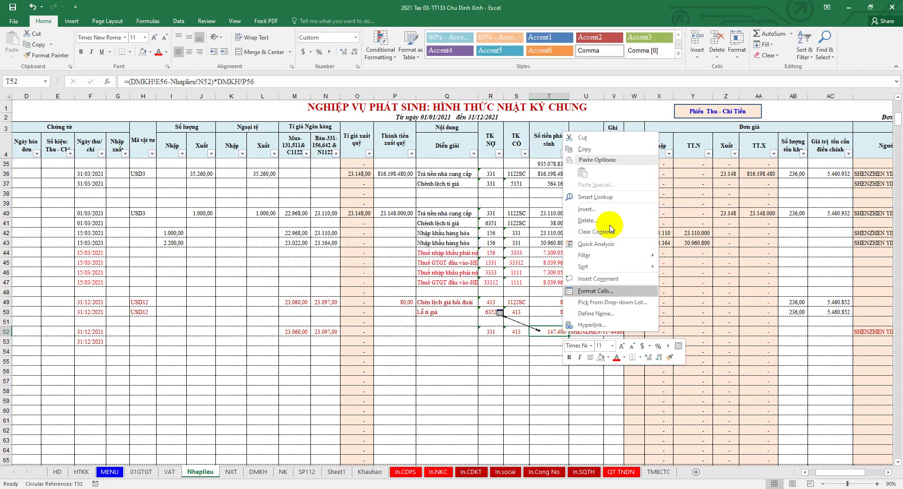
pyautogui.click(584, 148)
pyautogui.rightClick(559, 332)
pyautogui.click(591, 175)
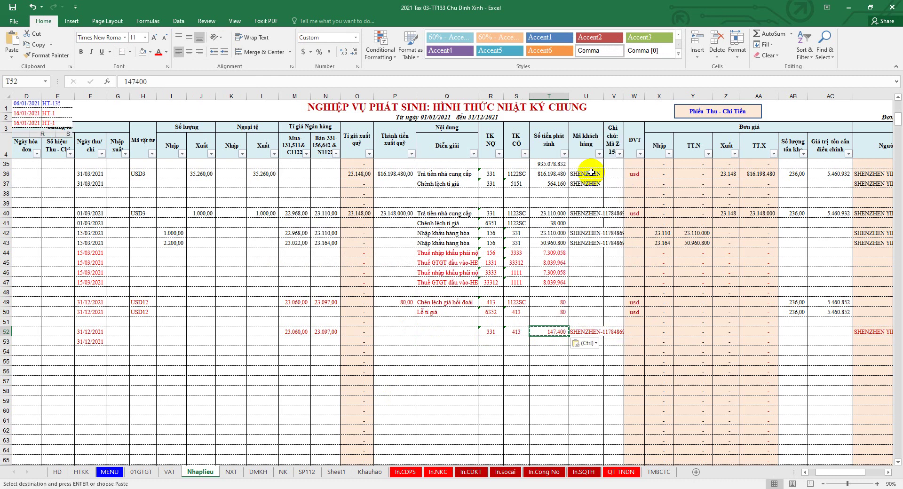
pyautogui.click(10, 7)
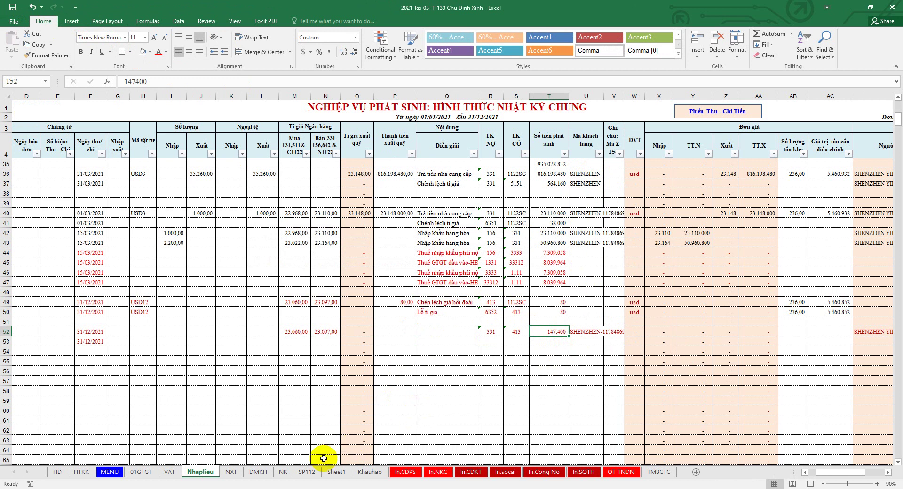
pyautogui.click(327, 332)
pyautogui.rightClick(328, 332)
pyautogui.click(368, 159)
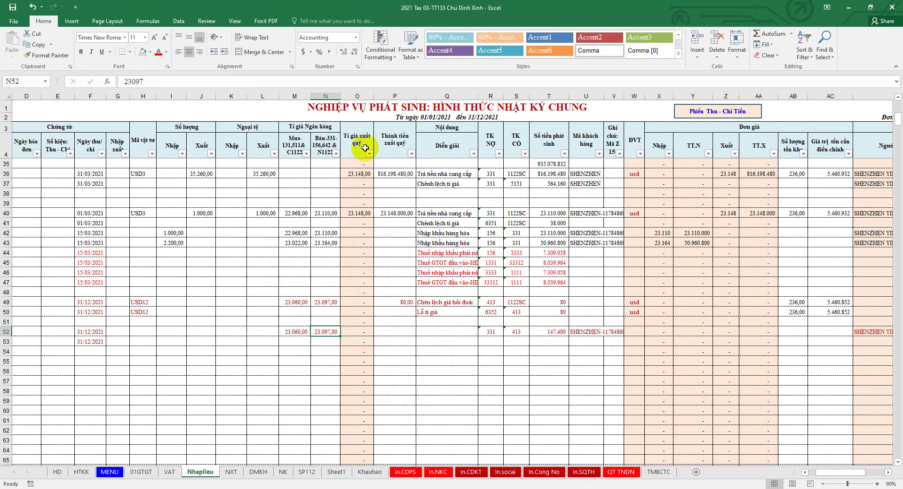
pyautogui.click(258, 472)
pyautogui.click(790, 274)
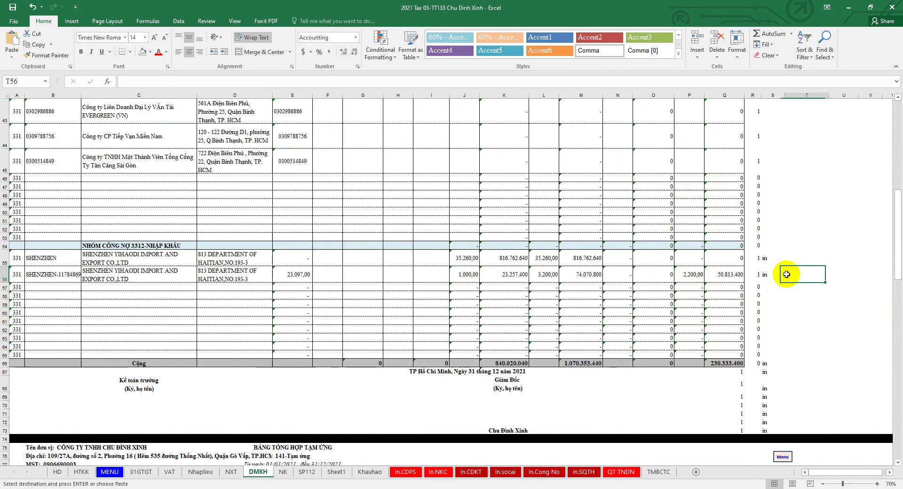
pyautogui.rightClick(804, 273)
pyautogui.click(819, 311)
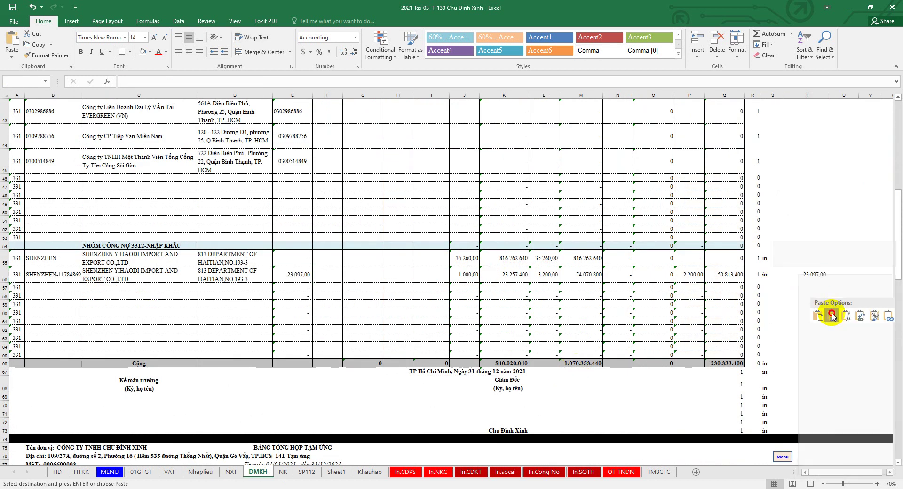
pyautogui.click(832, 273)
pyautogui.write('=')
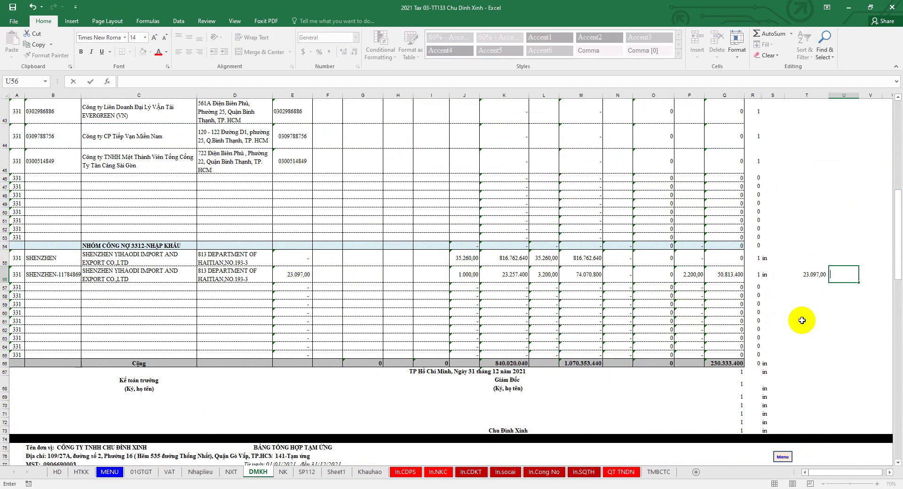
pyautogui.press('Escape')
pyautogui.click(822, 278)
pyautogui.press('Delete')
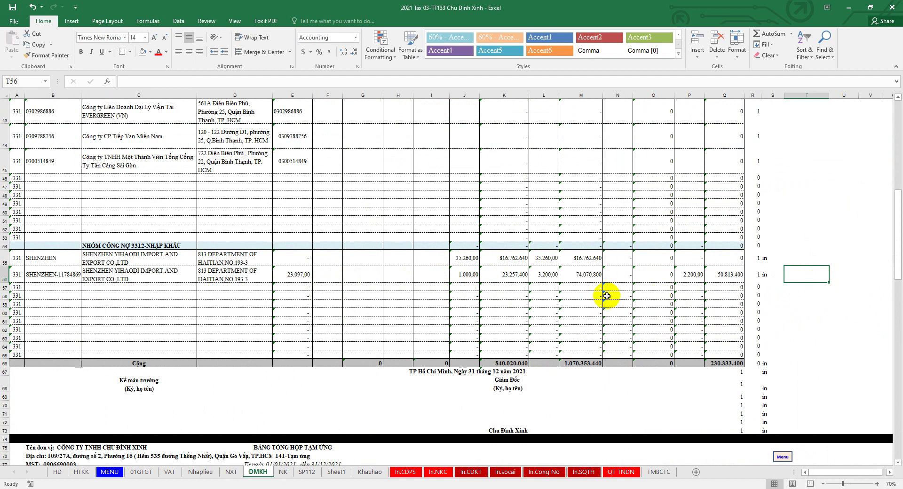
# Step: Compare the SHENZHEN payable rate in DMKH E56 with the USD transfer selling rate on the Sacombank exchange rate page
pyautogui.click(300, 276)
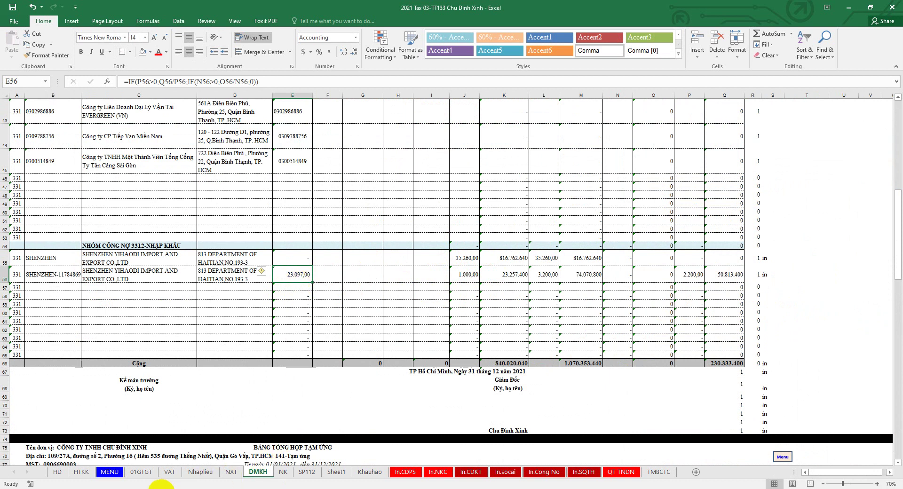
pyautogui.click(162, 485)
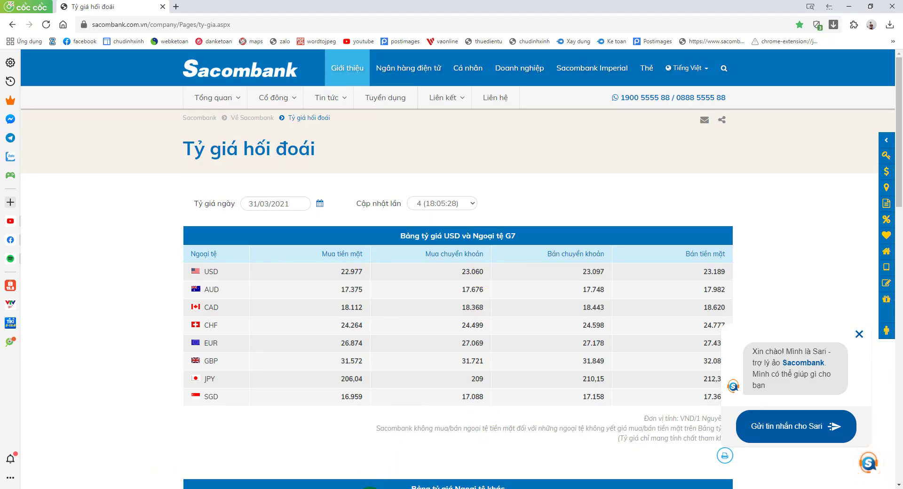
pyautogui.click(371, 485)
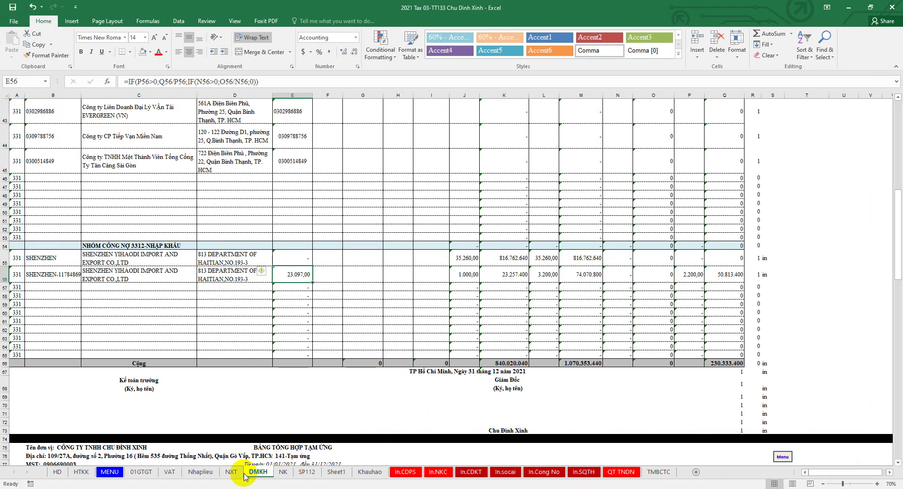
# Step: Copy the exchange difference description from Q49 of Nhaplieu into Q52
pyautogui.click(200, 472)
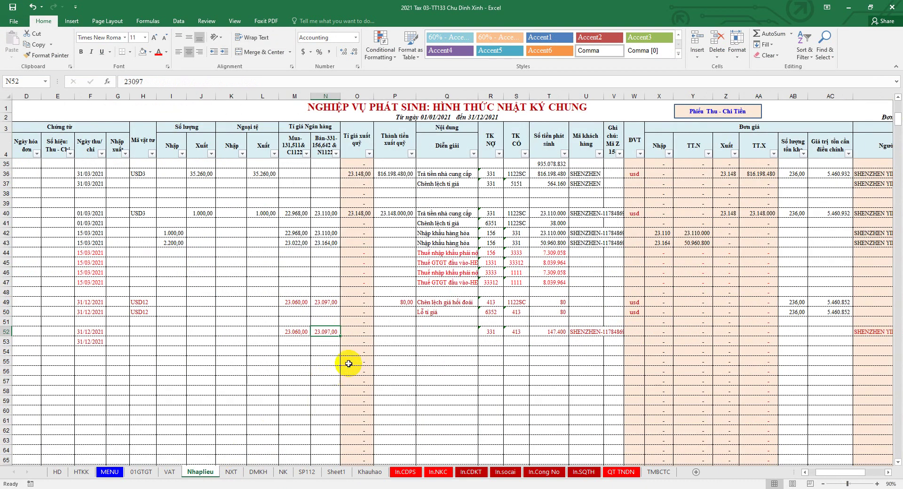
pyautogui.click(399, 335)
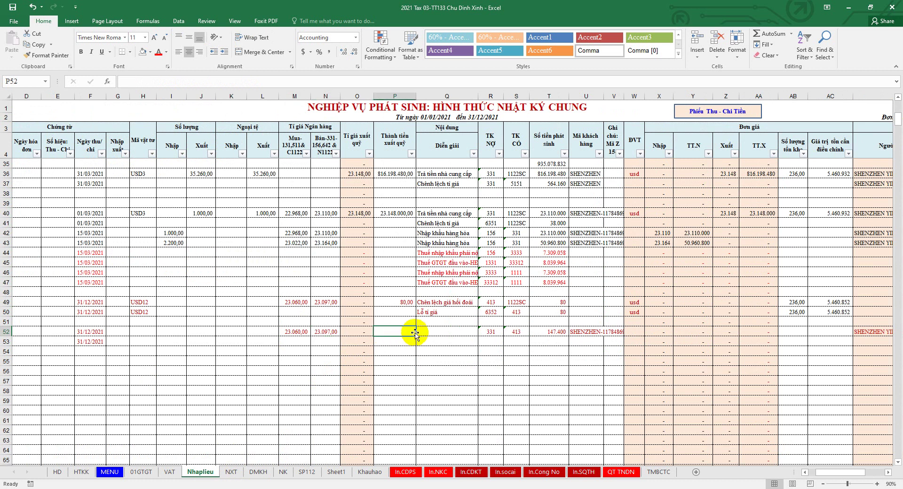
pyautogui.click(442, 332)
pyautogui.click(445, 303)
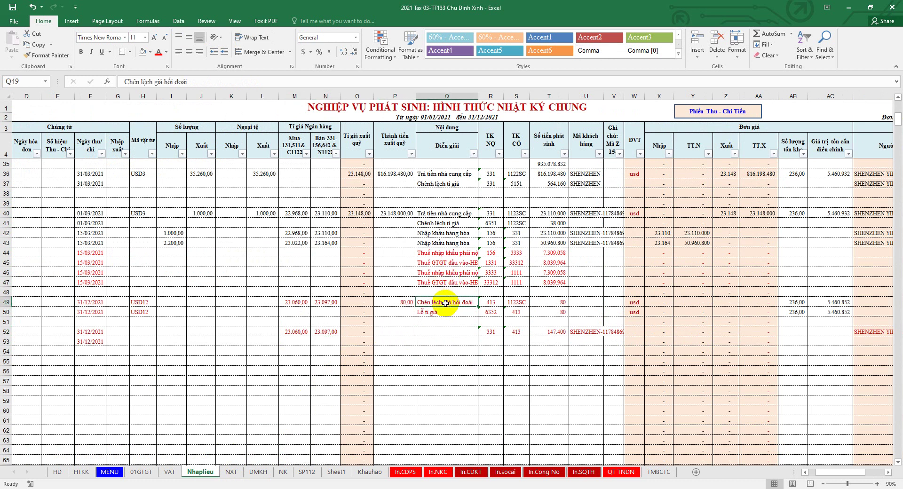
pyautogui.hotkey('ctrl', 'c')
pyautogui.click(449, 332)
pyautogui.hotkey('ctrl', 'v')
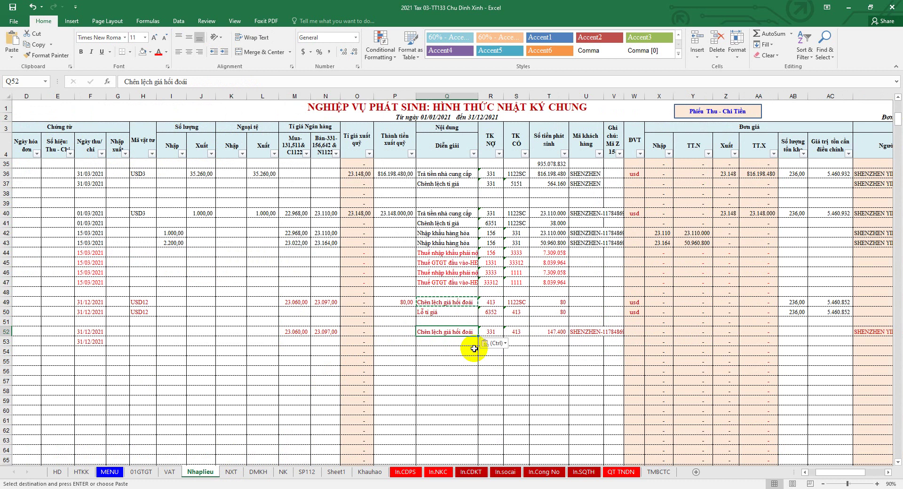
# Step: Correct the first word of the description in Q49 to "Chênh"
pyautogui.click(434, 306)
pyautogui.click(142, 82)
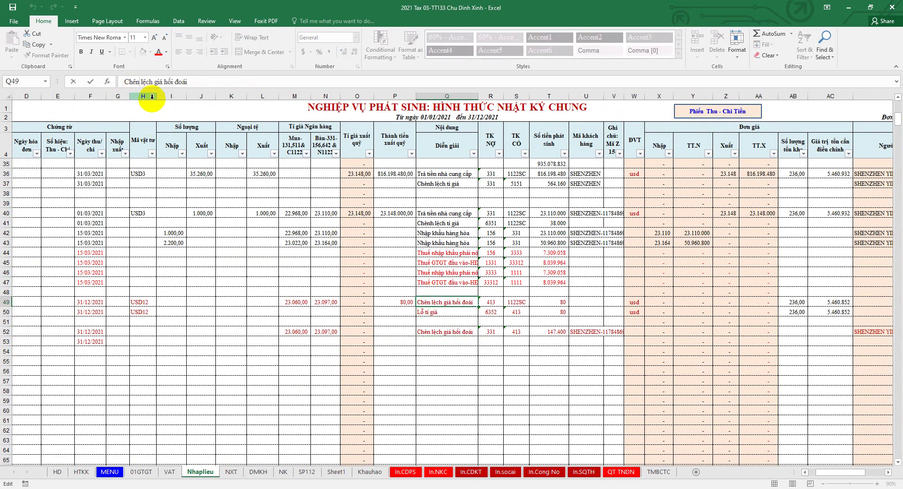
pyautogui.write('h')
pyautogui.press('Return')
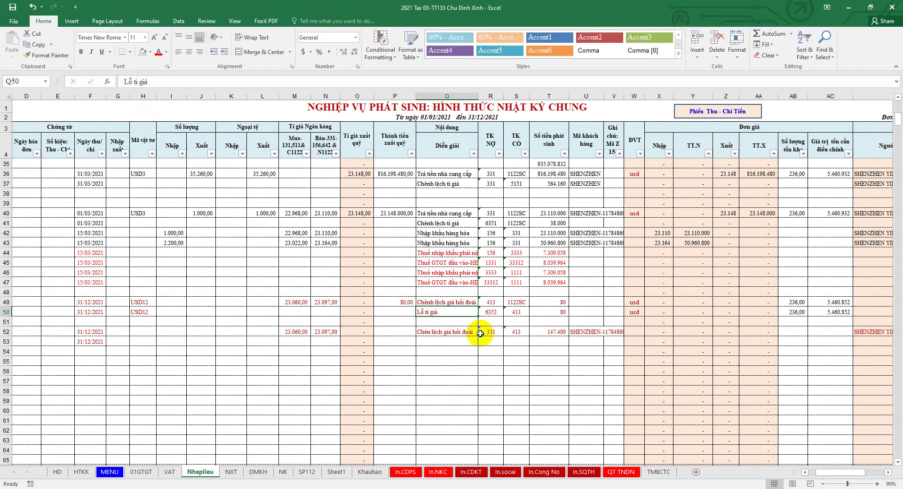
# Step: Describe row 53 as "Lãi tỉ giá", with debit account 413 and credit account 5151 entered as text
pyautogui.click(449, 339)
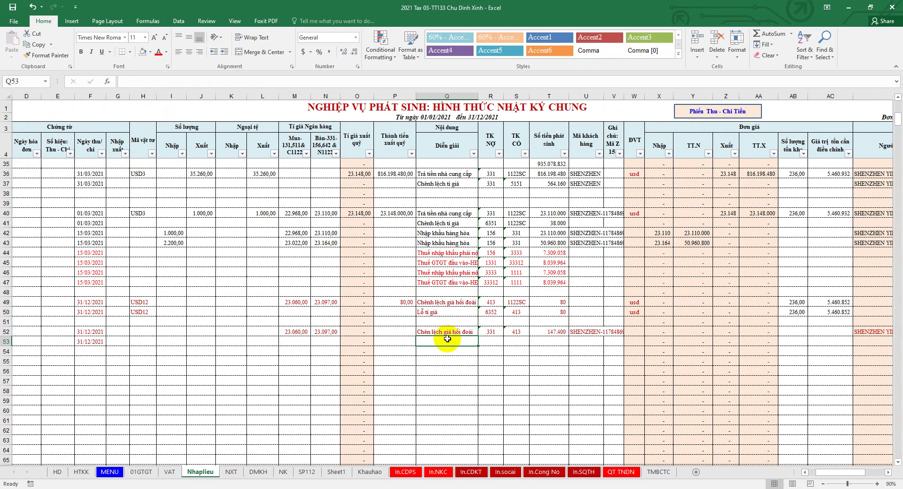
pyautogui.write('Laix')
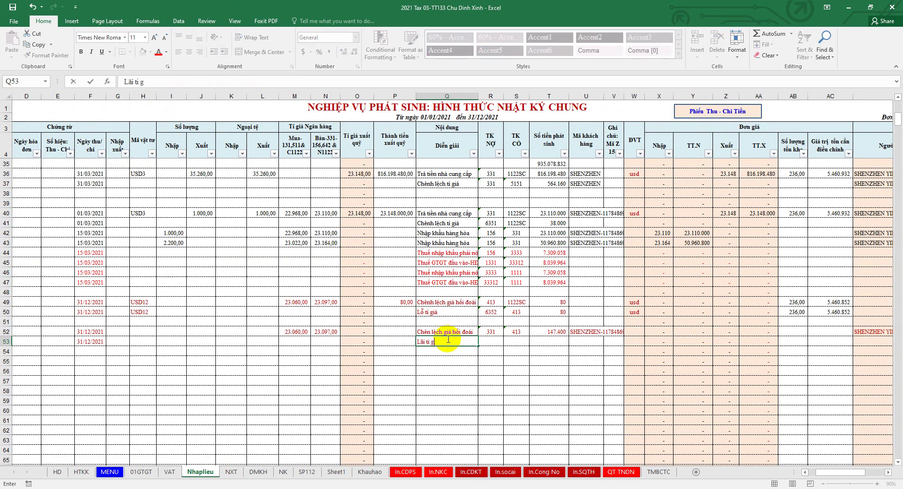
pyautogui.click(487, 340)
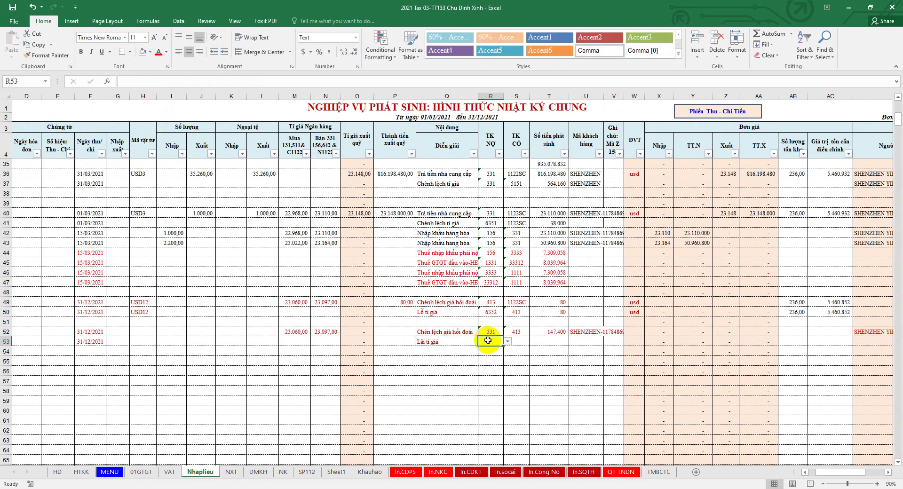
pyautogui.write("'413")
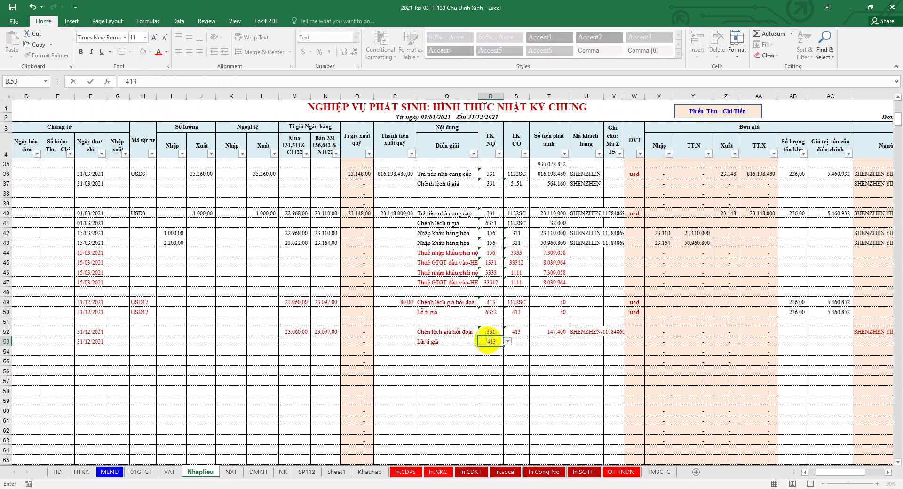
pyautogui.press('Tab')
pyautogui.write("'5")
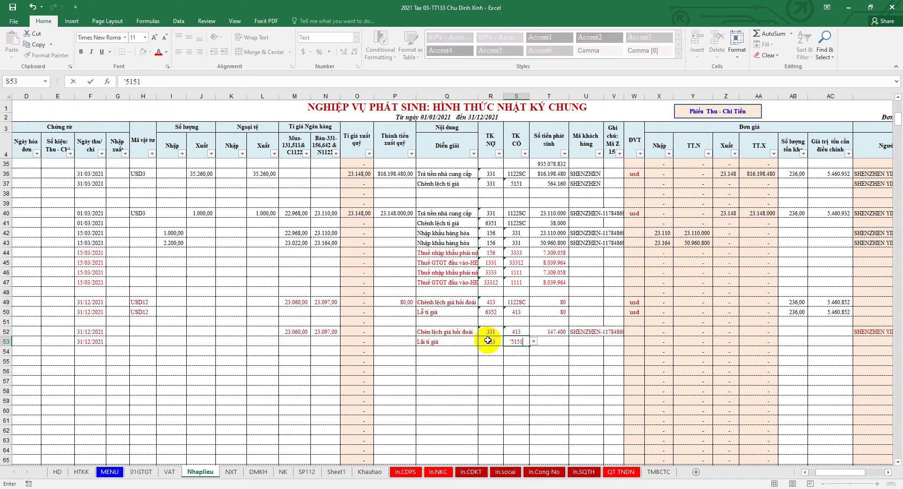
pyautogui.hotkey('ctrl', 'Return')
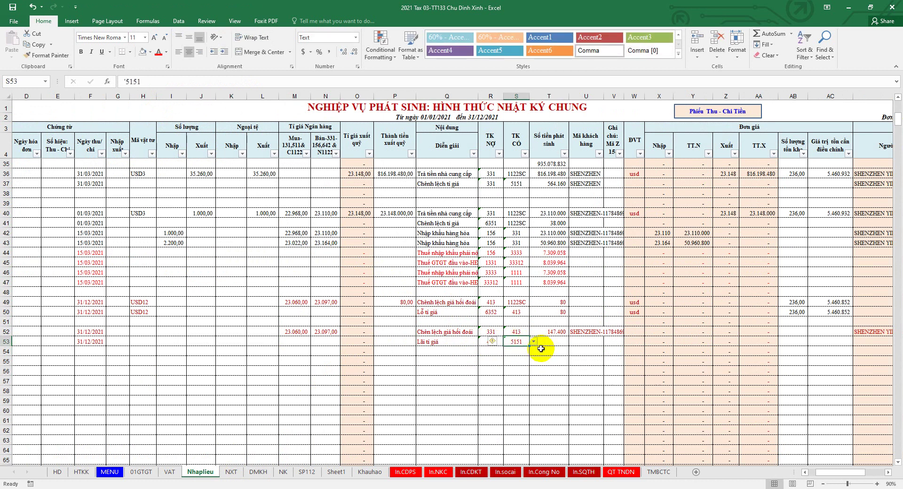
# Step: Link row 53's amount in T53 to the revaluation difference in T52
pyautogui.click(550, 340)
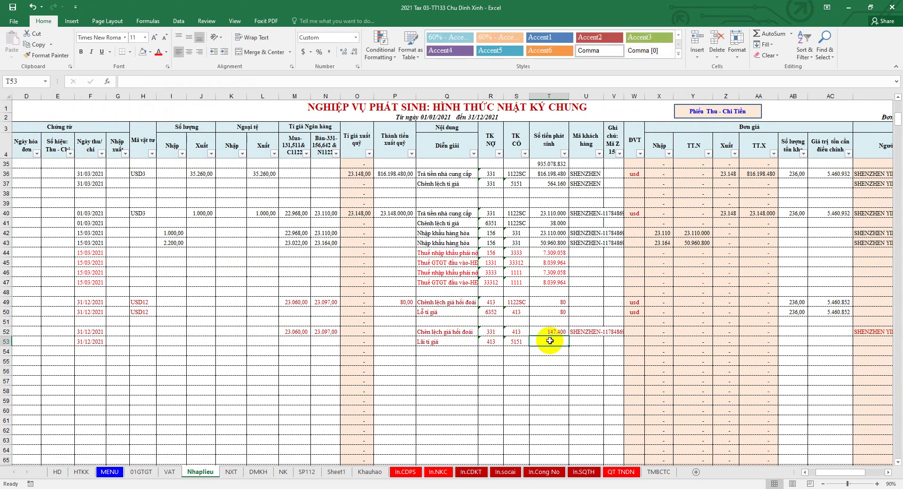
pyautogui.write('=')
pyautogui.click(552, 333)
pyautogui.press('Return')
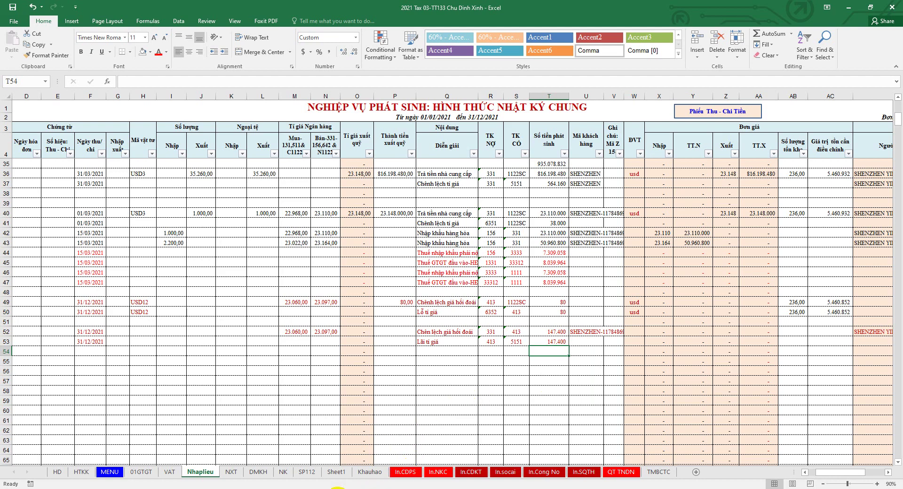
# Step: Review the Word notes on tax return indicators B7 and B11 against the account 413 loss entry in row 50
pyautogui.click(338, 488)
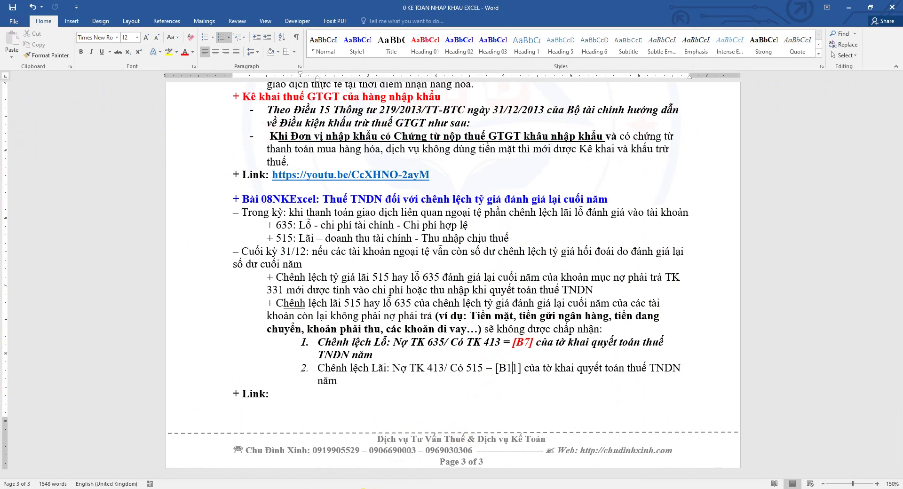
pyautogui.click(362, 488)
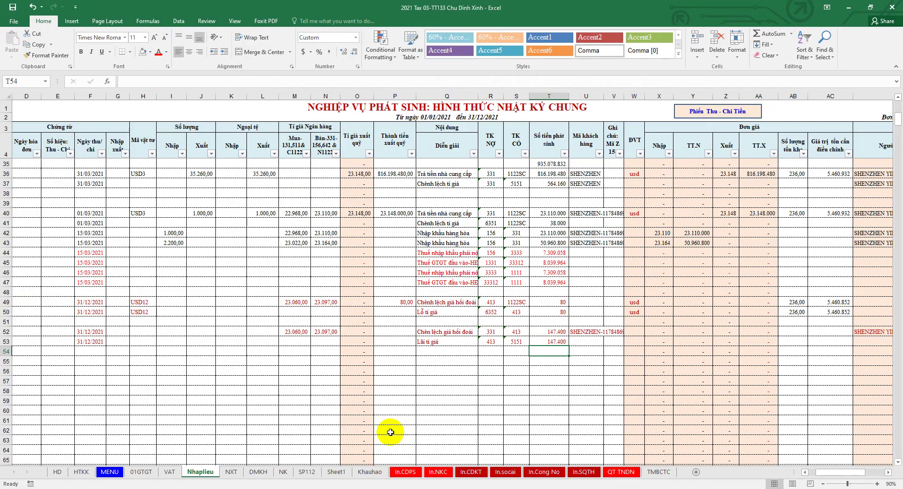
pyautogui.click(523, 311)
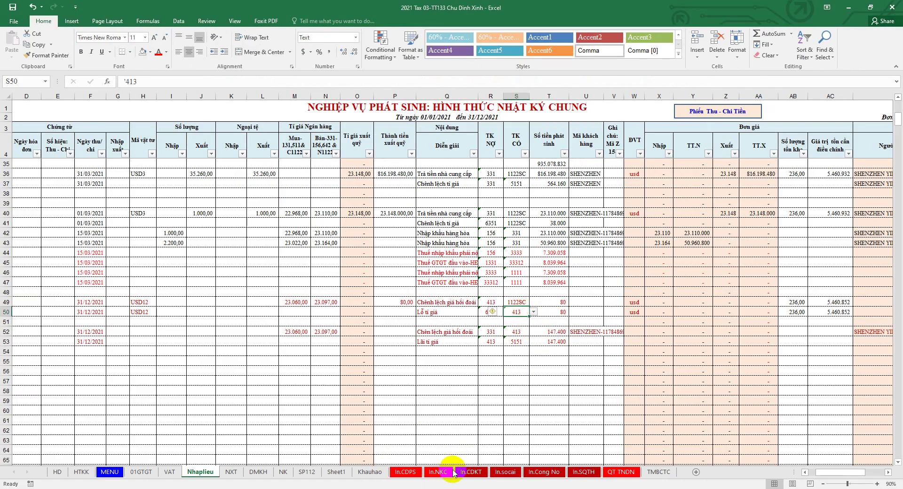
pyautogui.click(362, 488)
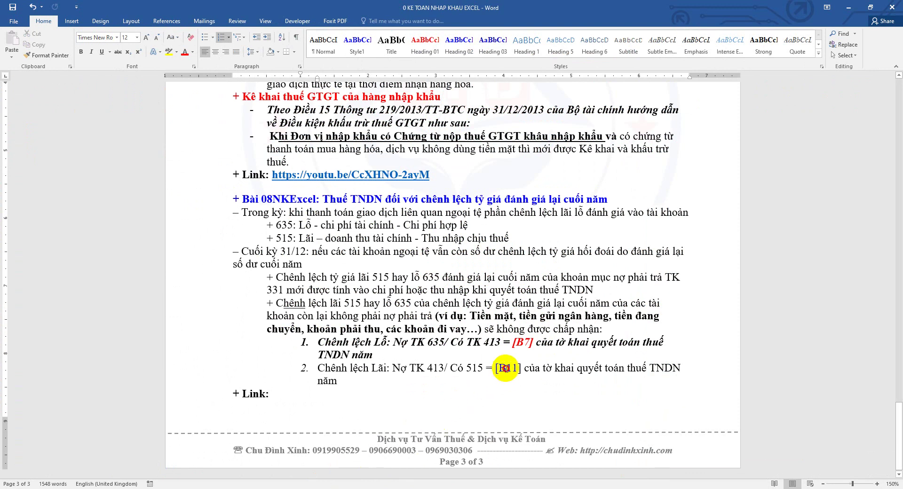
pyautogui.moveTo(507, 368); pyautogui.dragTo(530, 342)
pyautogui.click(384, 485)
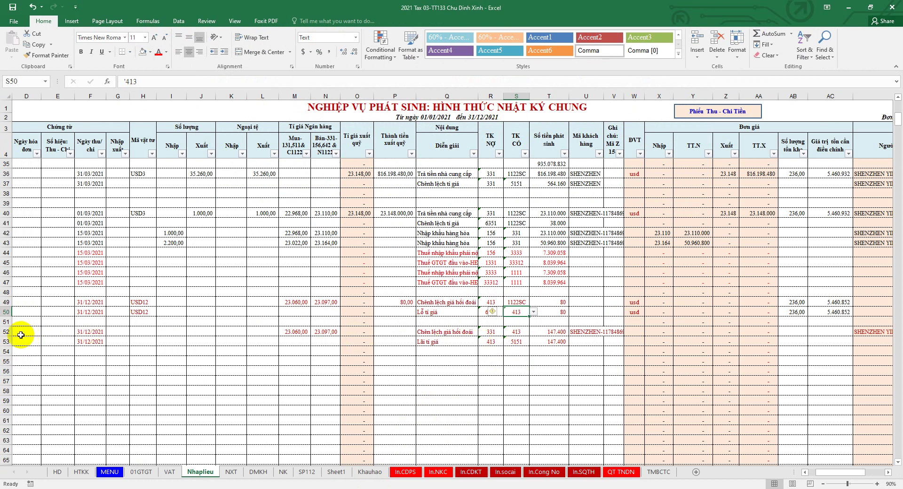
# Step: Check row 52's effect on the SHENZHEN foreign currency and VND payable balances in P56 and Q56 of DMKH
pyautogui.click(4, 331)
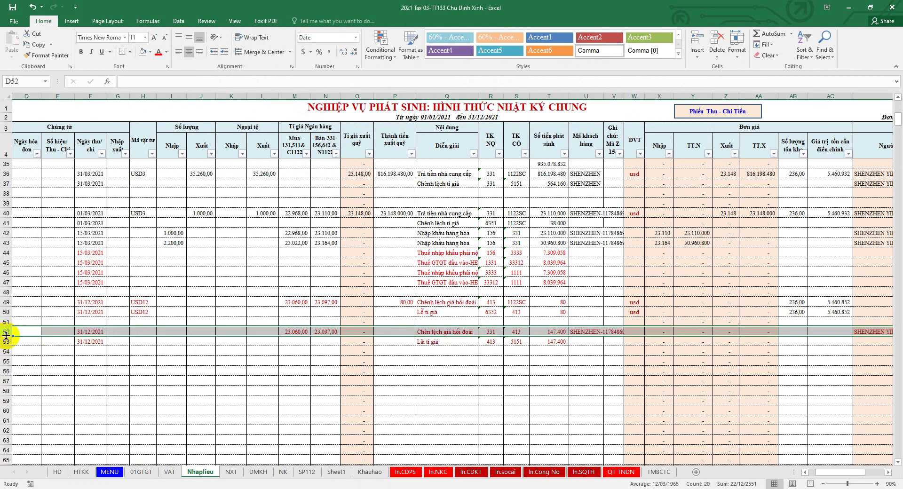
pyautogui.click(258, 472)
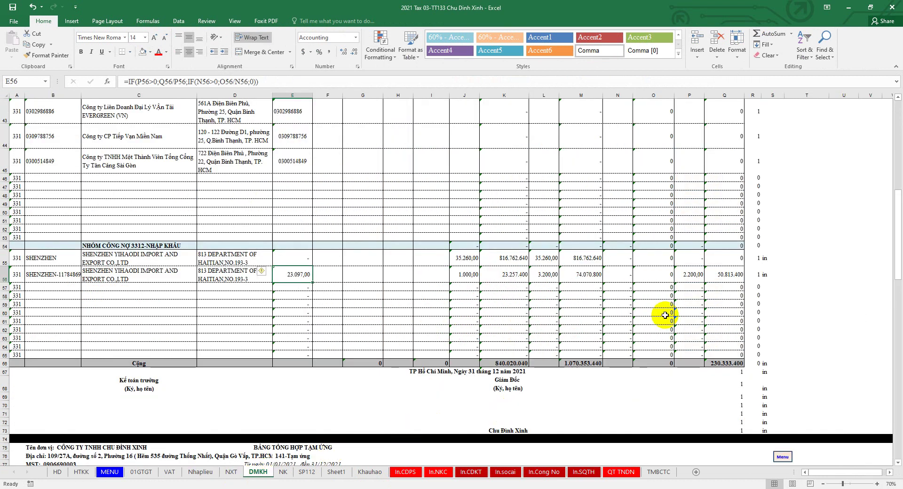
pyautogui.click(694, 274)
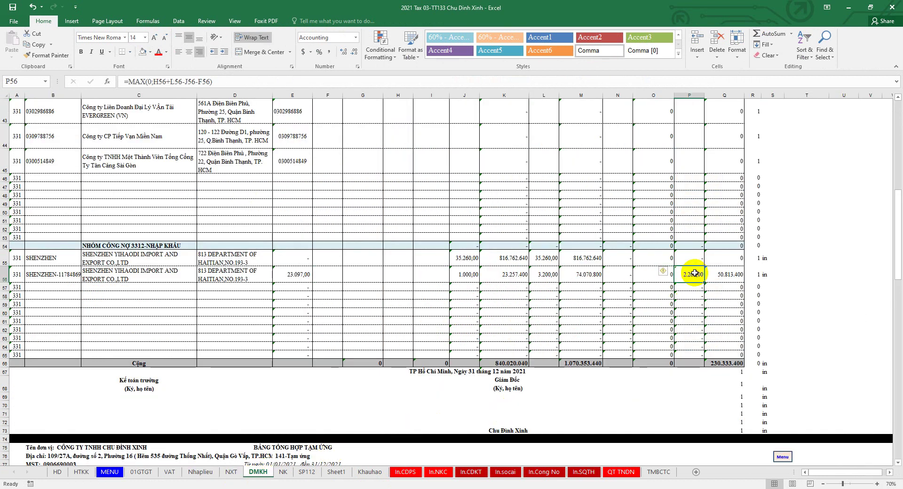
pyautogui.click(733, 274)
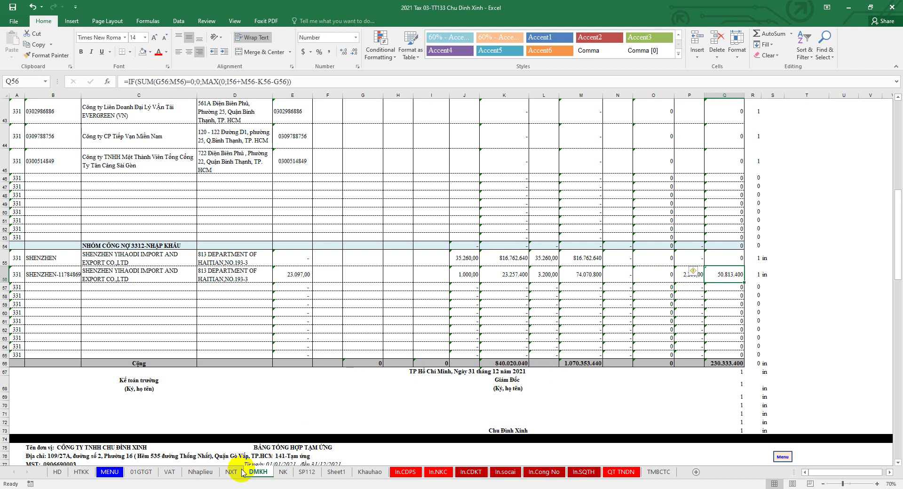
pyautogui.click(201, 471)
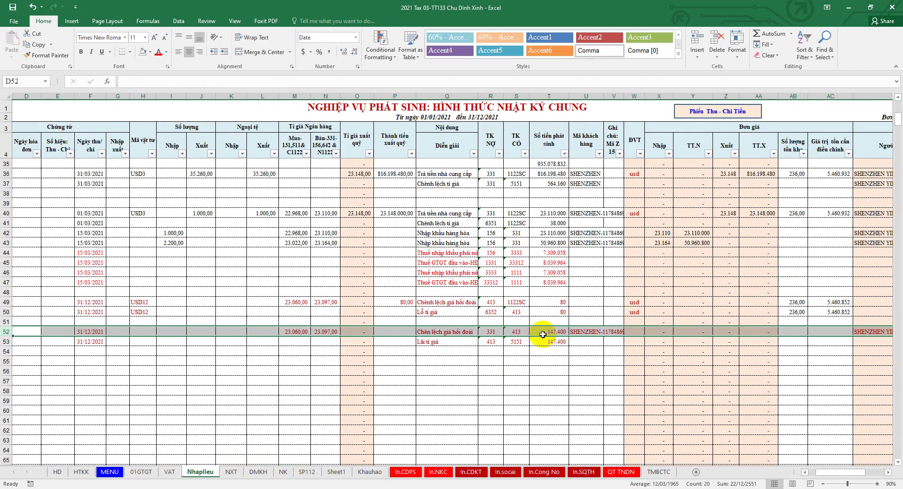
# Step: Clear the amounts in T52:T53 to compare the DMKH payable balance without the revaluation, and undo the deletion
pyautogui.click(544, 333)
pyautogui.moveTo(544, 339); pyautogui.dragTo(545, 339)
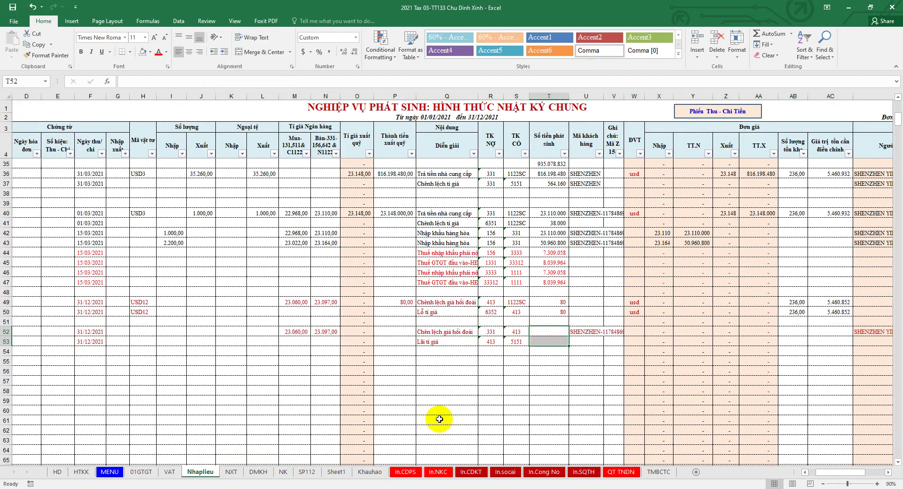
pyautogui.click(257, 472)
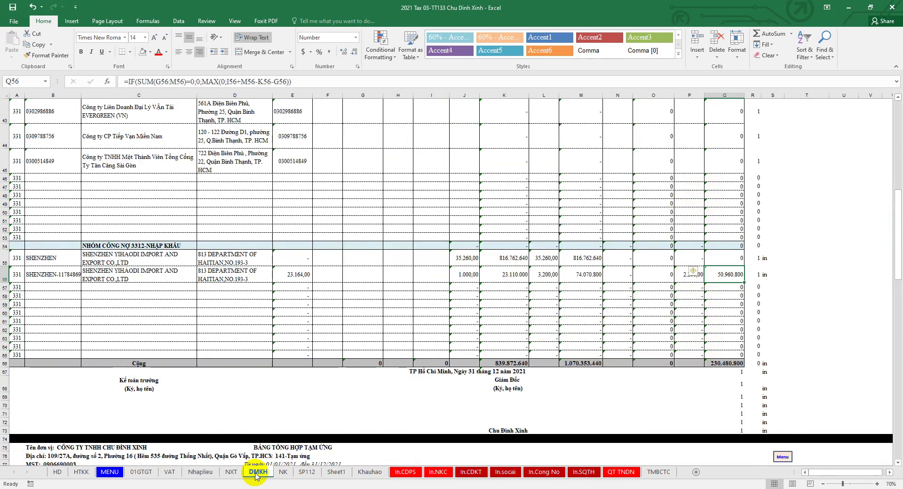
pyautogui.click(33, 7)
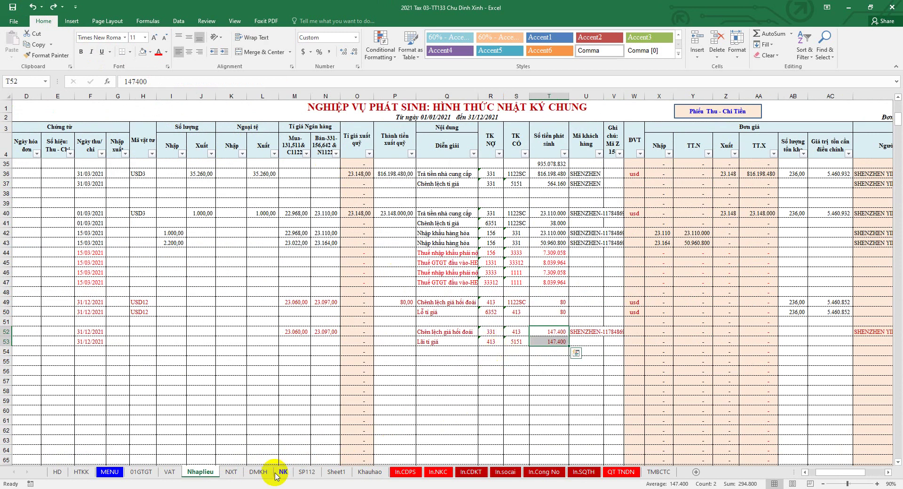
pyautogui.click(265, 472)
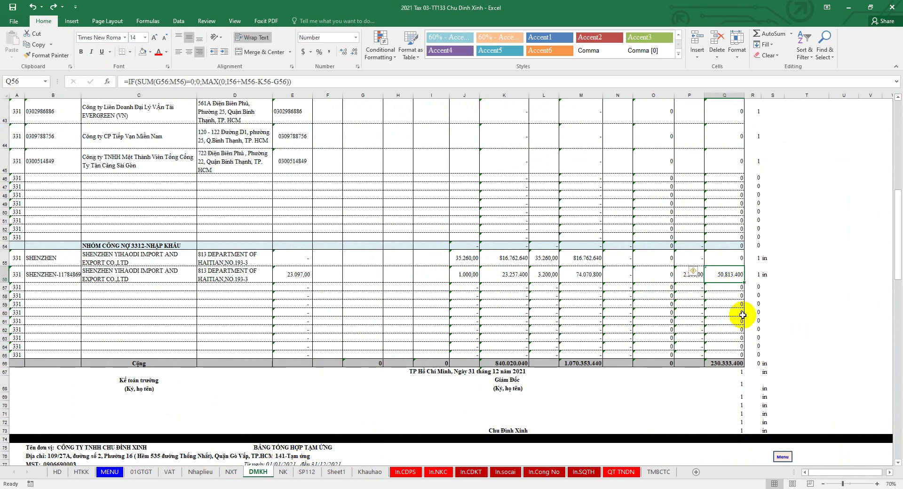
pyautogui.click(203, 471)
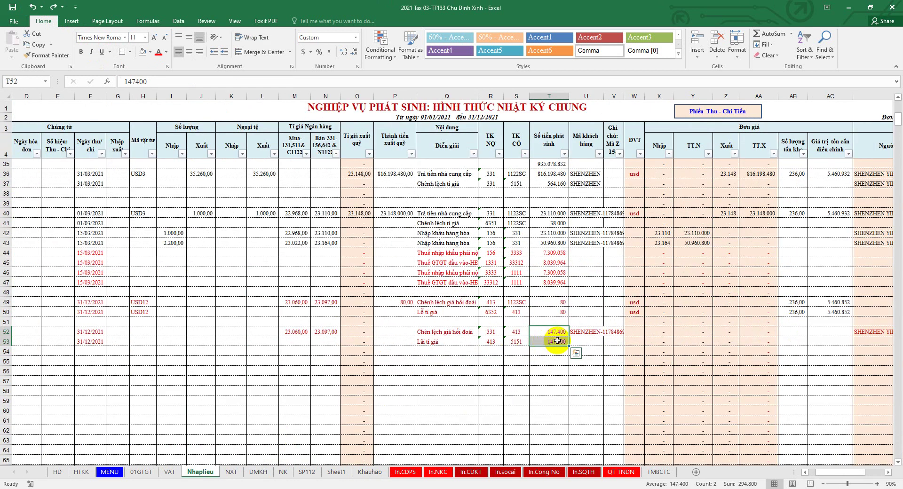
# Step: Save the workbook and select the accounts, amounts and customer code of the revaluation entries in R52:U53
pyautogui.click(557, 333)
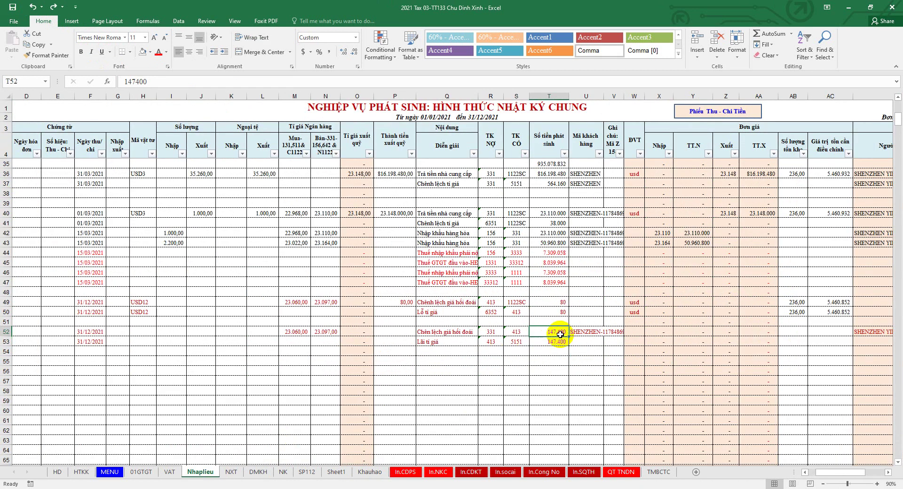
pyautogui.click(10, 7)
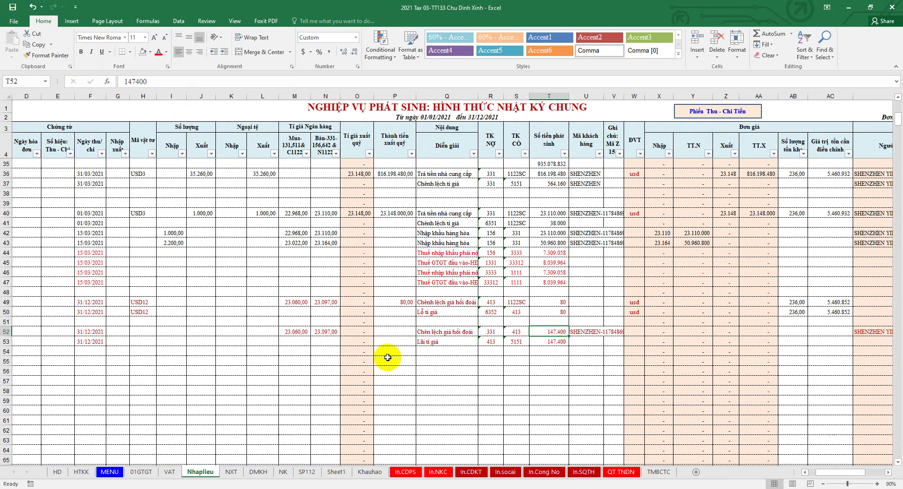
pyautogui.moveTo(498, 337); pyautogui.dragTo(590, 342)
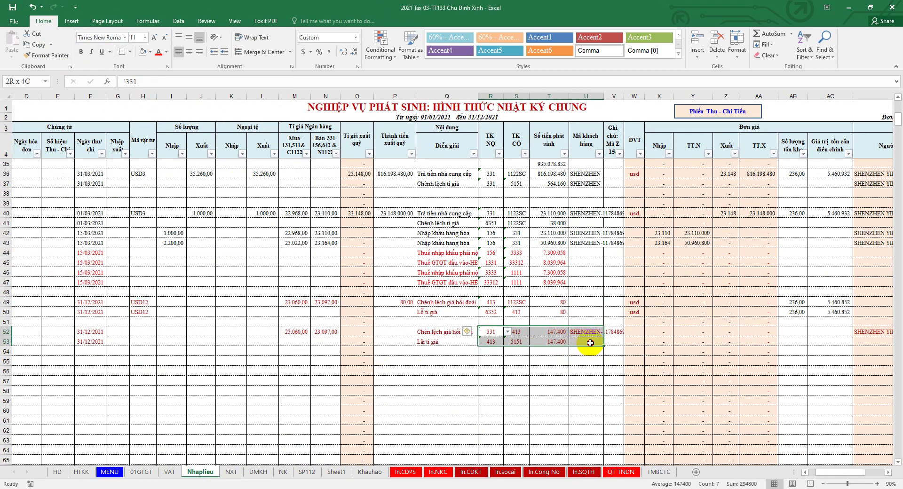